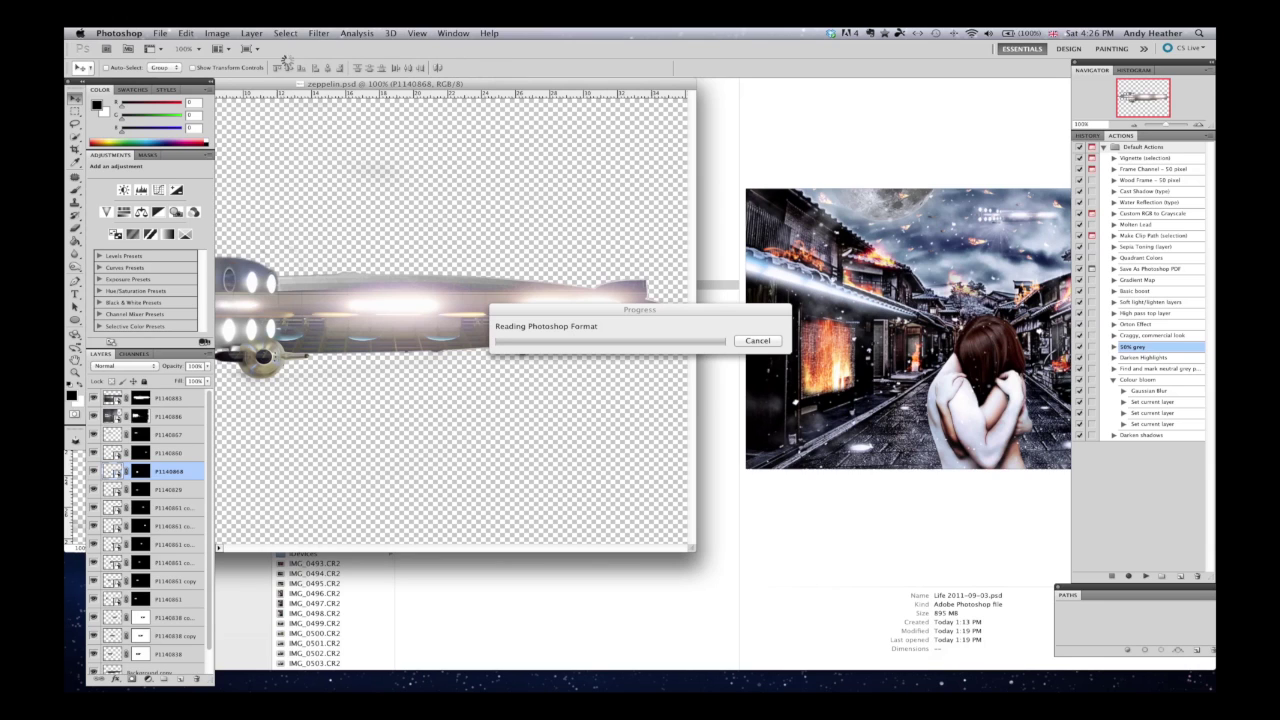
# Step: Switch to QuickTime Player while Life 2011-09-03.psd is still loading in Photoshop
pyautogui.press('super+Tab')
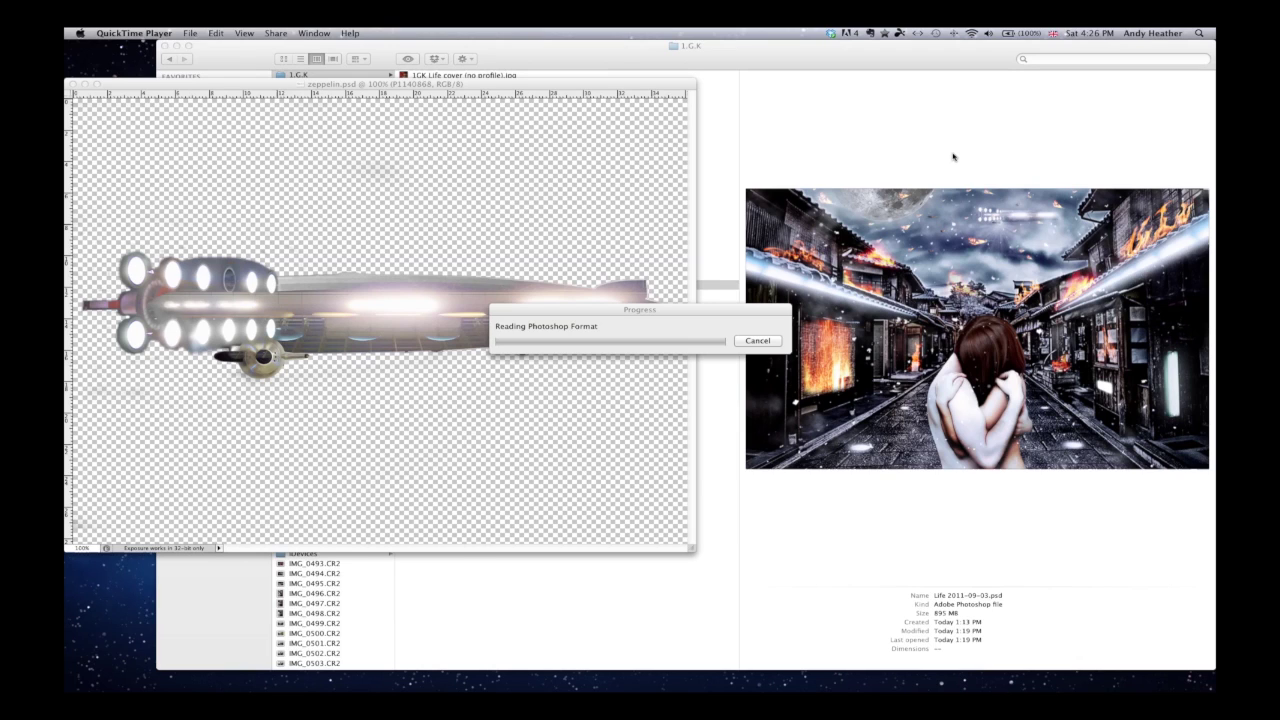
# Step: Let Life 2011-09-03.psd finish loading from QuickTime, then bring its Photoshop document back to the front
pyautogui.click(190, 33)
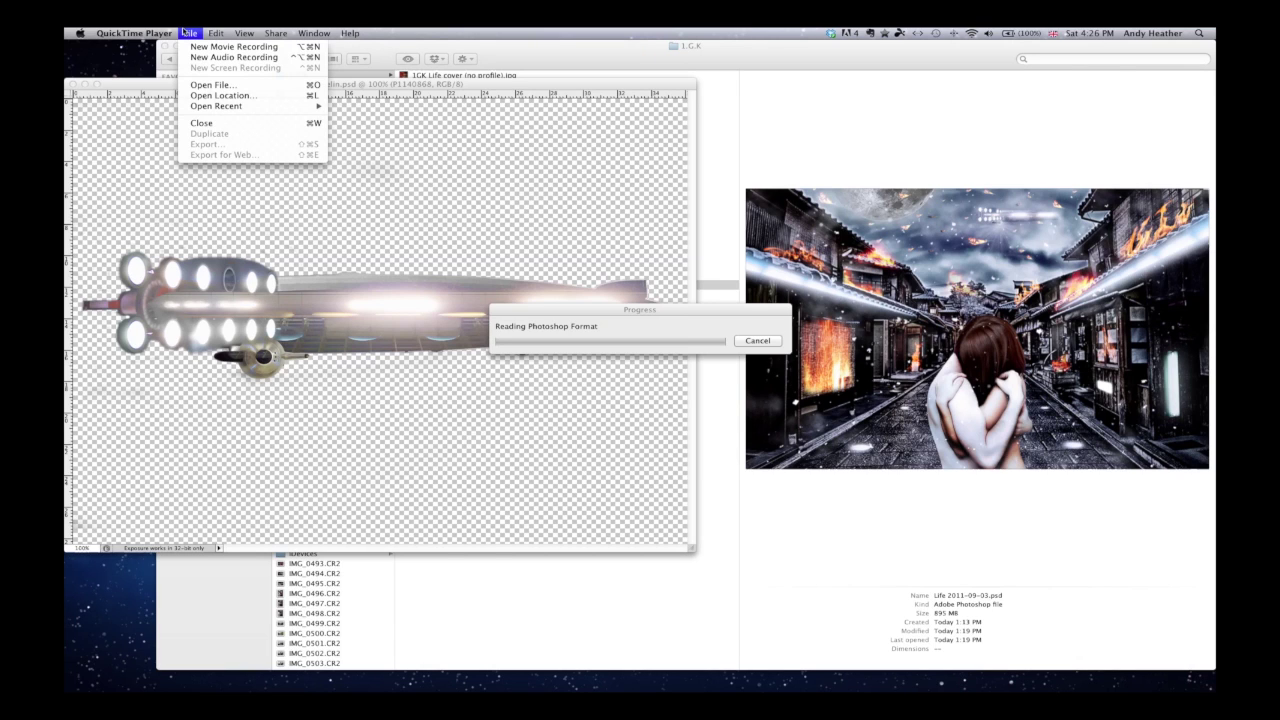
pyautogui.click(1030, 163)
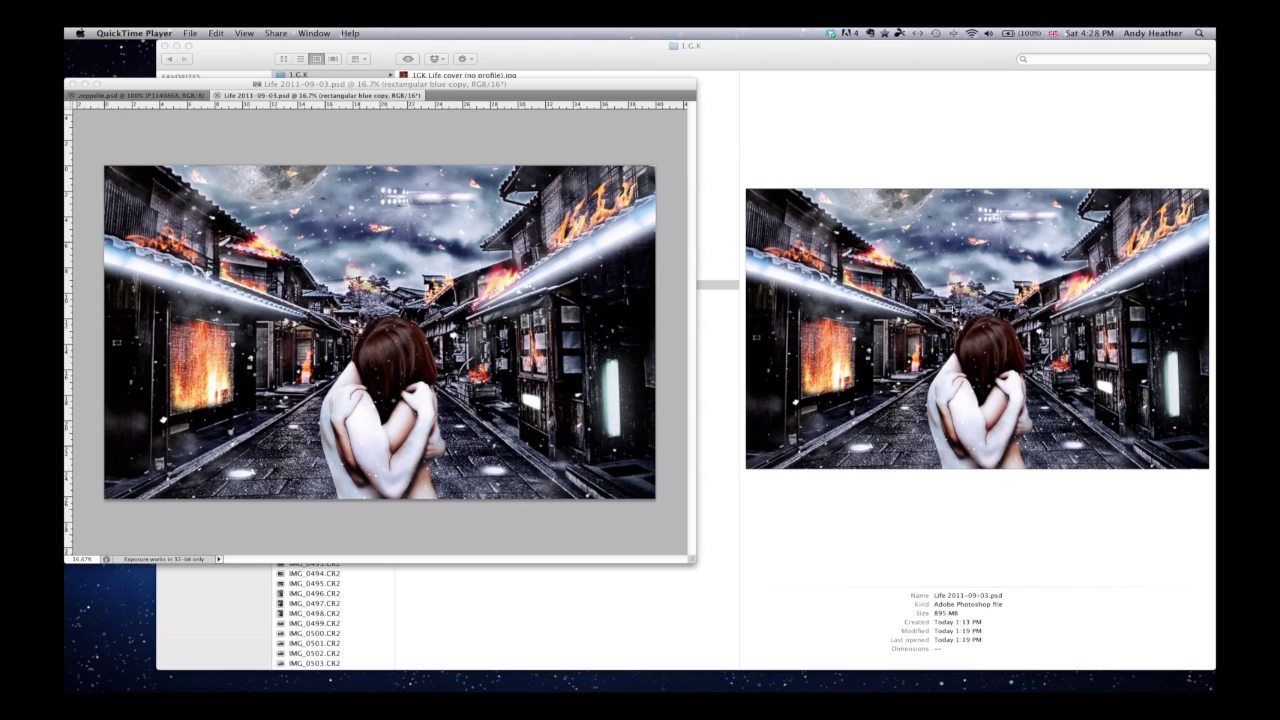
pyautogui.click(481, 85)
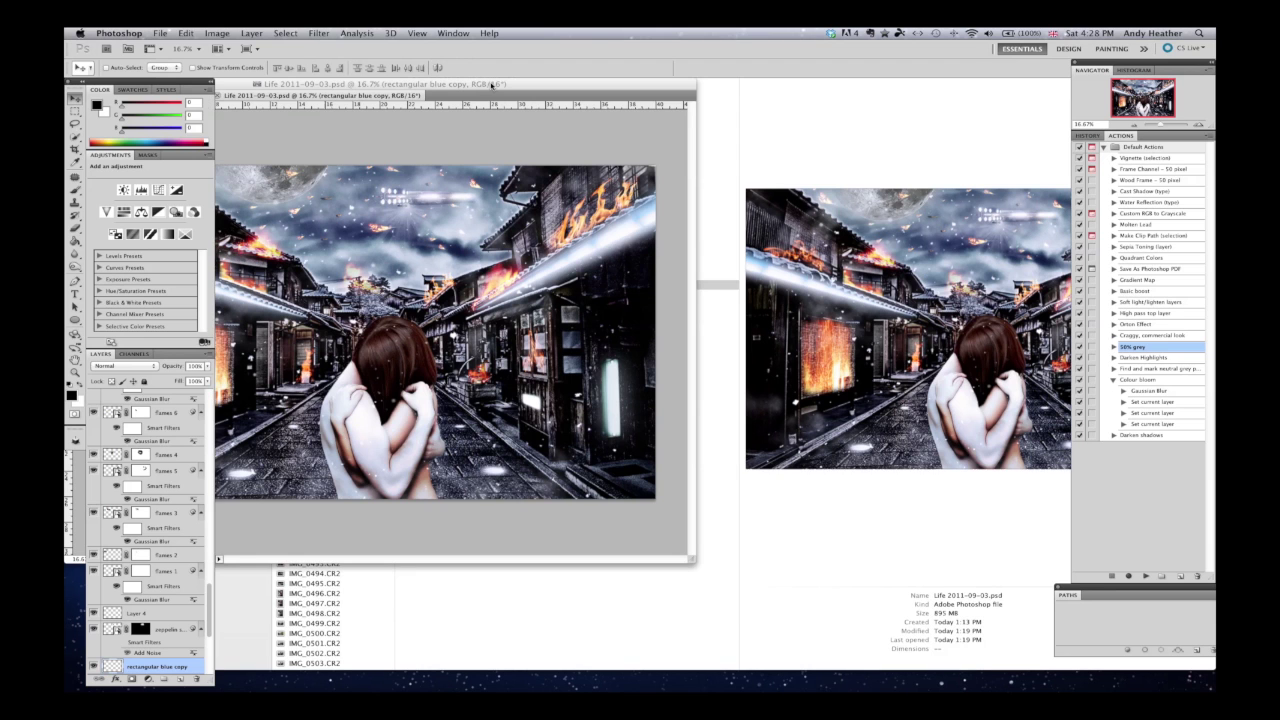
# Step: Move the Life window aside and solo Background copy to show only the bare street
pyautogui.moveTo(481, 85); pyautogui.dragTo(728, 102)
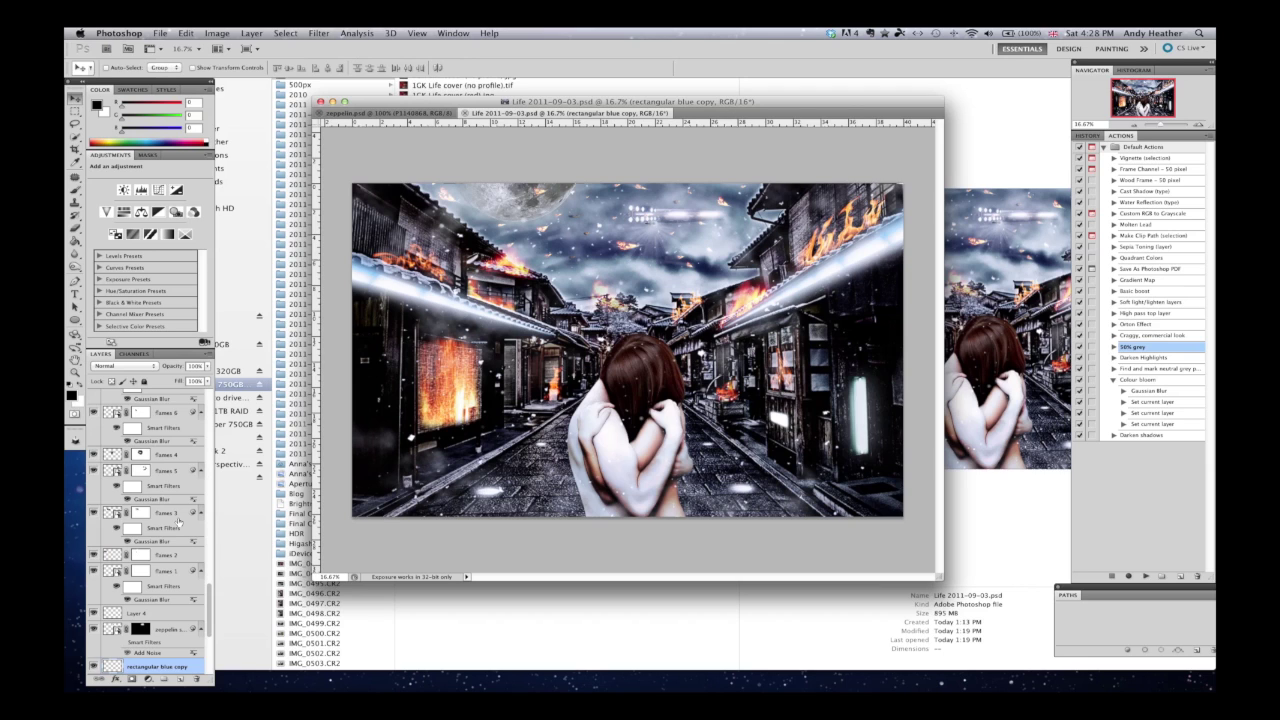
pyautogui.scroll(-3, 179, 530)
pyautogui.scroll(-4, 179, 553)
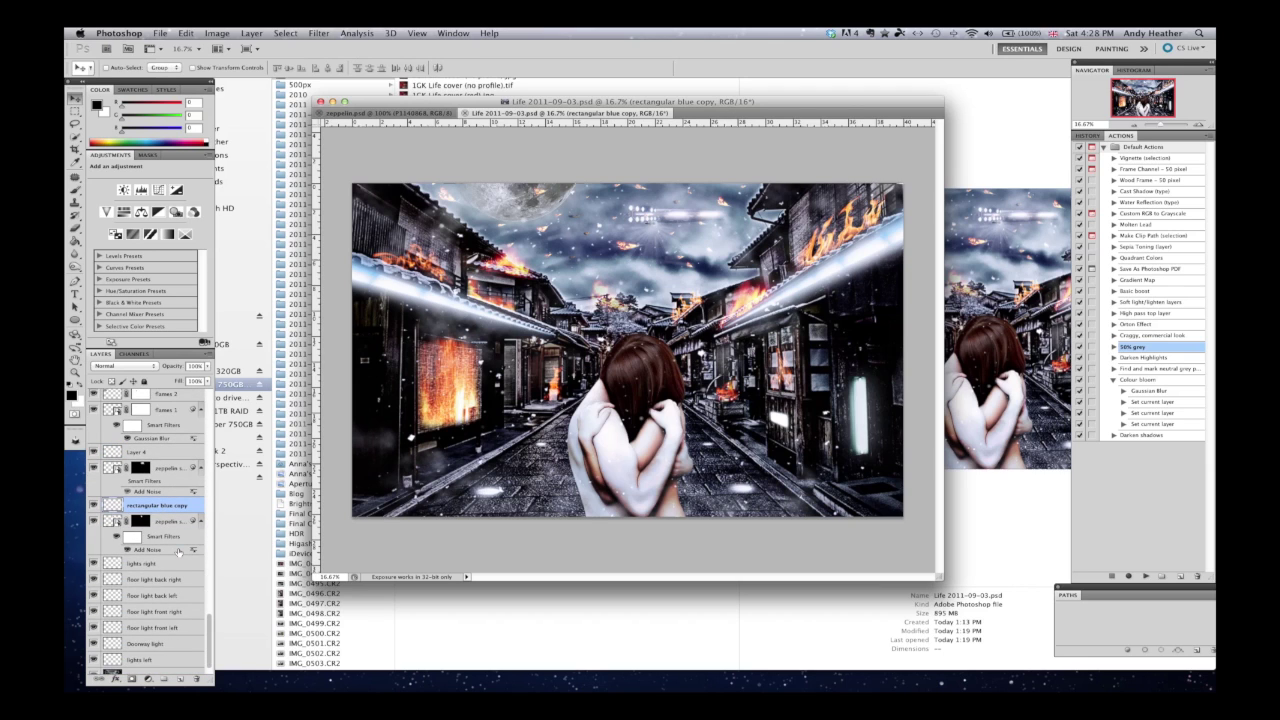
pyautogui.scroll(-1, 179, 553)
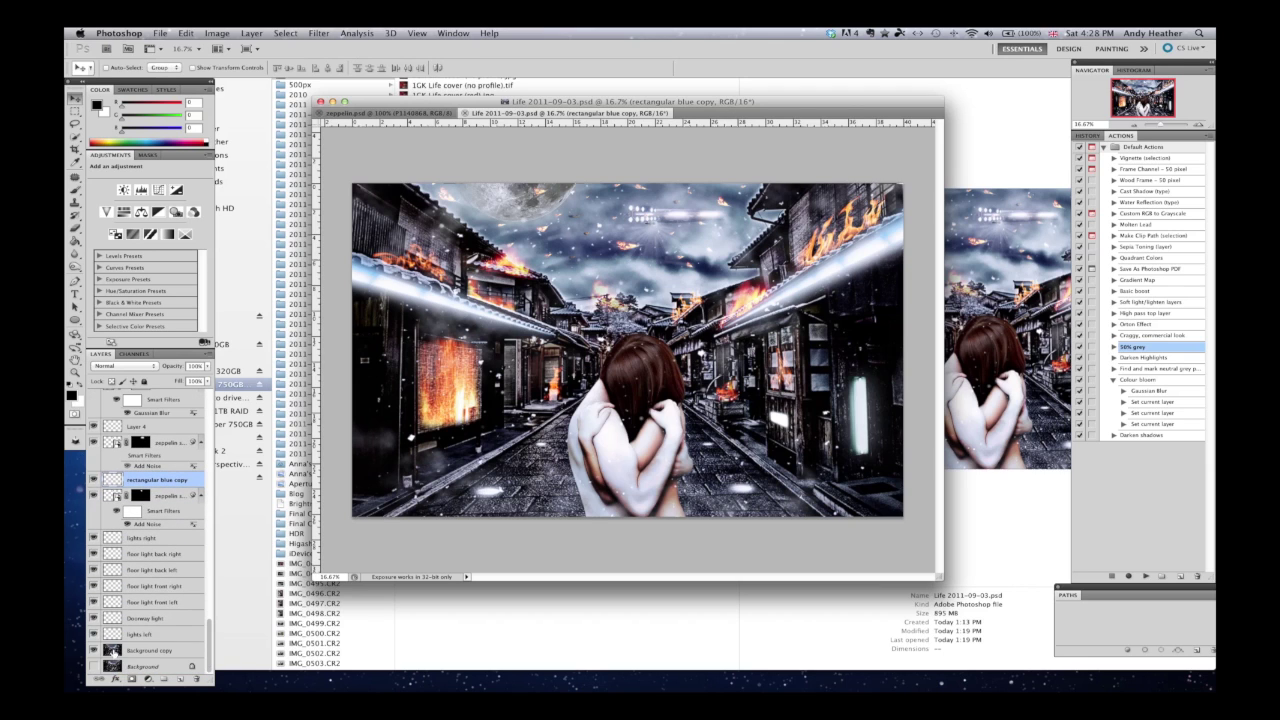
pyautogui.keyDown('alt'); pyautogui.click(92, 651); pyautogui.keyUp('alt')
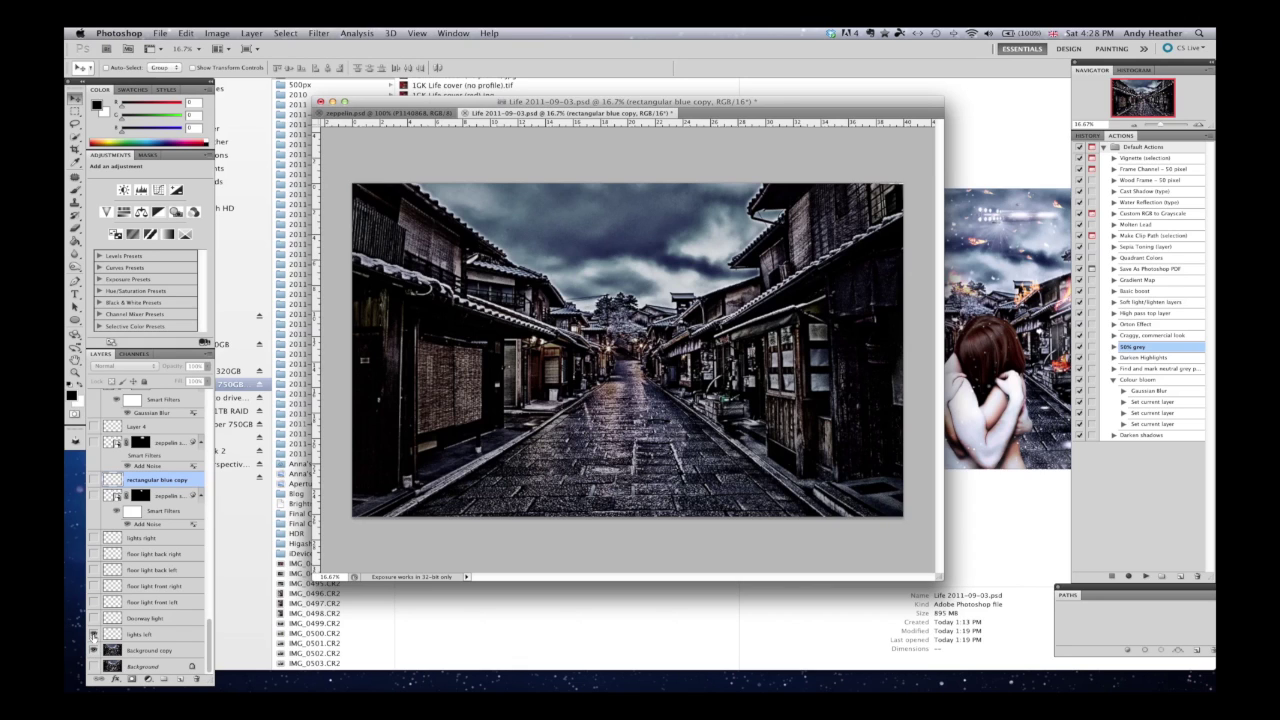
# Step: Turn on both roof light streaks, the doorway and four floor glows, and the zeppelin, then view zeppelin.psd
pyautogui.click(93, 634)
pyautogui.click(93, 618)
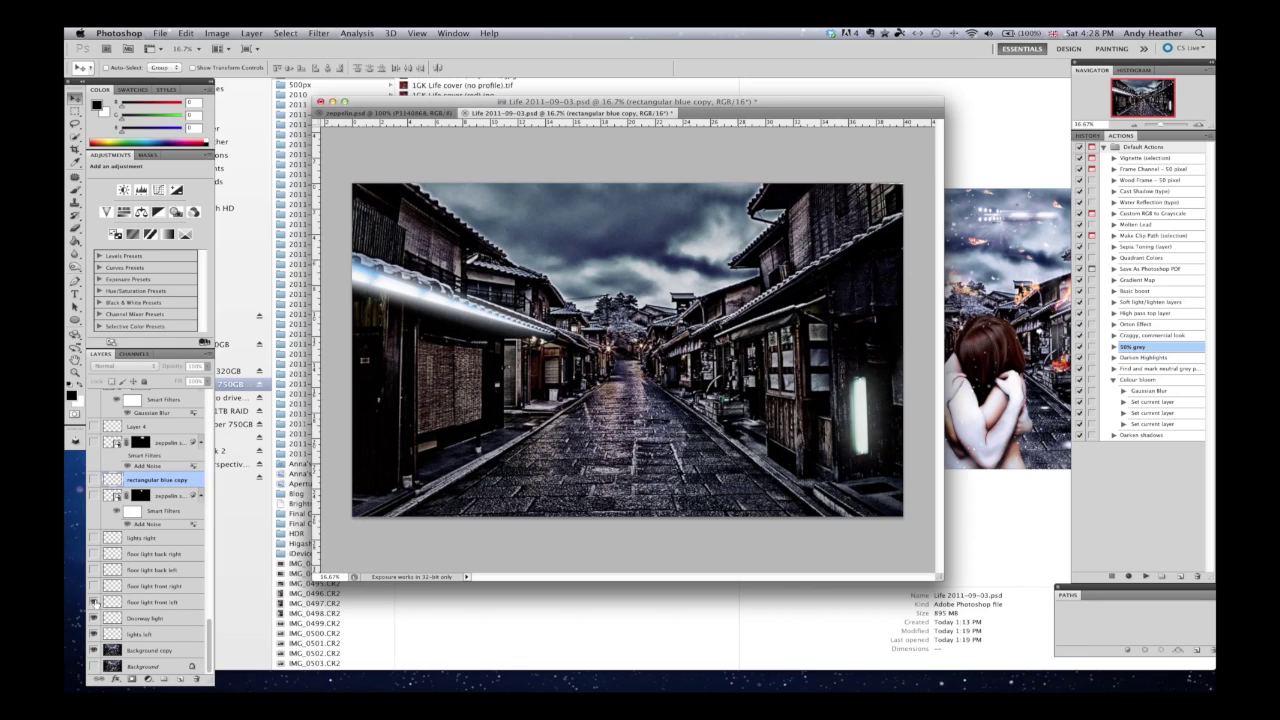
pyautogui.click(93, 602)
pyautogui.click(93, 586)
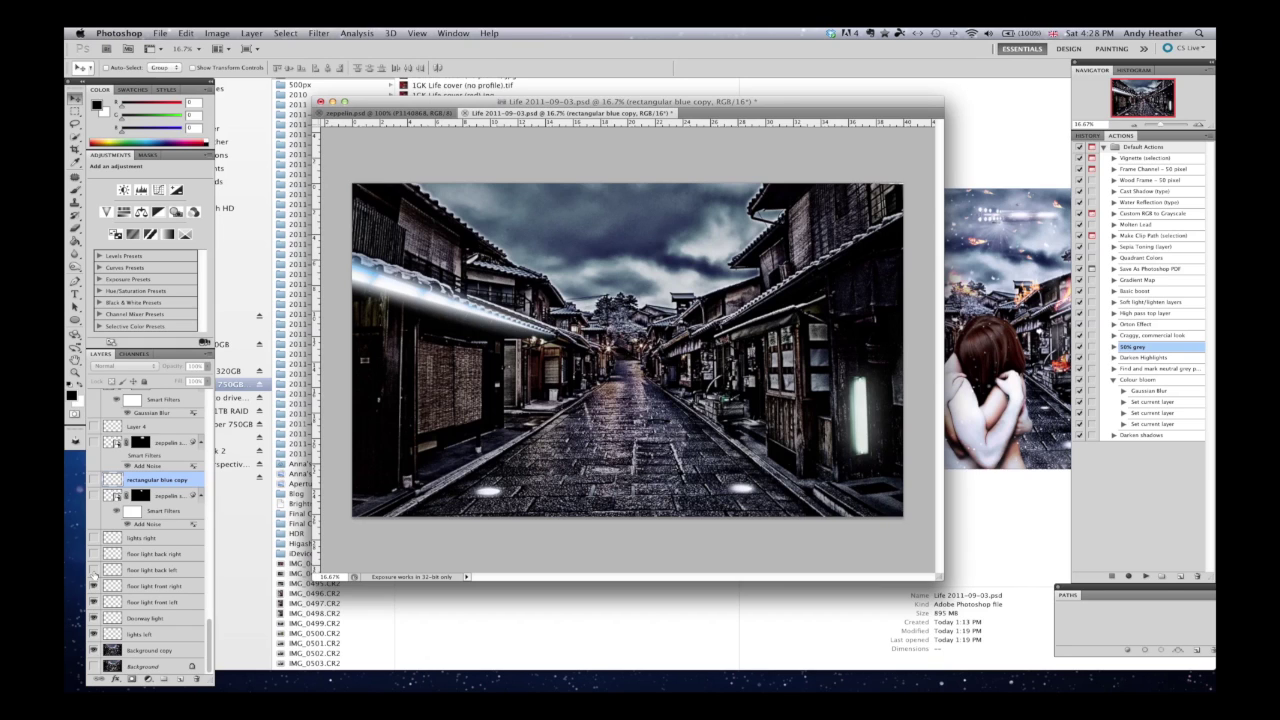
pyautogui.click(93, 570)
pyautogui.click(93, 554)
pyautogui.click(93, 538)
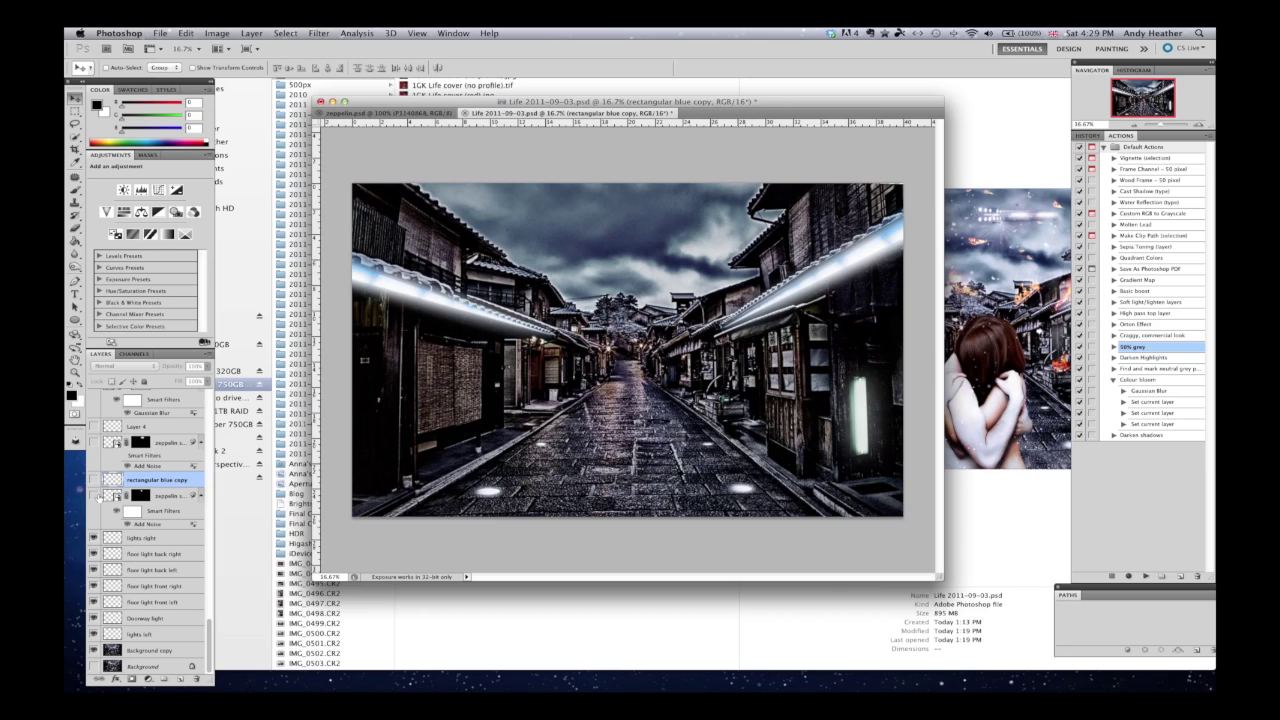
pyautogui.click(93, 496)
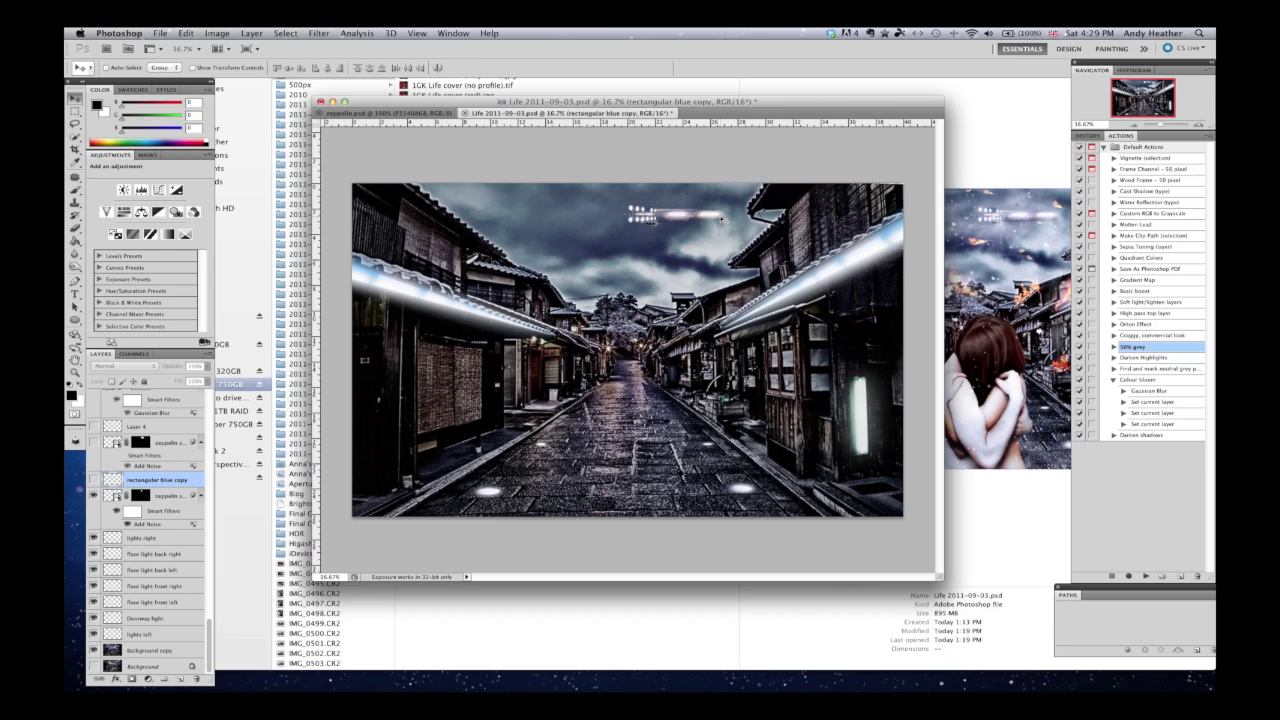
pyautogui.click(385, 113)
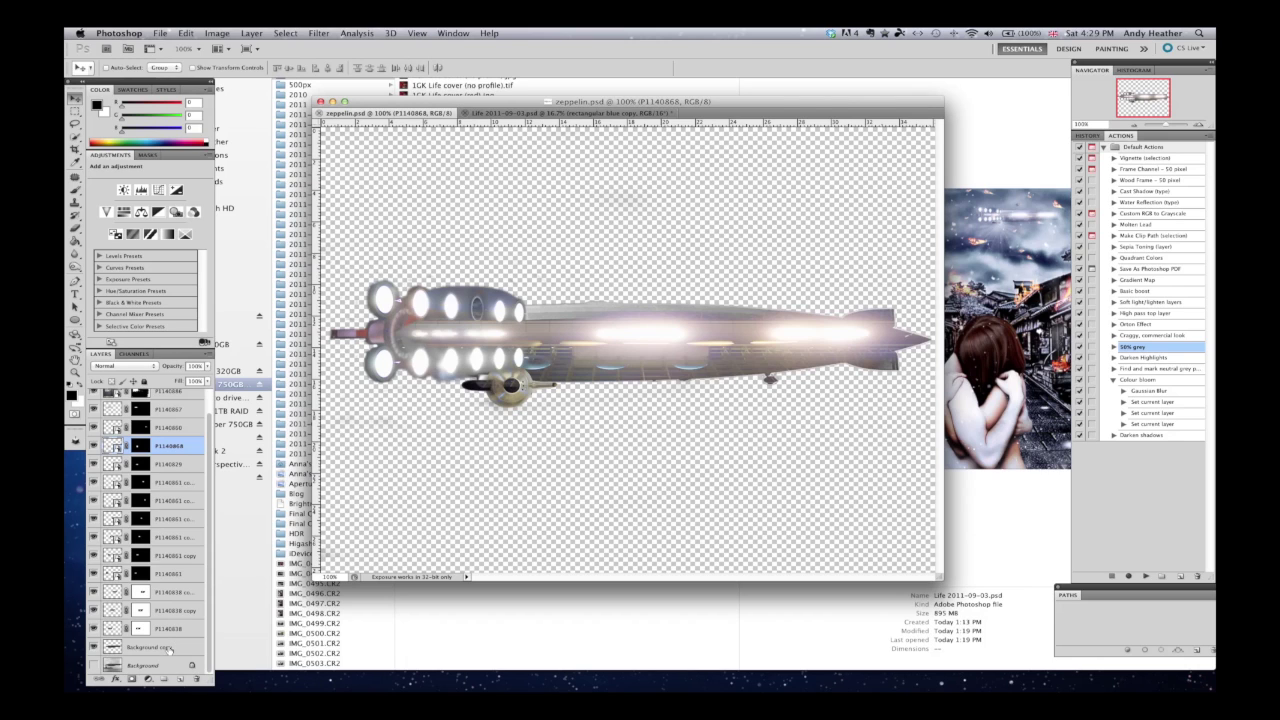
# Step: Solo the plain zeppelin base layer, then add its three glowing portholes
pyautogui.click(94, 648)
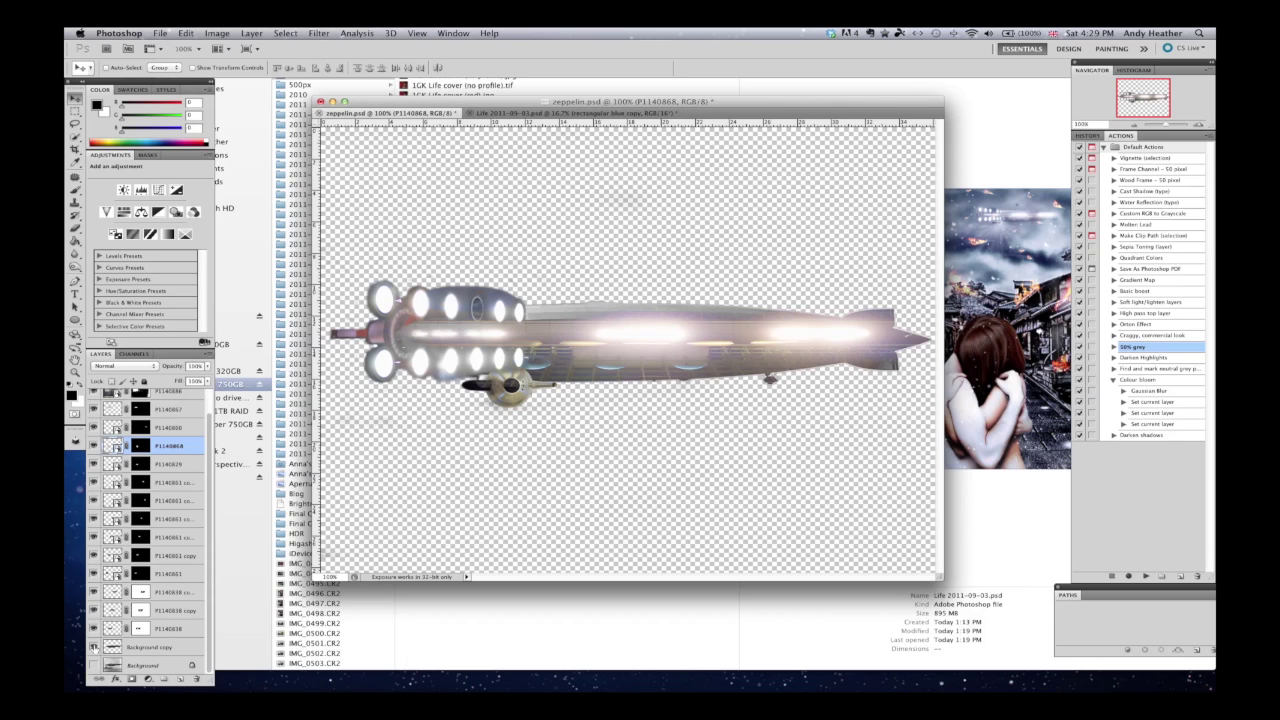
pyautogui.keyDown('alt'); pyautogui.click(94, 648); pyautogui.keyUp('alt')
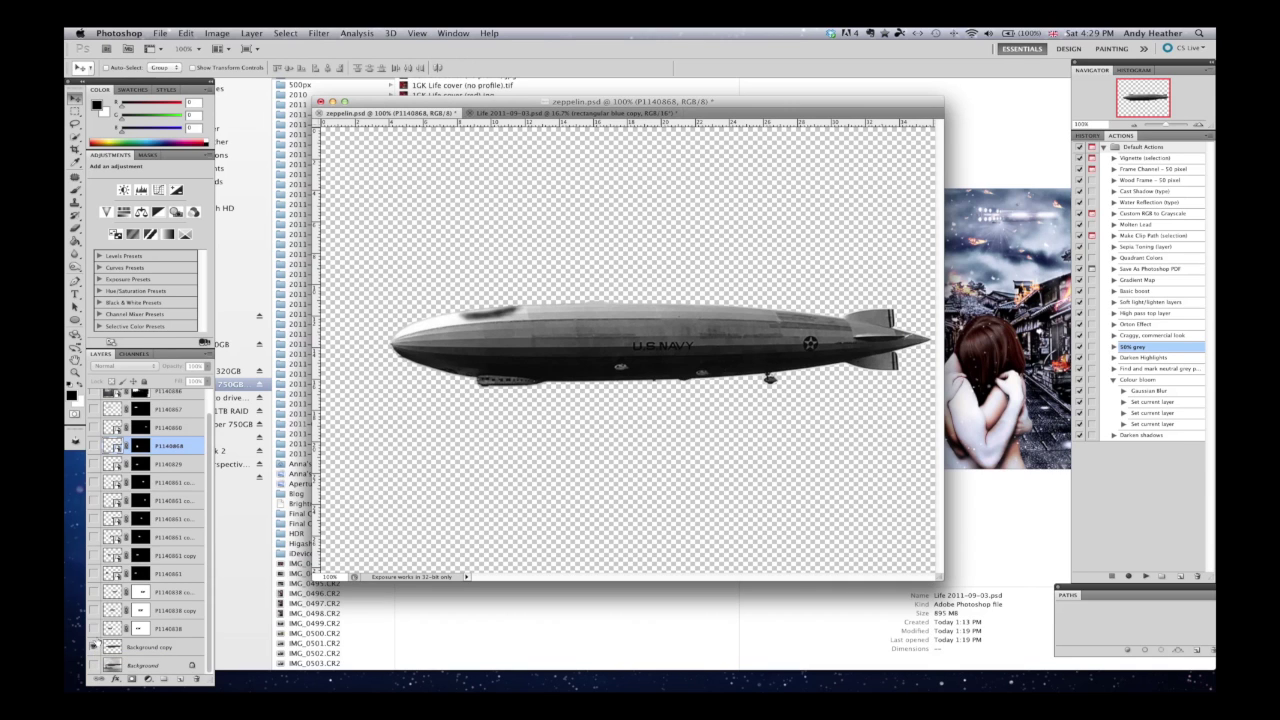
pyautogui.click(93, 628)
pyautogui.click(93, 610)
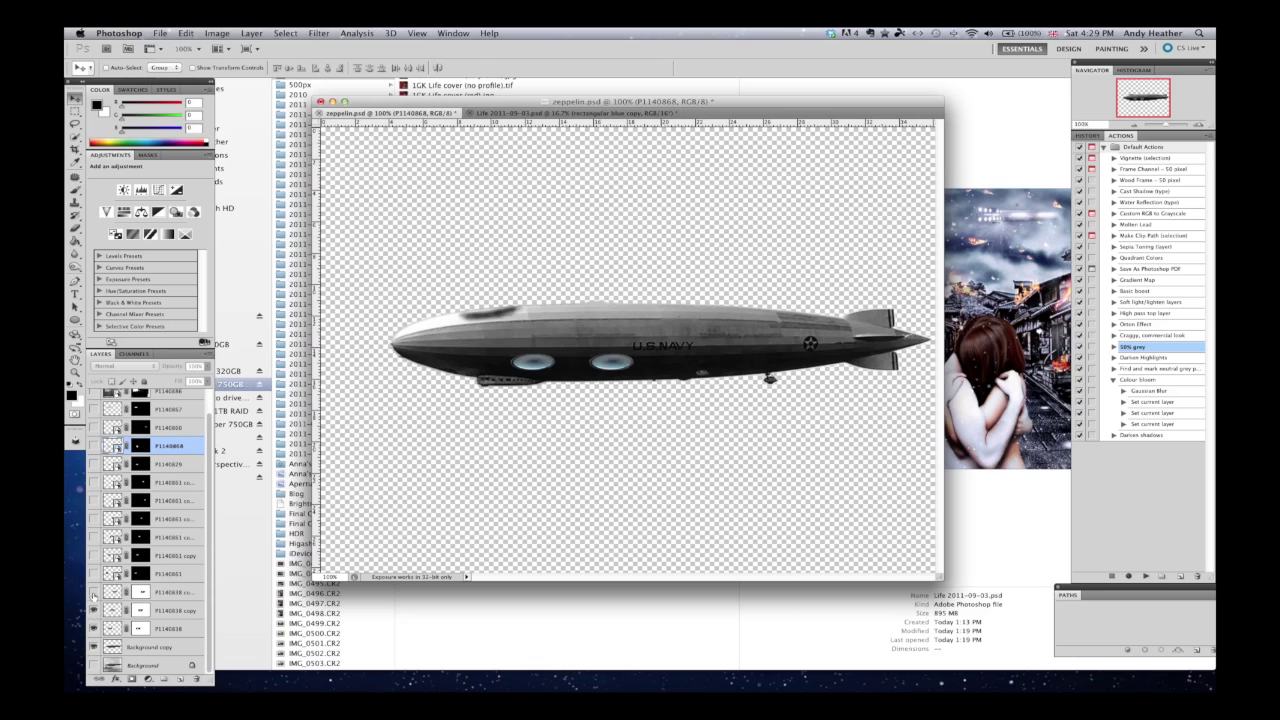
pyautogui.click(93, 592)
# Step: Add the six yellow lights along the zeppelin hull
pyautogui.click(93, 574)
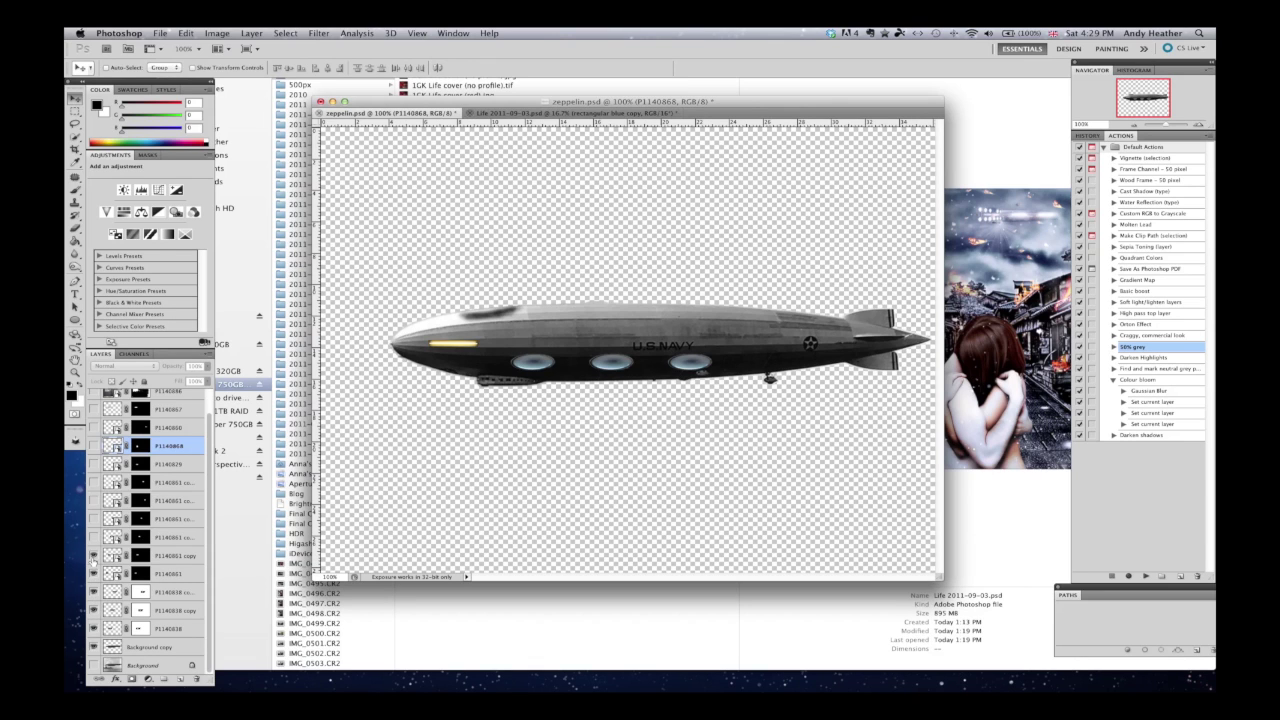
pyautogui.click(93, 556)
pyautogui.click(93, 537)
pyautogui.click(93, 519)
pyautogui.click(93, 501)
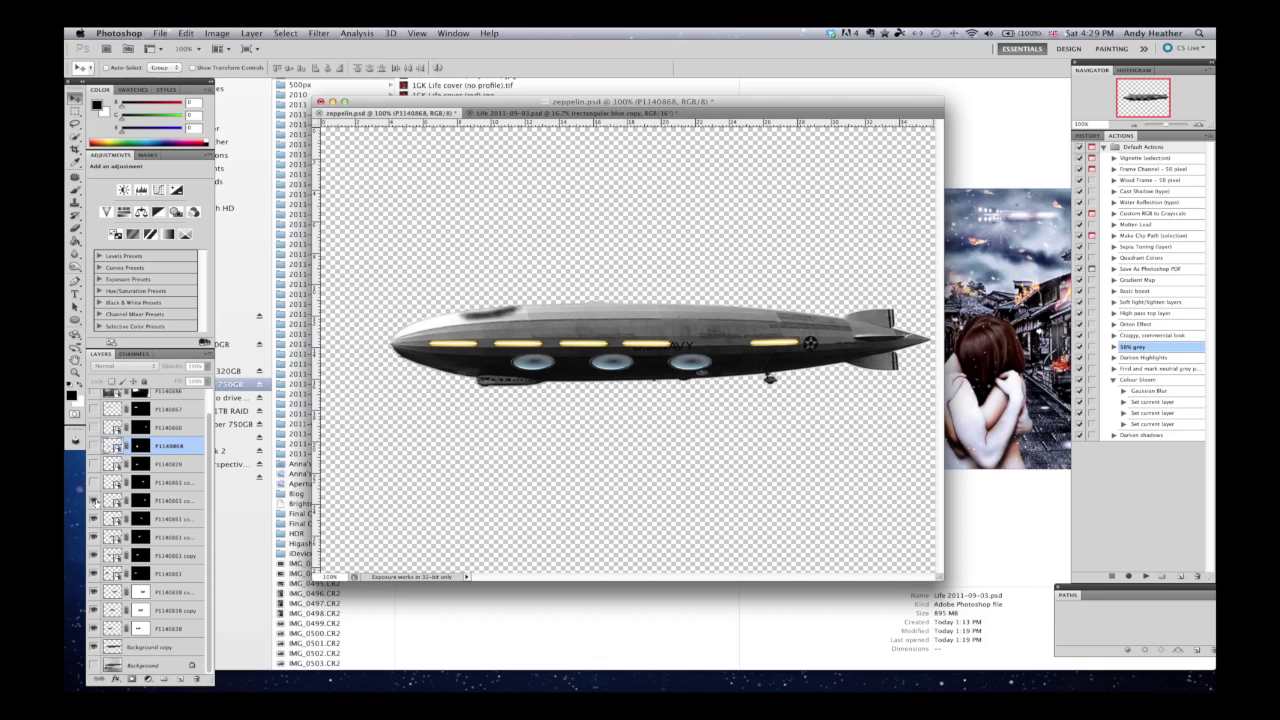
pyautogui.click(93, 482)
# Step: Swap in the propeller gondola and replace the tail star with a green roundel
pyautogui.click(93, 465)
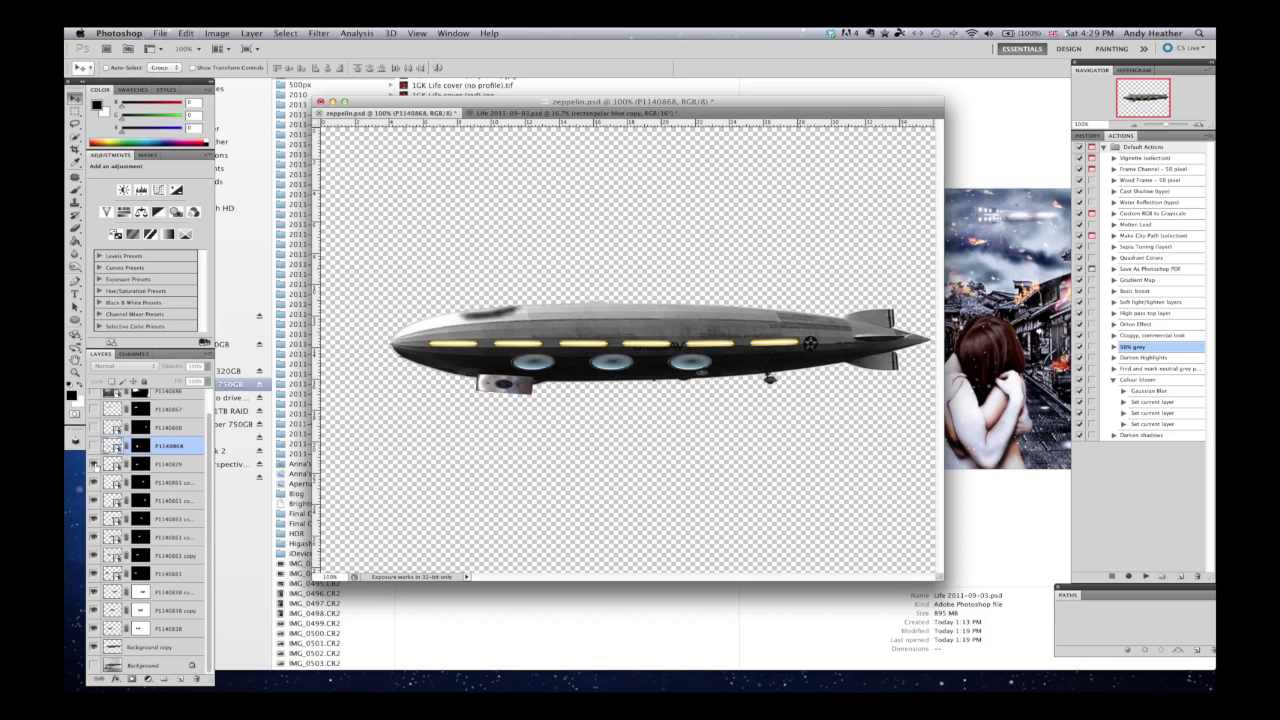
pyautogui.click(93, 446)
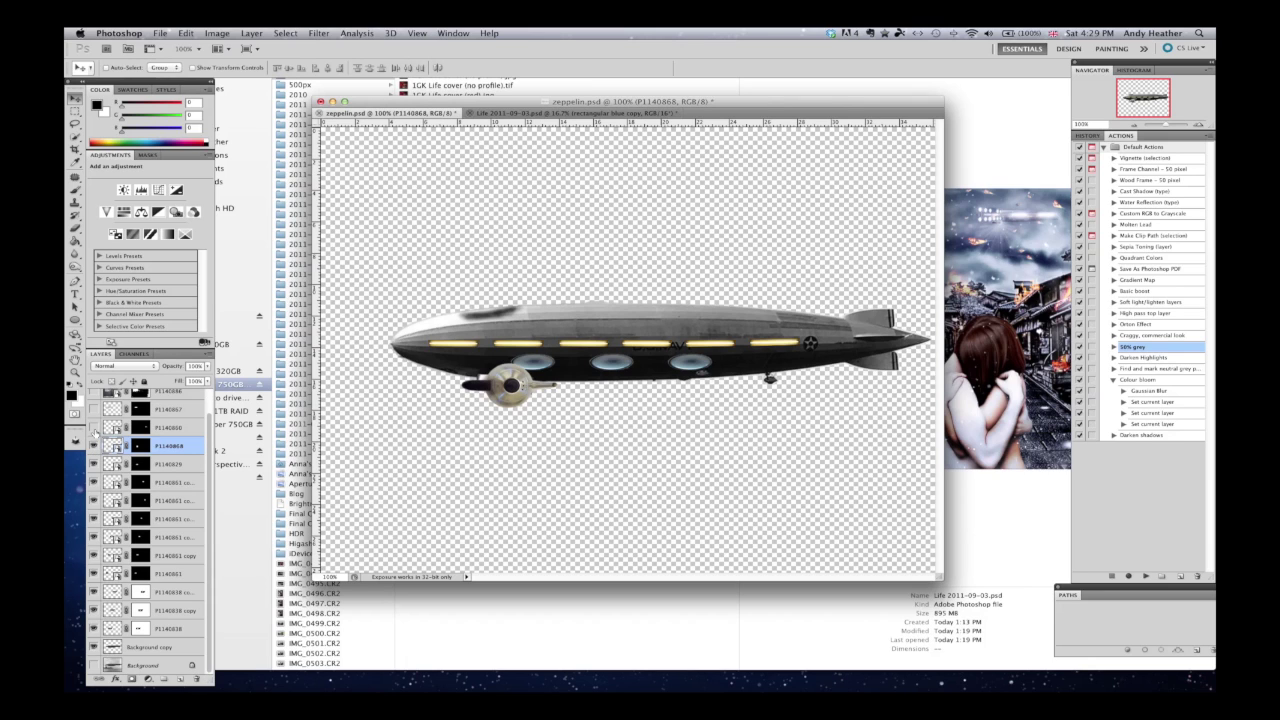
pyautogui.scroll(1, 208, 462)
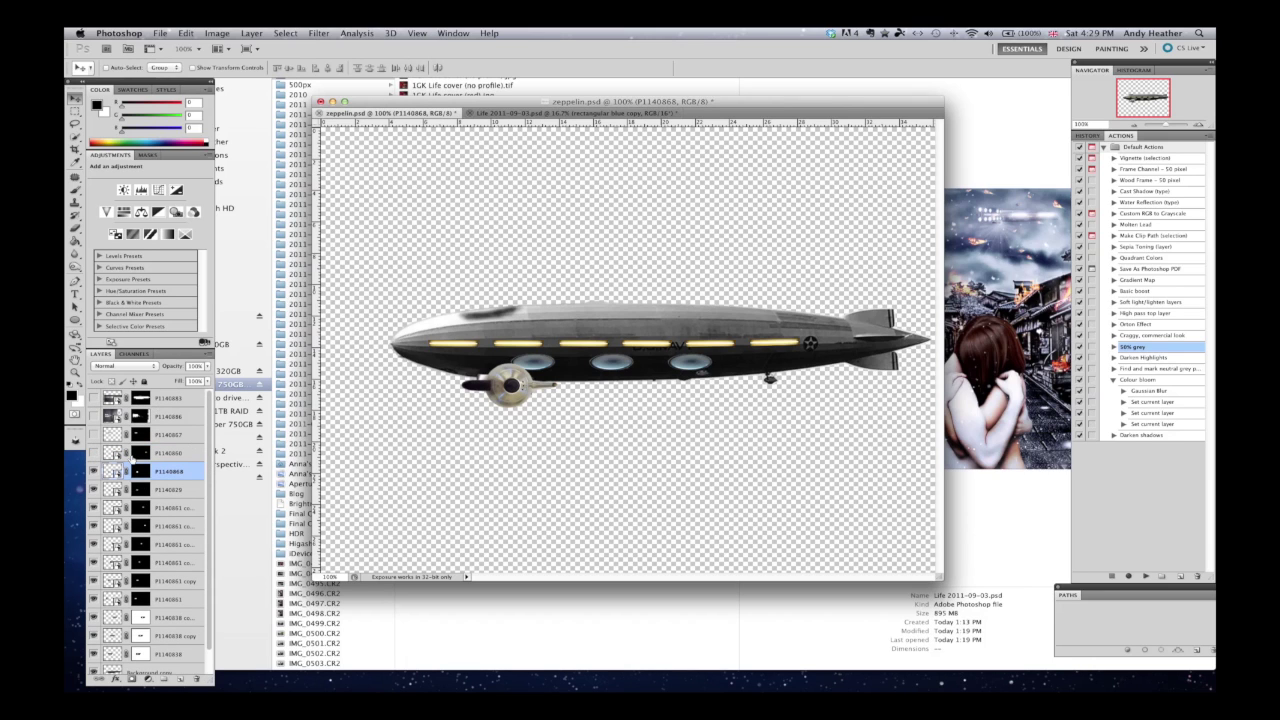
pyautogui.click(93, 452)
# Step: Add the saucer disc, rocket-engine cluster and glow flares, select P1140883, and return to the Life composite
pyautogui.click(93, 435)
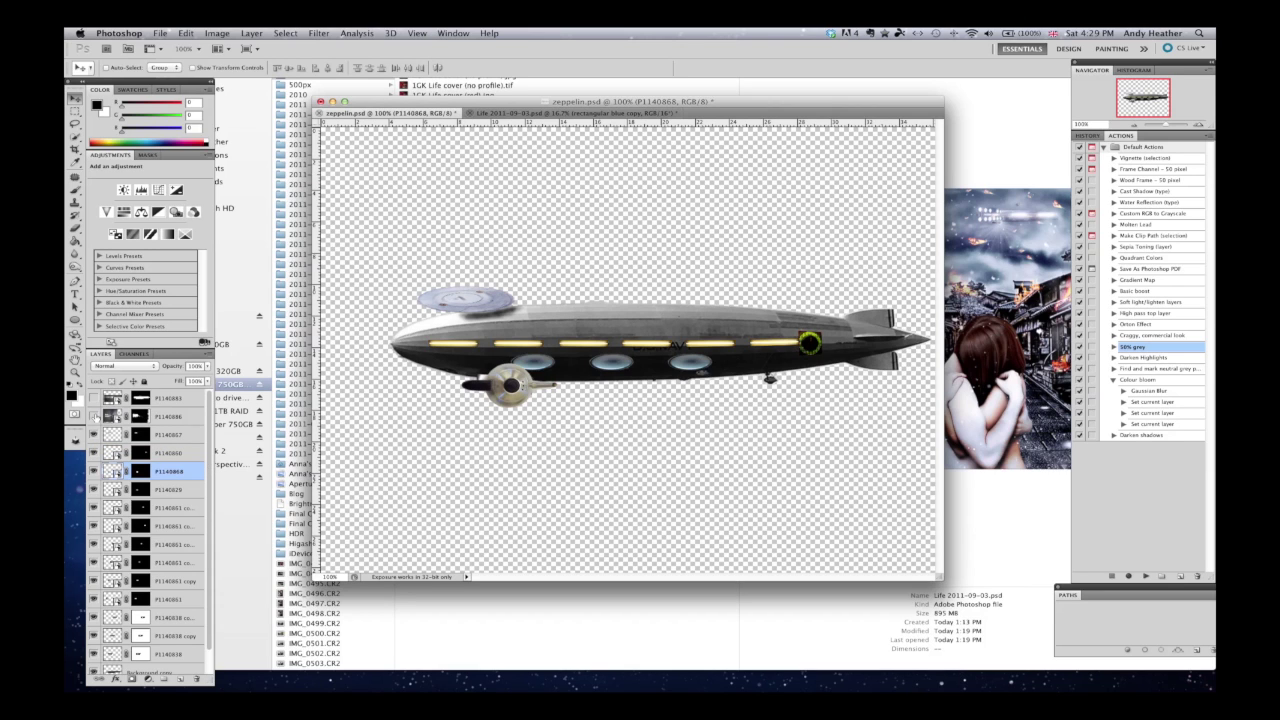
pyautogui.click(93, 416)
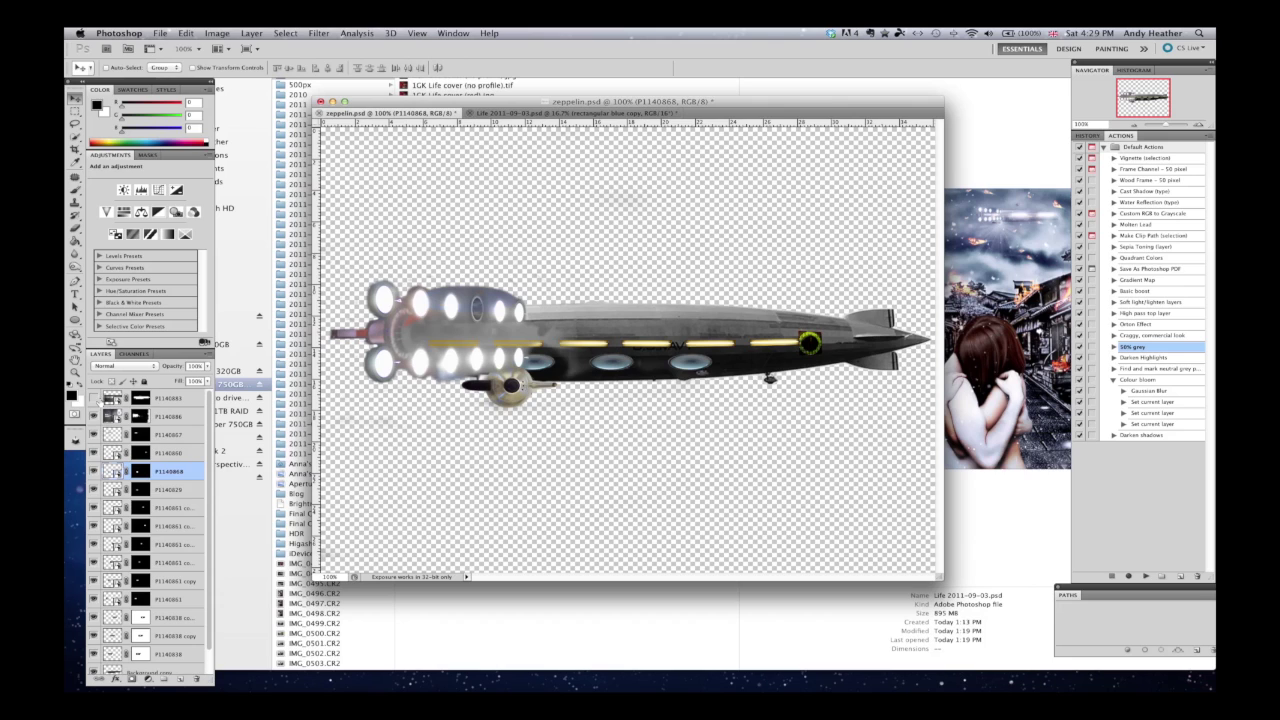
pyautogui.click(93, 398)
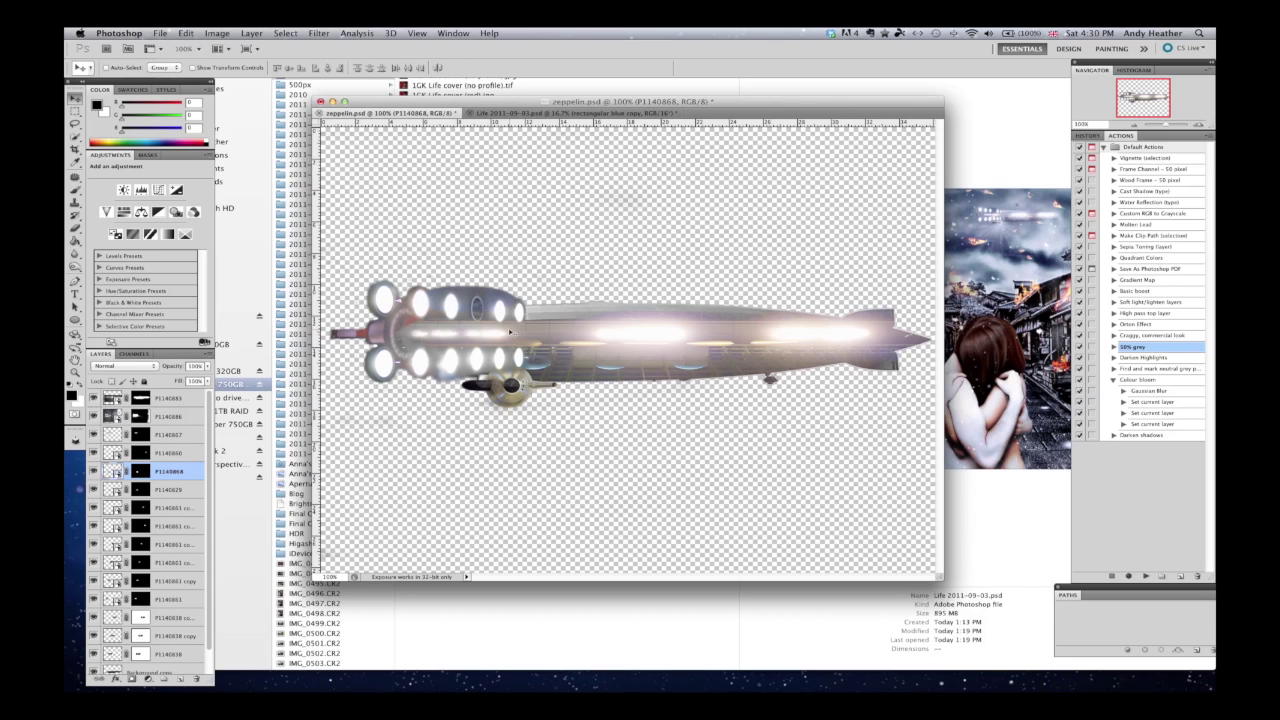
pyautogui.click(168, 398)
pyautogui.click(617, 115)
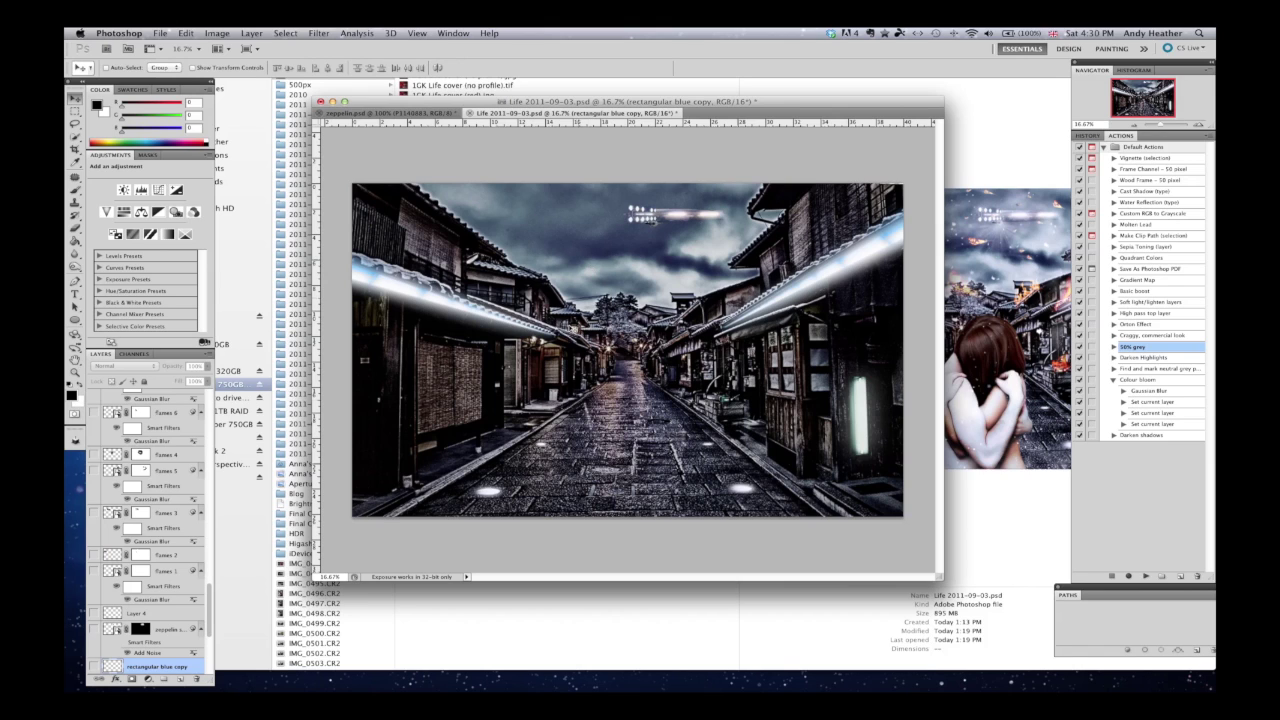
# Step: Show the blue copy streak and zeppelin ship layers, then select the zeppelin ship copy layer
pyautogui.scroll(-2, 149, 645)
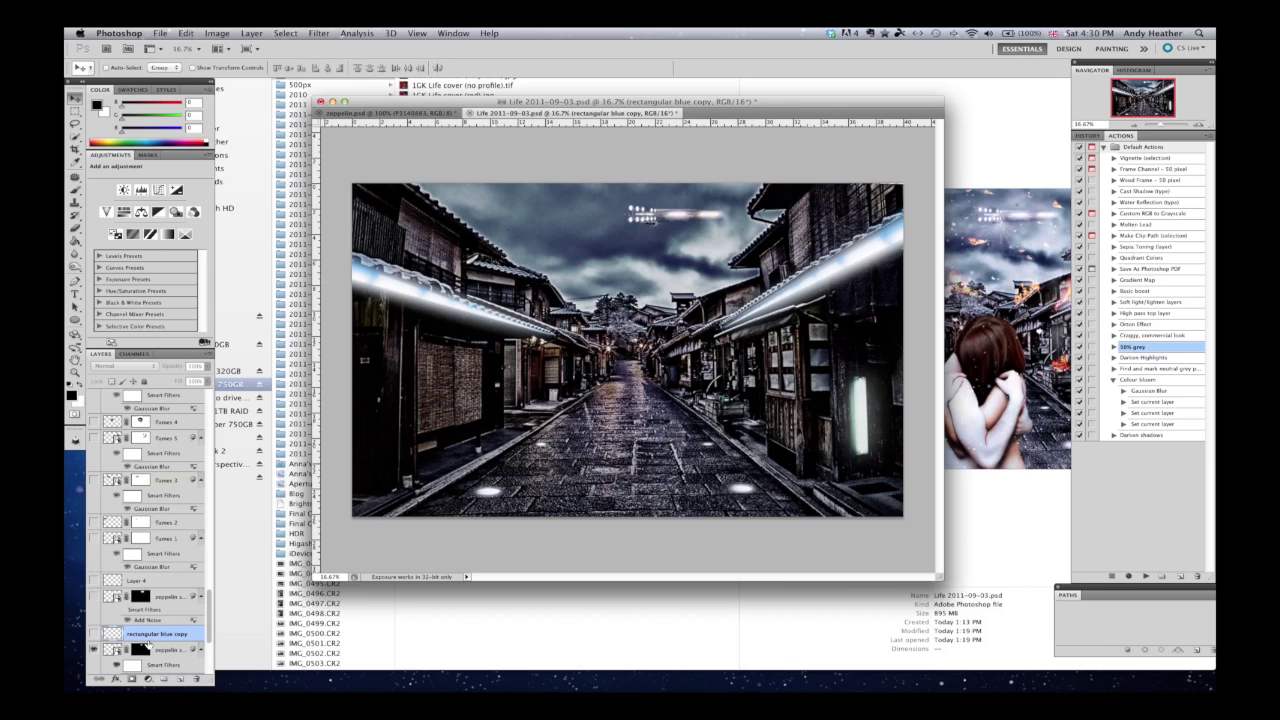
pyautogui.scroll(-1, 149, 645)
pyautogui.click(94, 619)
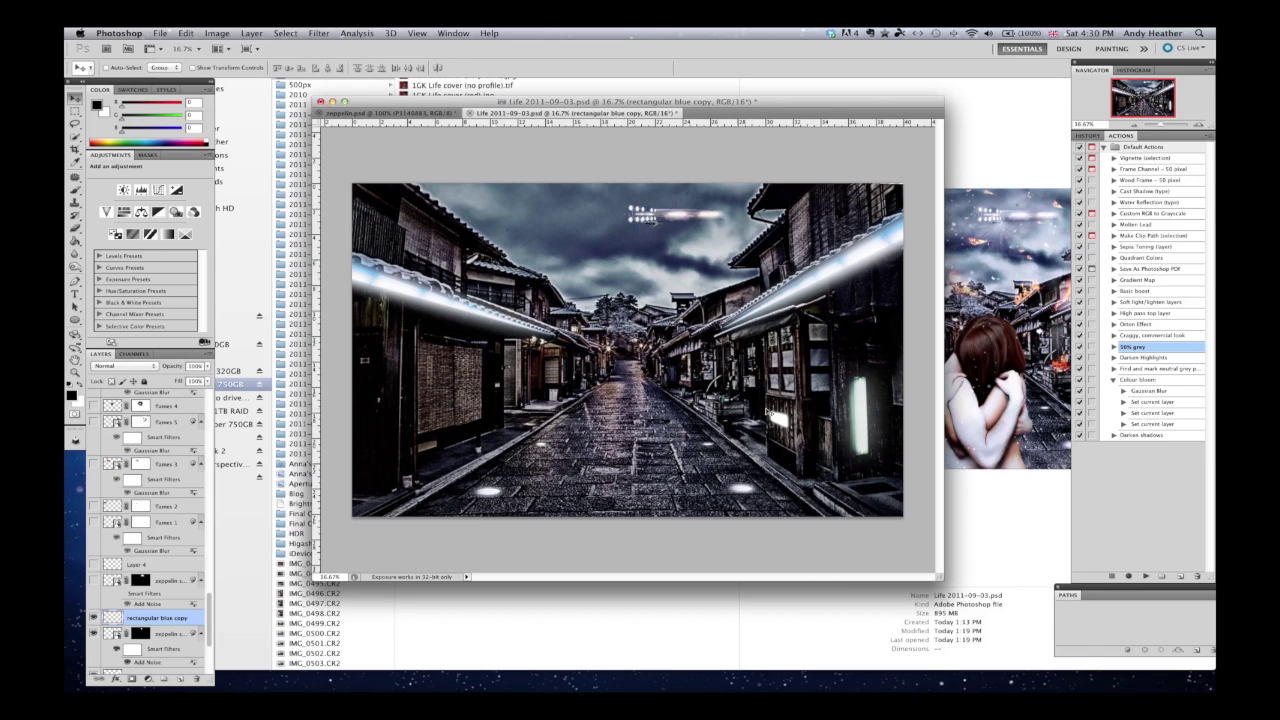
pyautogui.click(94, 581)
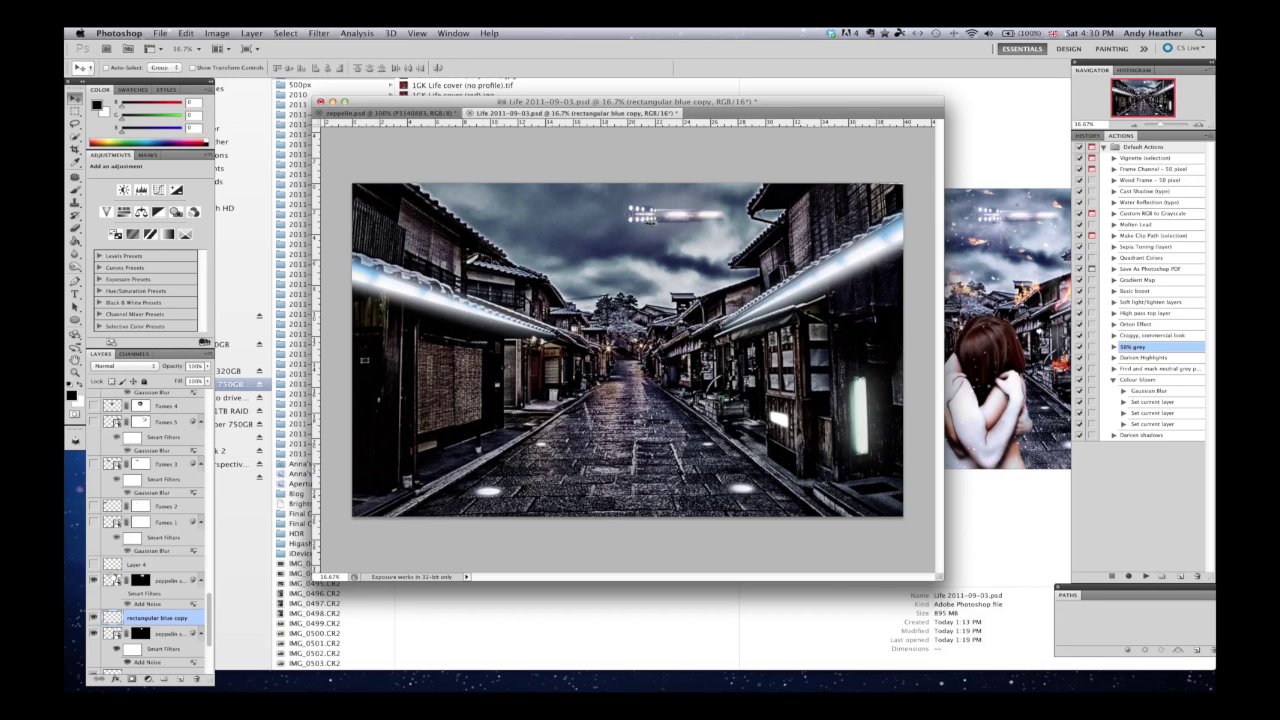
pyautogui.click(152, 581)
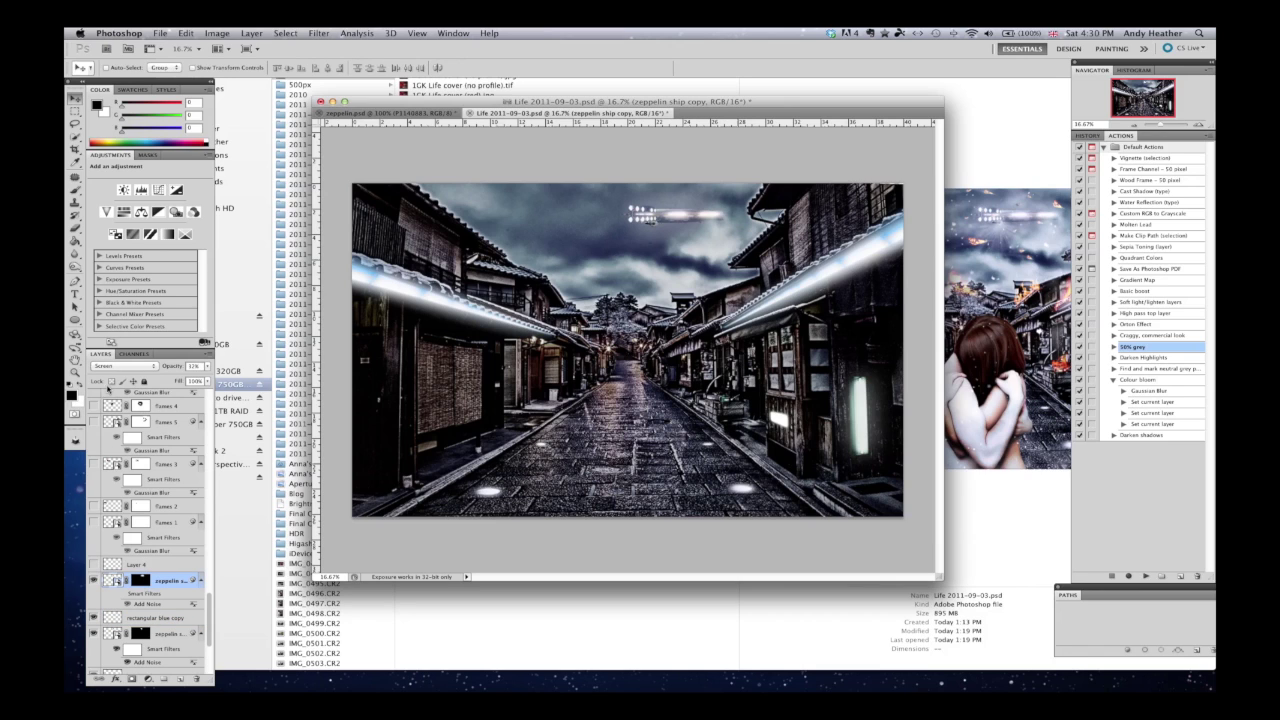
# Step: Show Layer 4's zeppelin-light glow and the Flames 1 to 5 fires on the rooftops
pyautogui.click(93, 565)
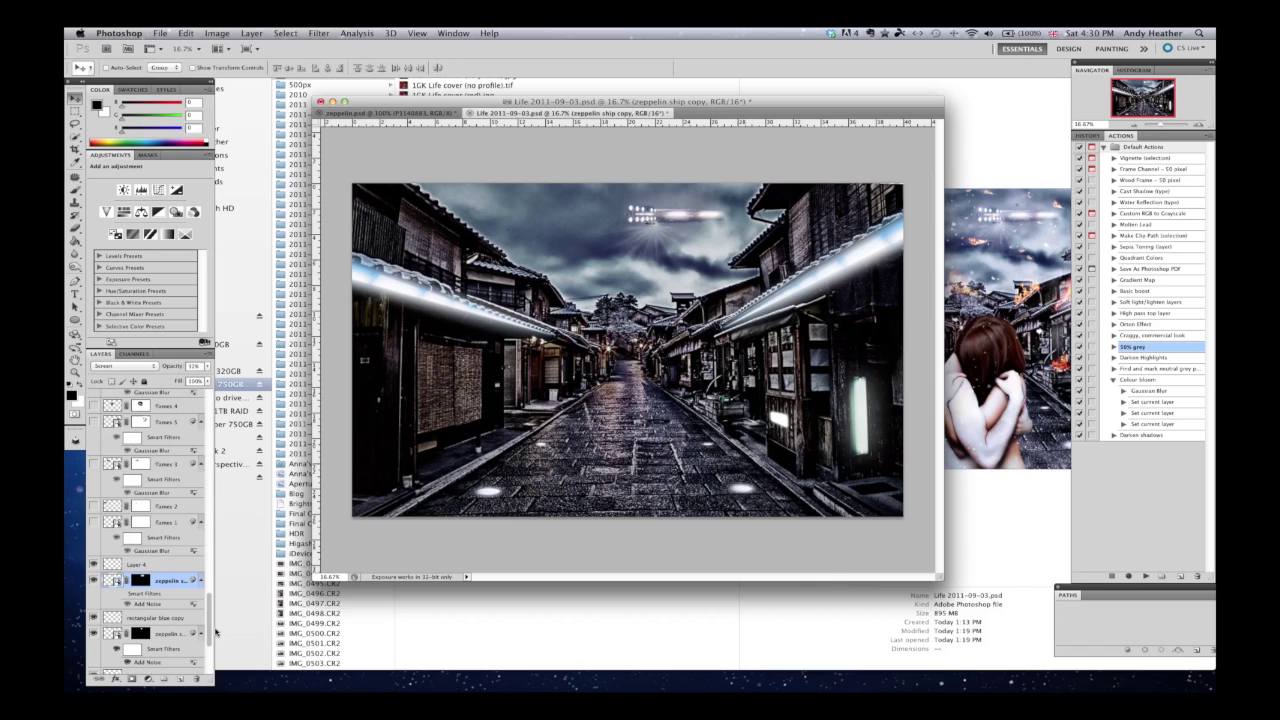
pyautogui.moveTo(209, 632); pyautogui.dragTo(209, 620)
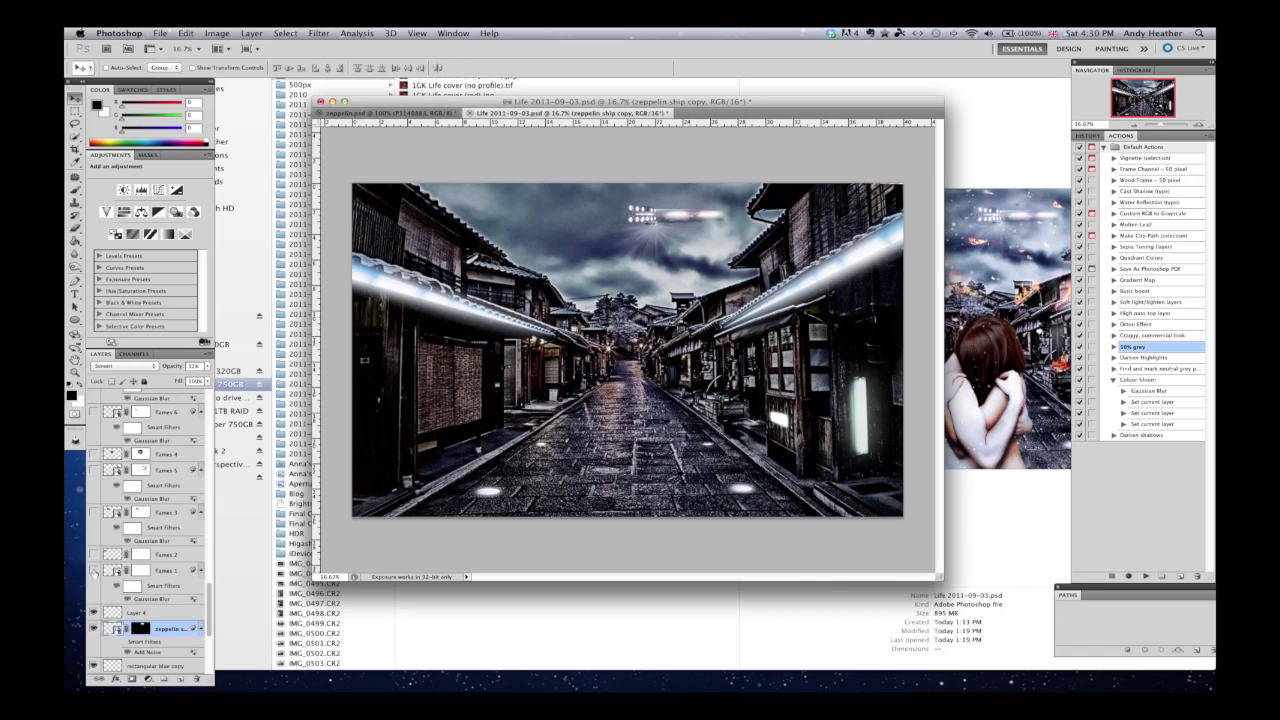
pyautogui.click(94, 570)
pyautogui.click(94, 555)
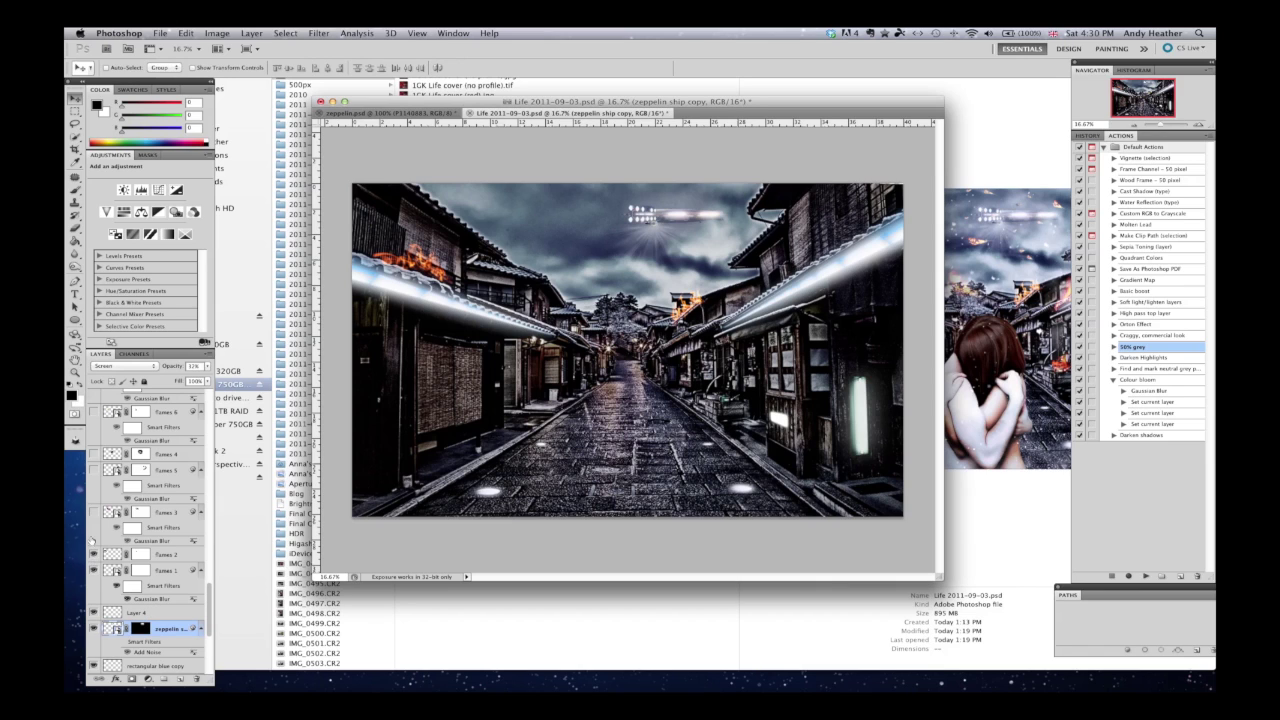
pyautogui.click(93, 512)
pyautogui.click(94, 470)
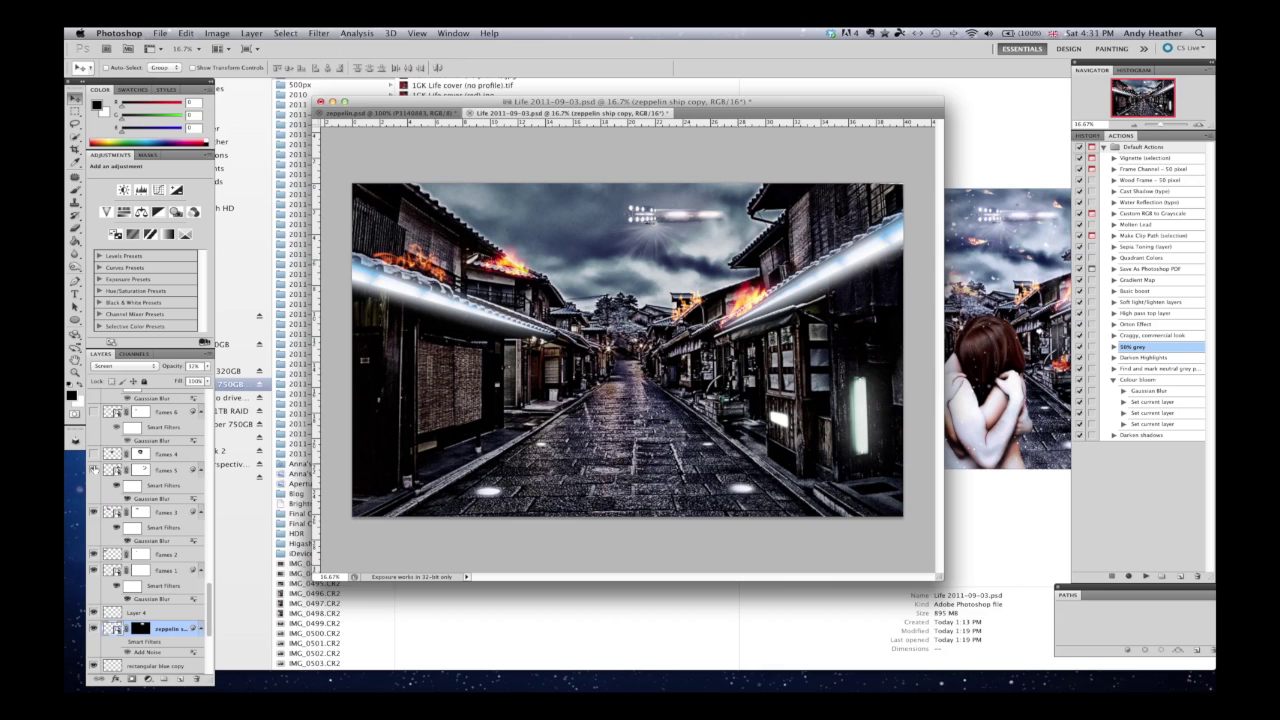
pyautogui.click(93, 455)
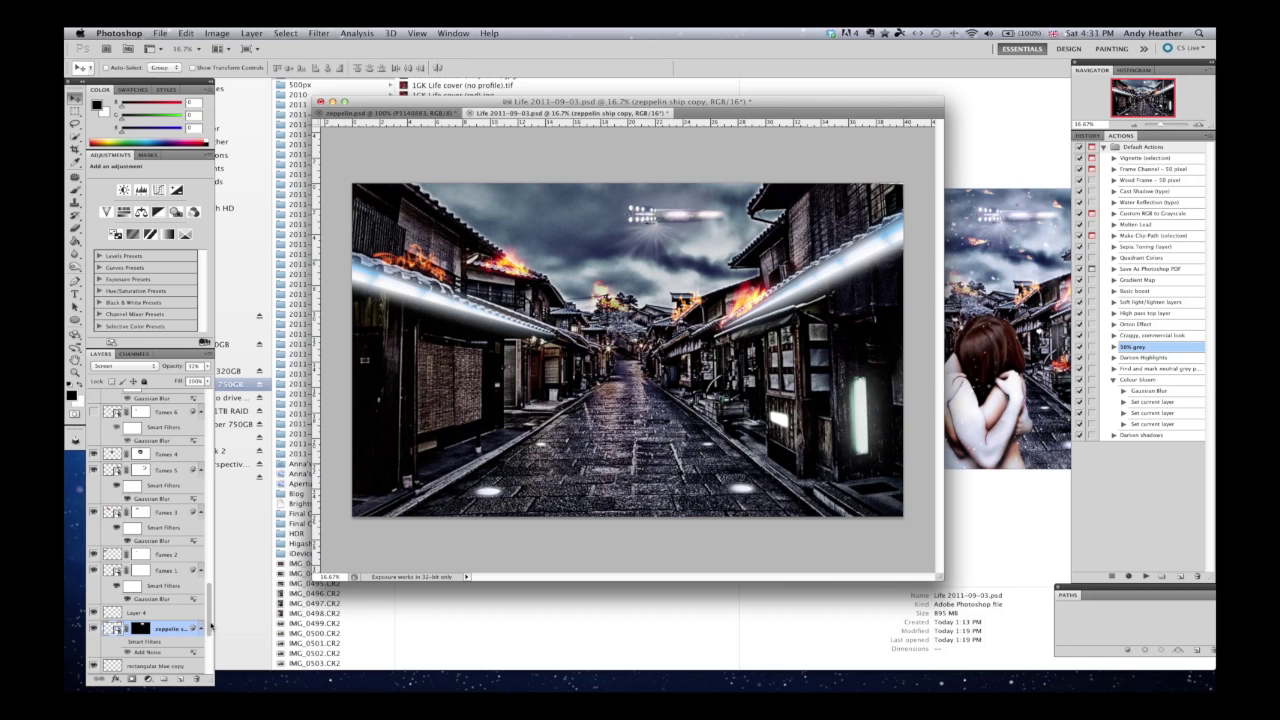
# Step: Show the small Flames 6, 7 and 8 fires and the Flames 9 window fire, then solo Flames 9
pyautogui.scroll(3, 211, 626)
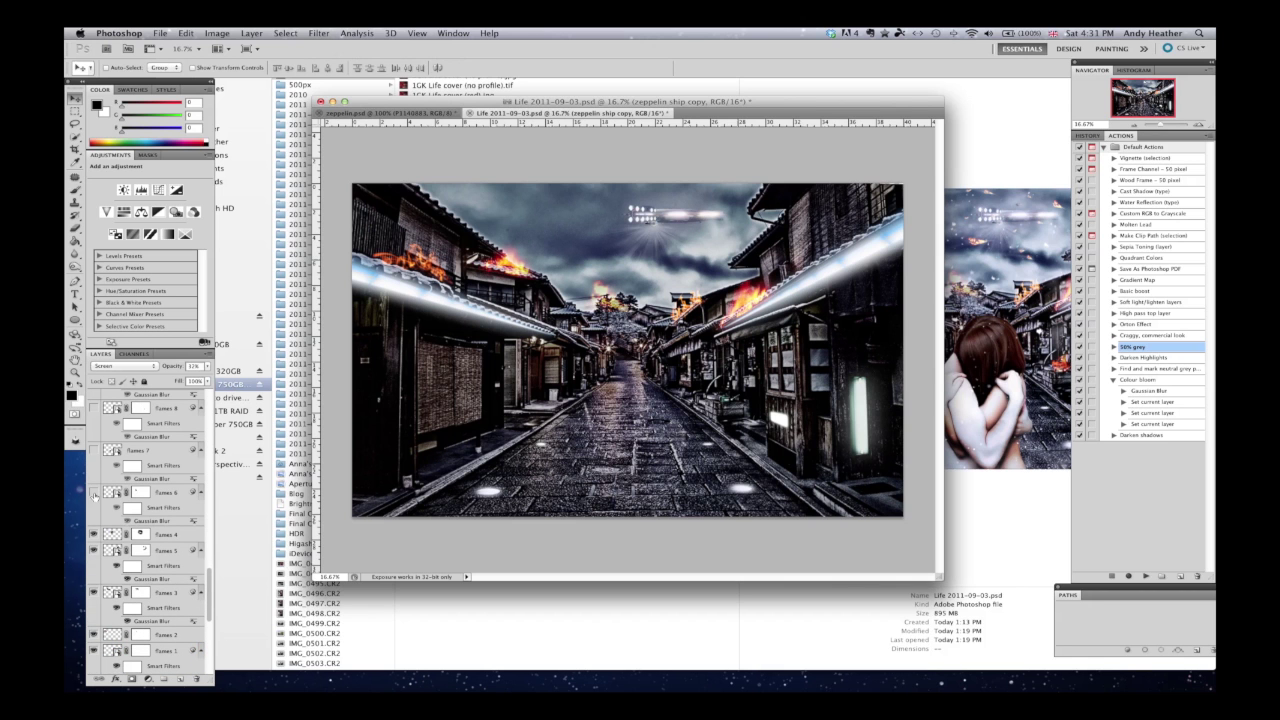
pyautogui.click(94, 492)
pyautogui.click(94, 450)
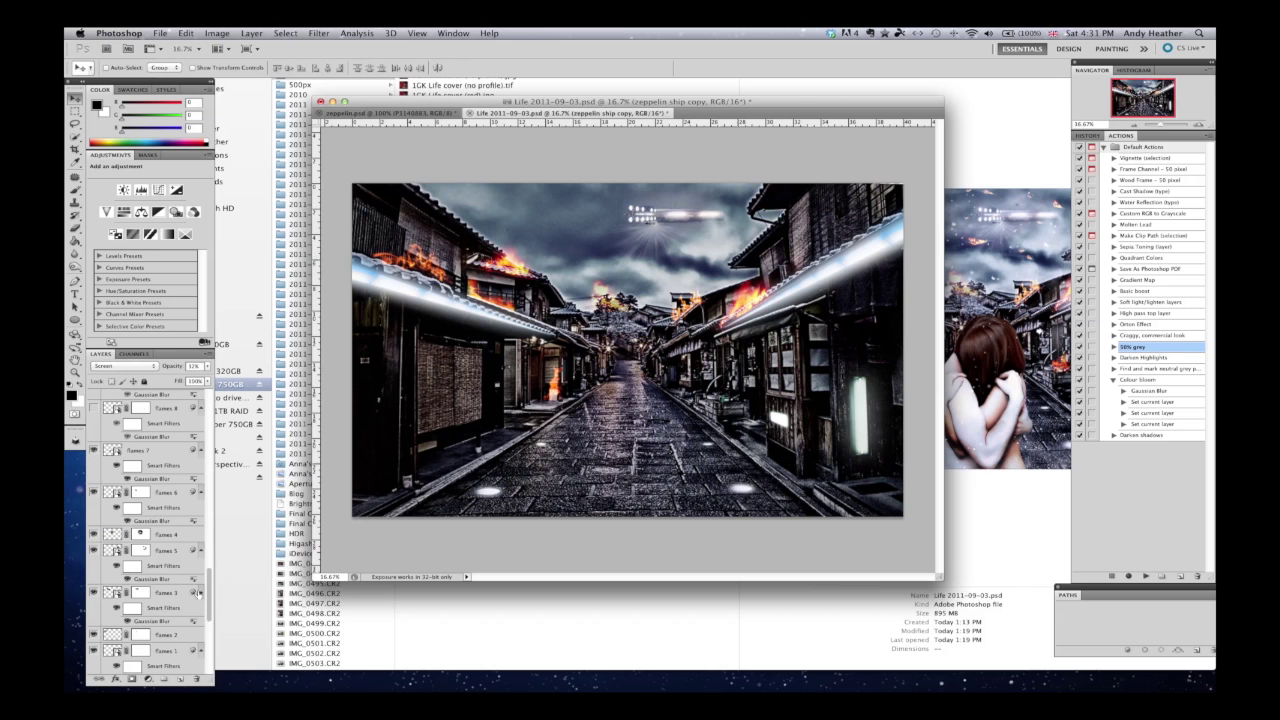
pyautogui.scroll(5, 203, 590)
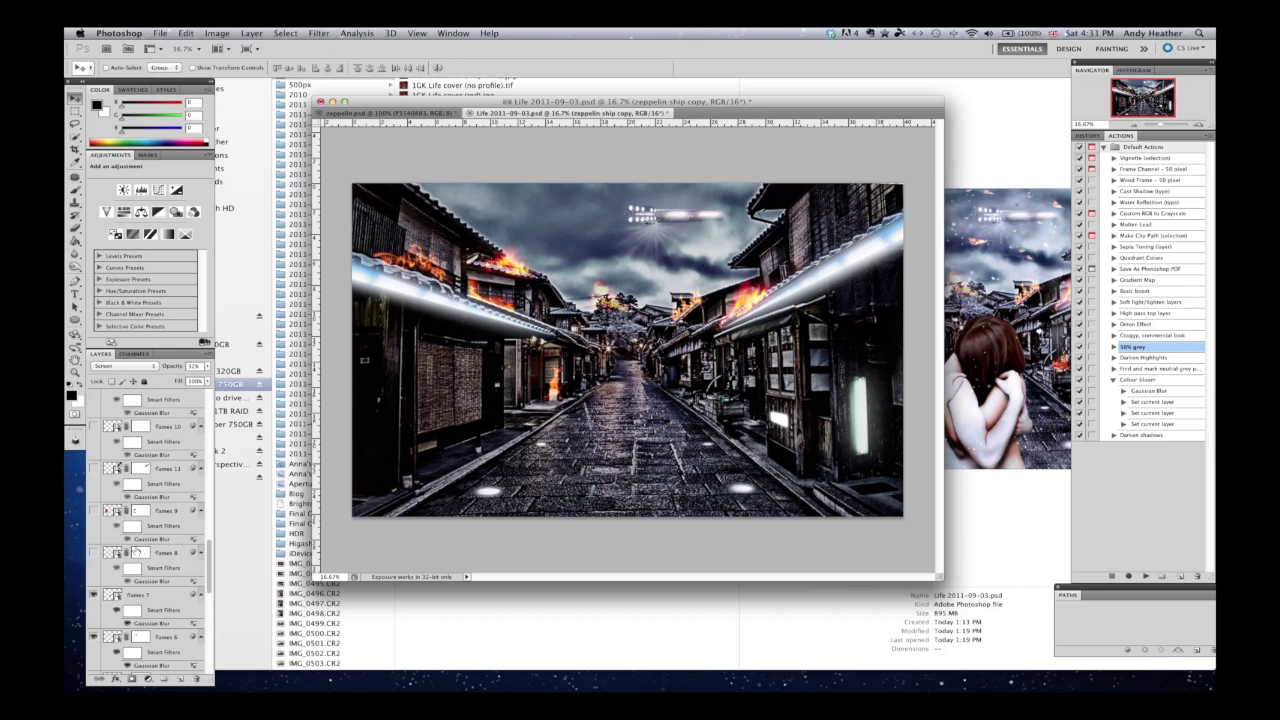
pyautogui.click(94, 553)
pyautogui.click(94, 511)
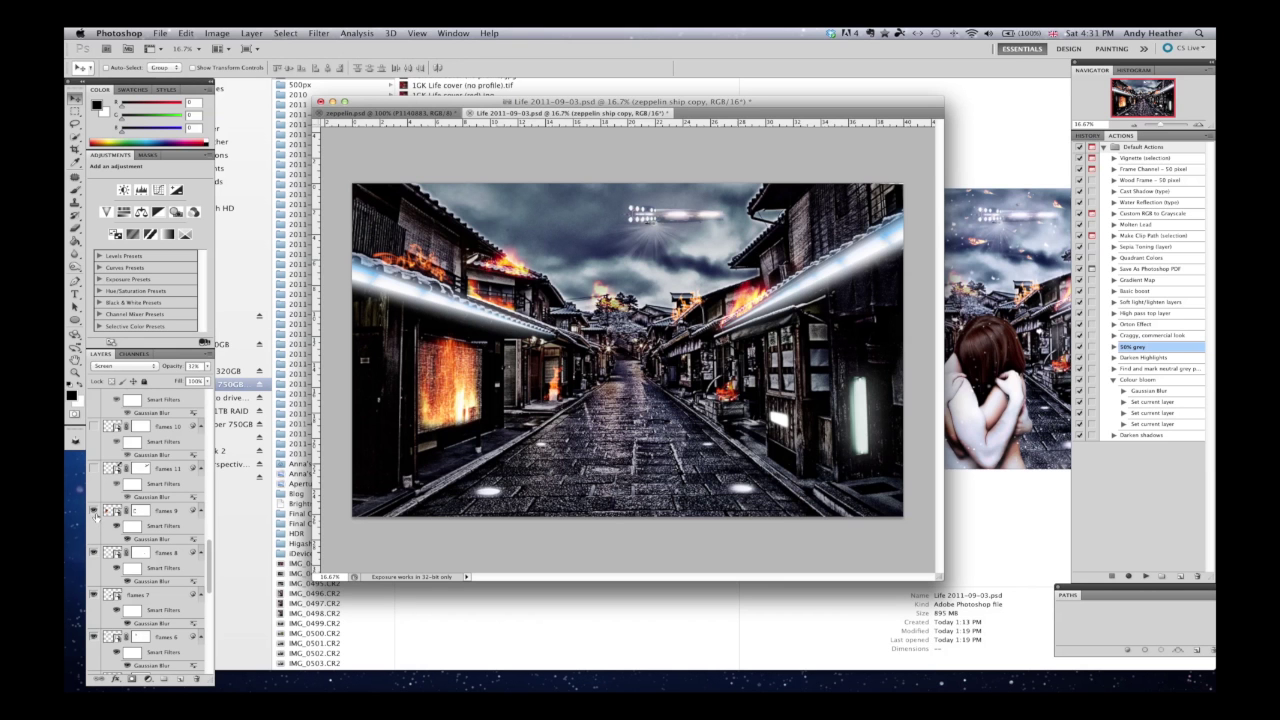
pyautogui.keyDown('alt'); pyautogui.click(94, 511); pyautogui.keyUp('alt')
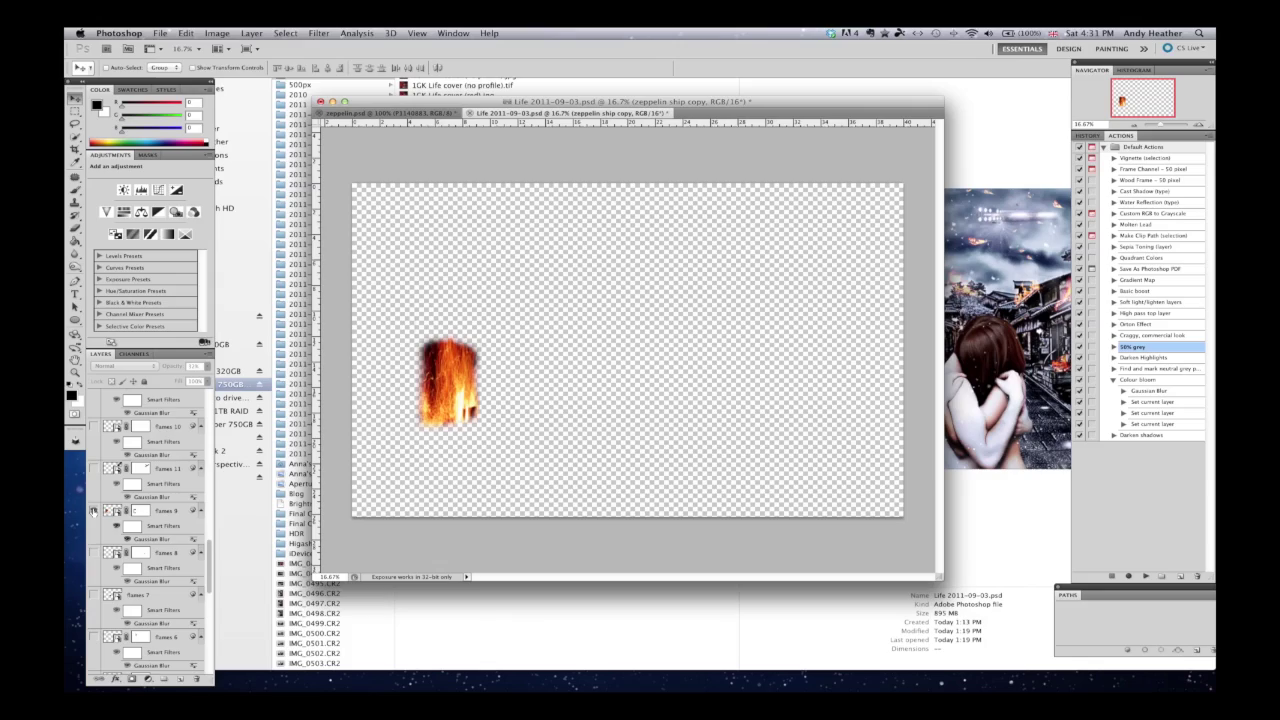
# Step: Restore all layers, preview flames 11 alone, then try and undo Normal blending on the zeppelin copy
pyautogui.keyDown('alt'); pyautogui.click(94, 511); pyautogui.keyUp('alt')
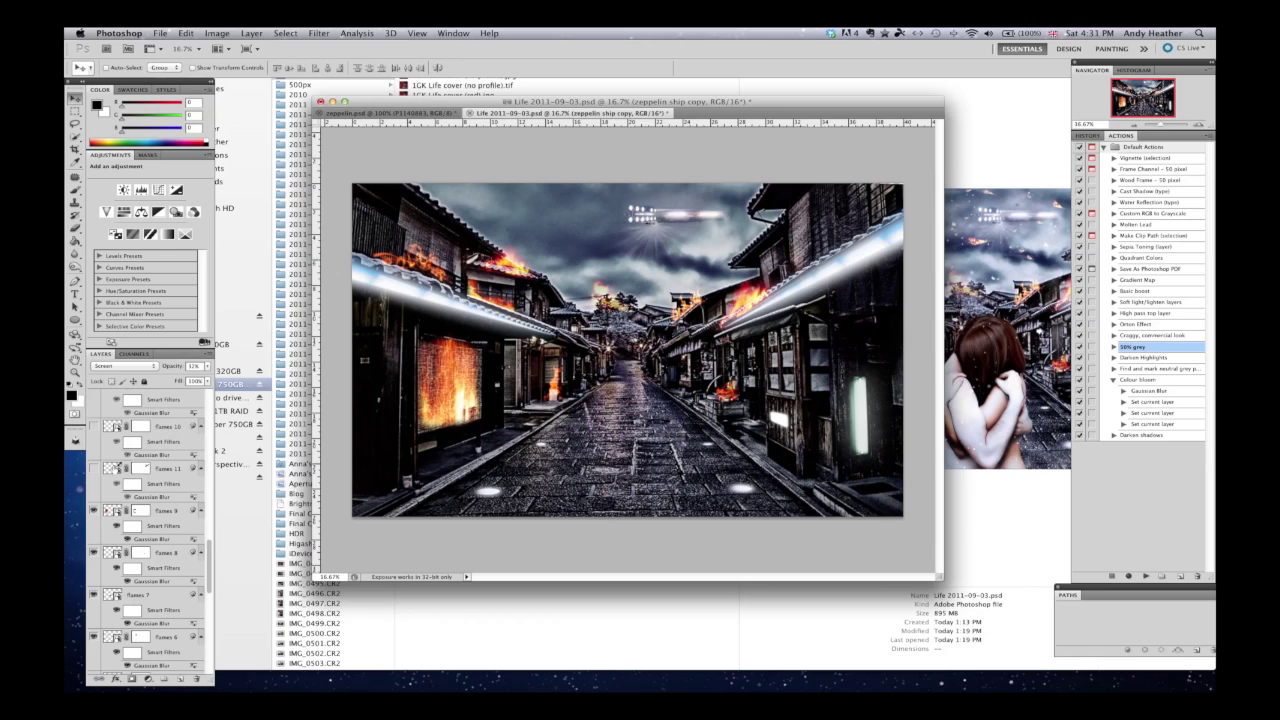
pyautogui.keyDown('alt'); pyautogui.click(93, 468); pyautogui.keyUp('alt')
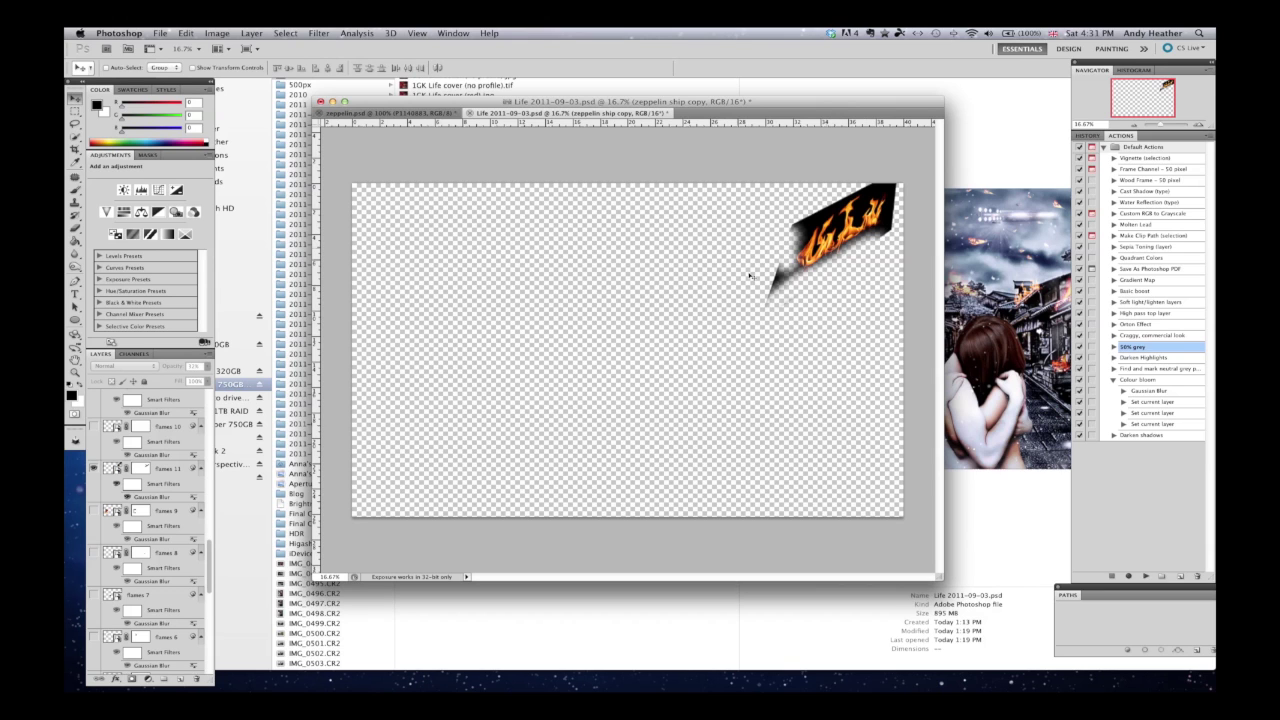
pyautogui.keyDown('alt'); pyautogui.click(93, 468); pyautogui.keyUp('alt')
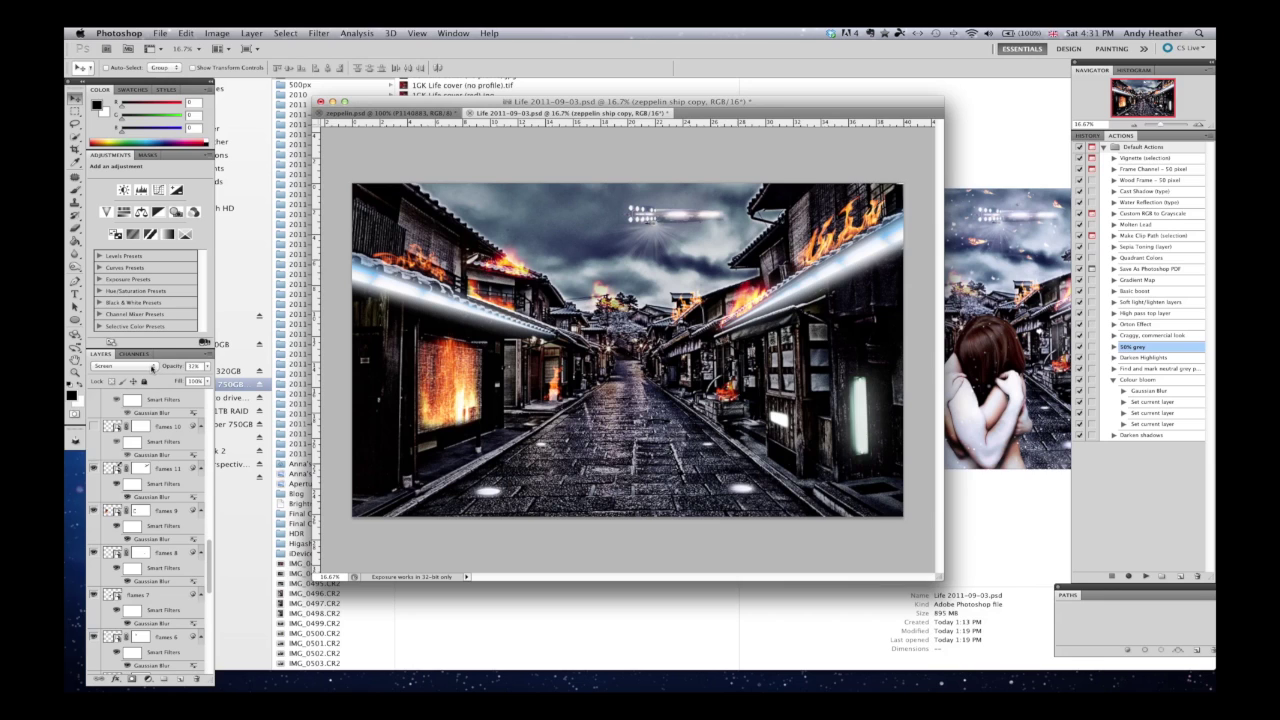
pyautogui.click(152, 368)
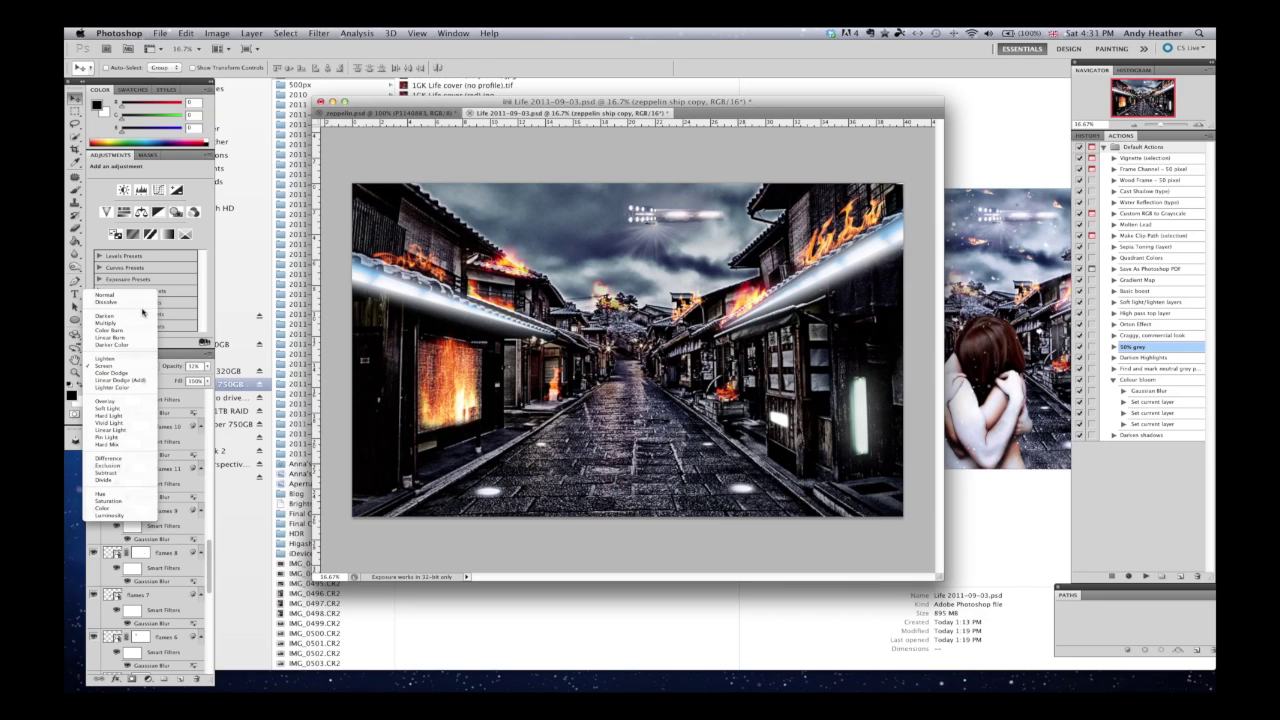
pyautogui.click(105, 295)
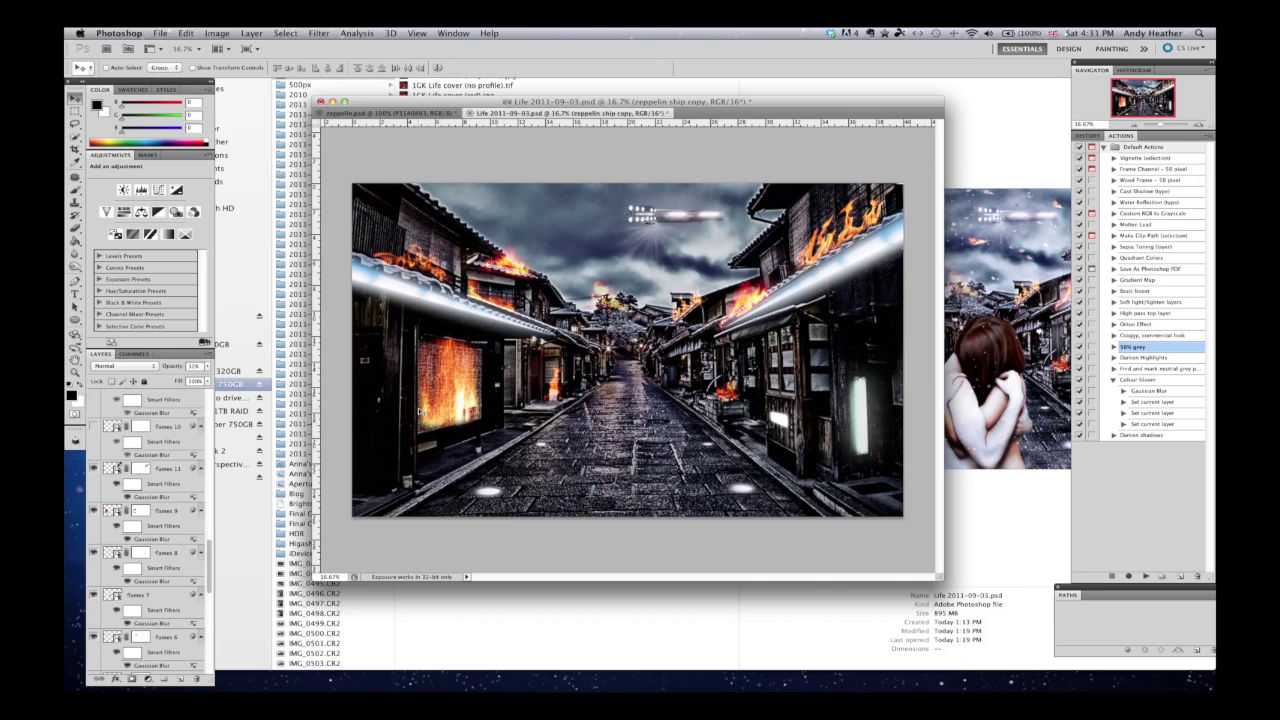
pyautogui.press('super+z')
# Step: Compare flames 11 in Normal blend mode, then set it back to Screen
pyautogui.click(168, 469)
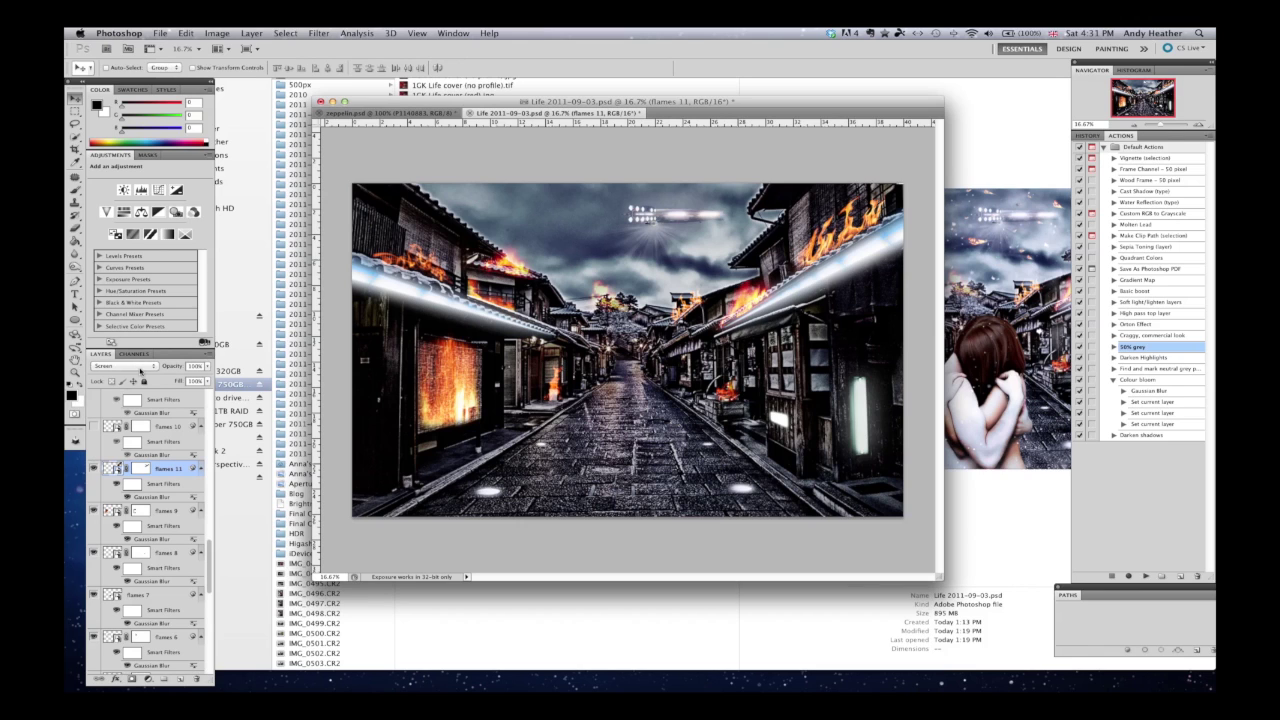
pyautogui.click(141, 367)
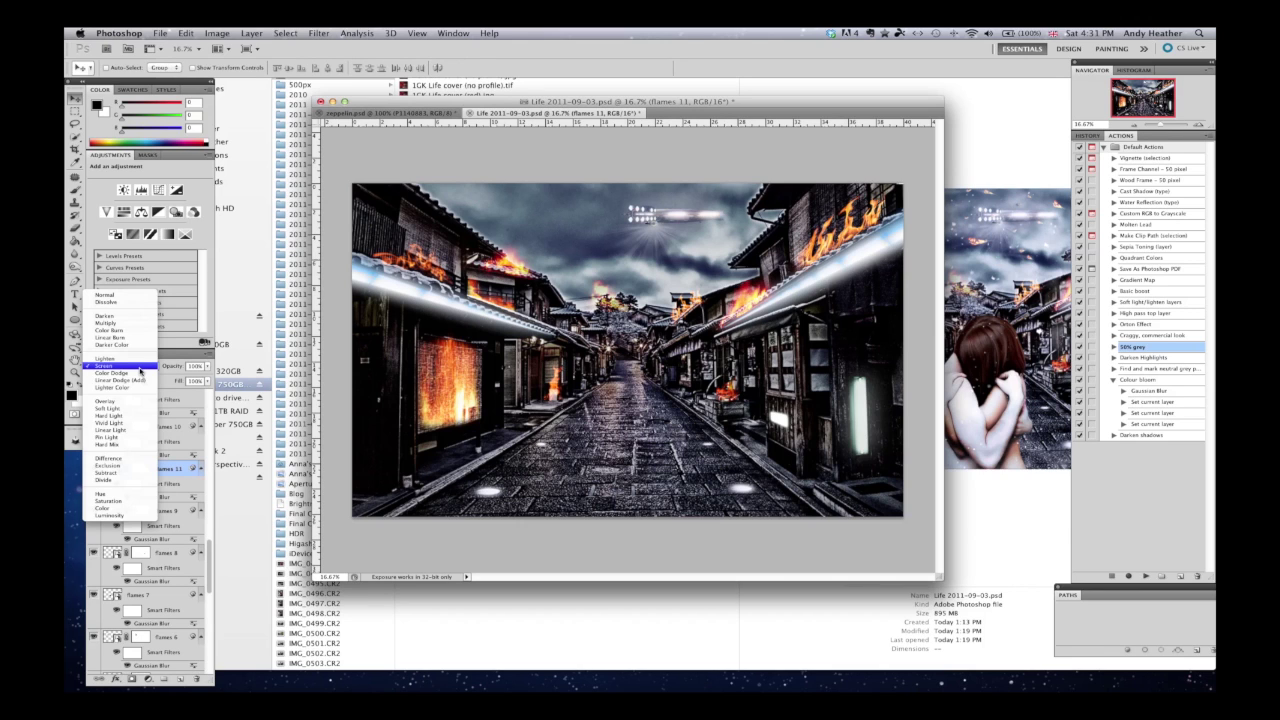
pyautogui.click(105, 295)
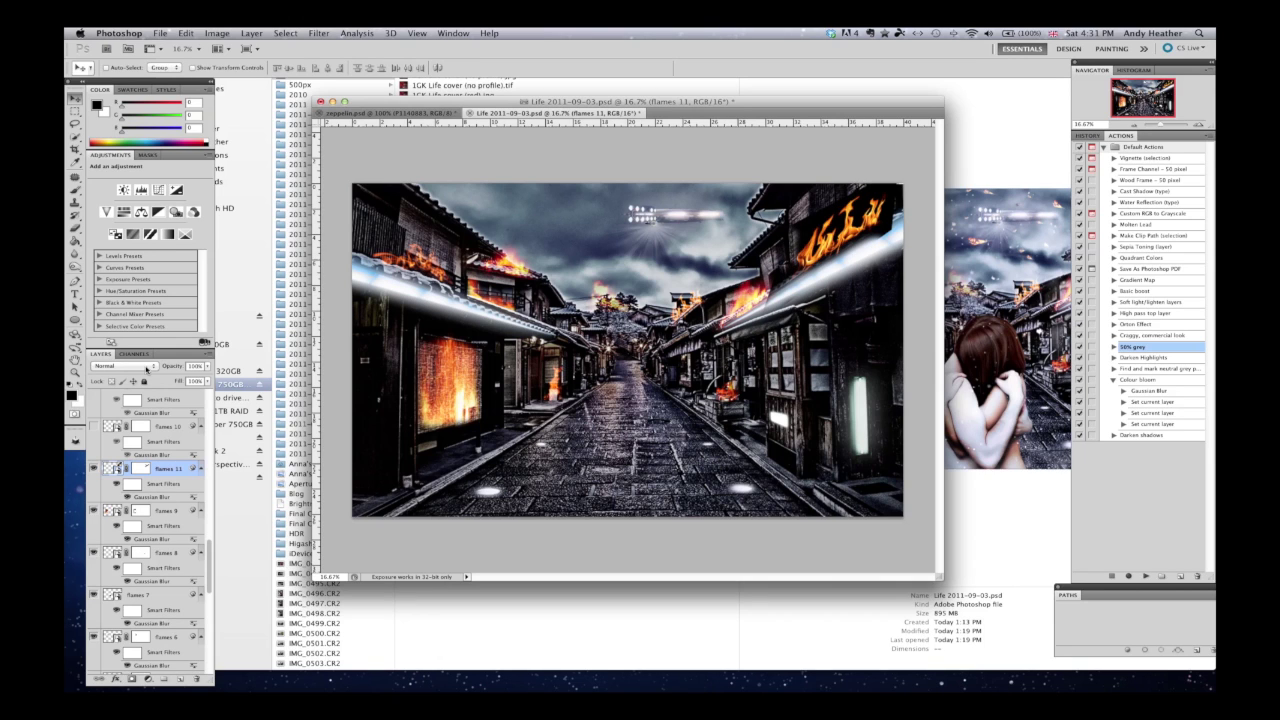
pyautogui.click(149, 370)
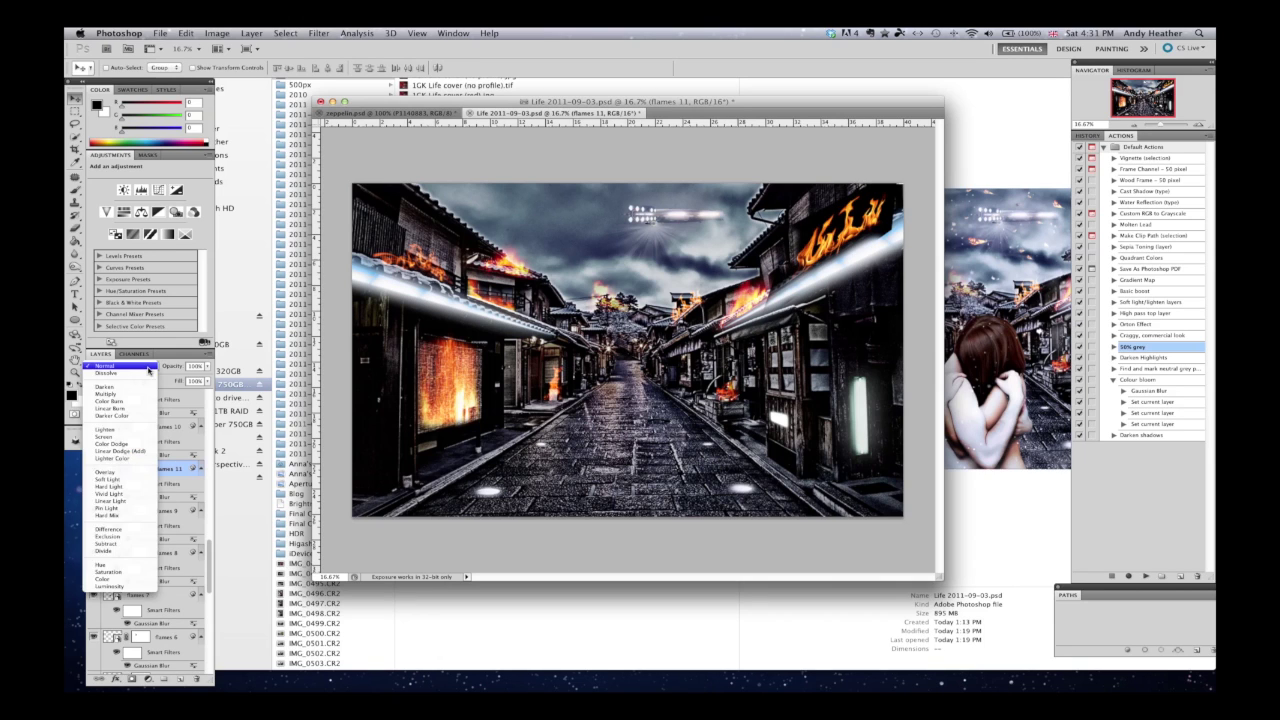
pyautogui.click(129, 437)
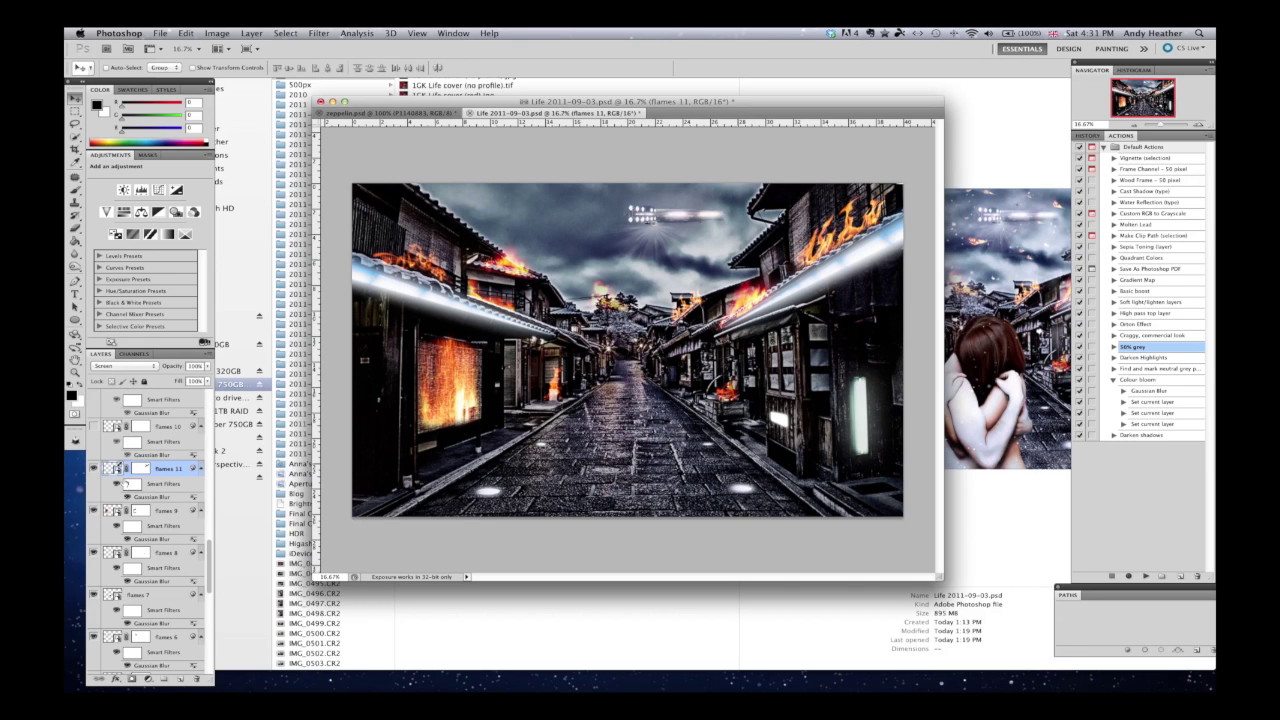
pyautogui.scroll(5, 141, 492)
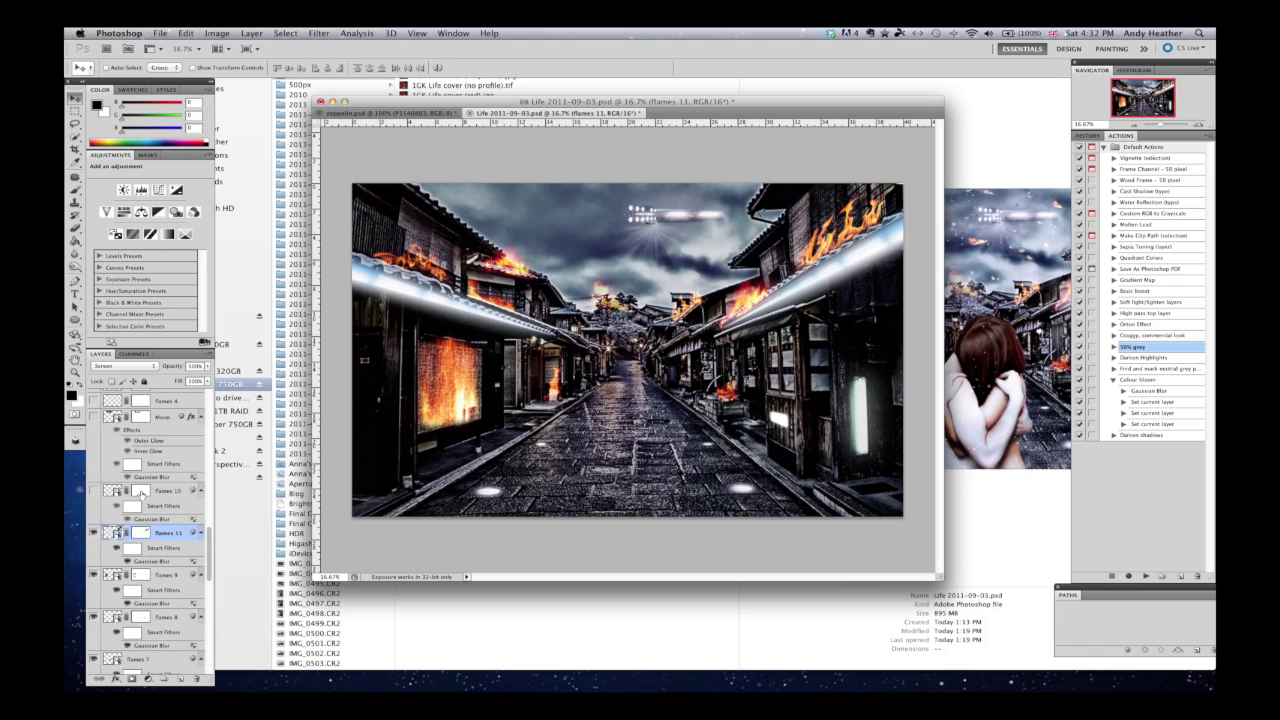
# Step: Show the flames 10 layer and the moon in the sky
pyautogui.scroll(3, 141, 492)
pyautogui.click(93, 523)
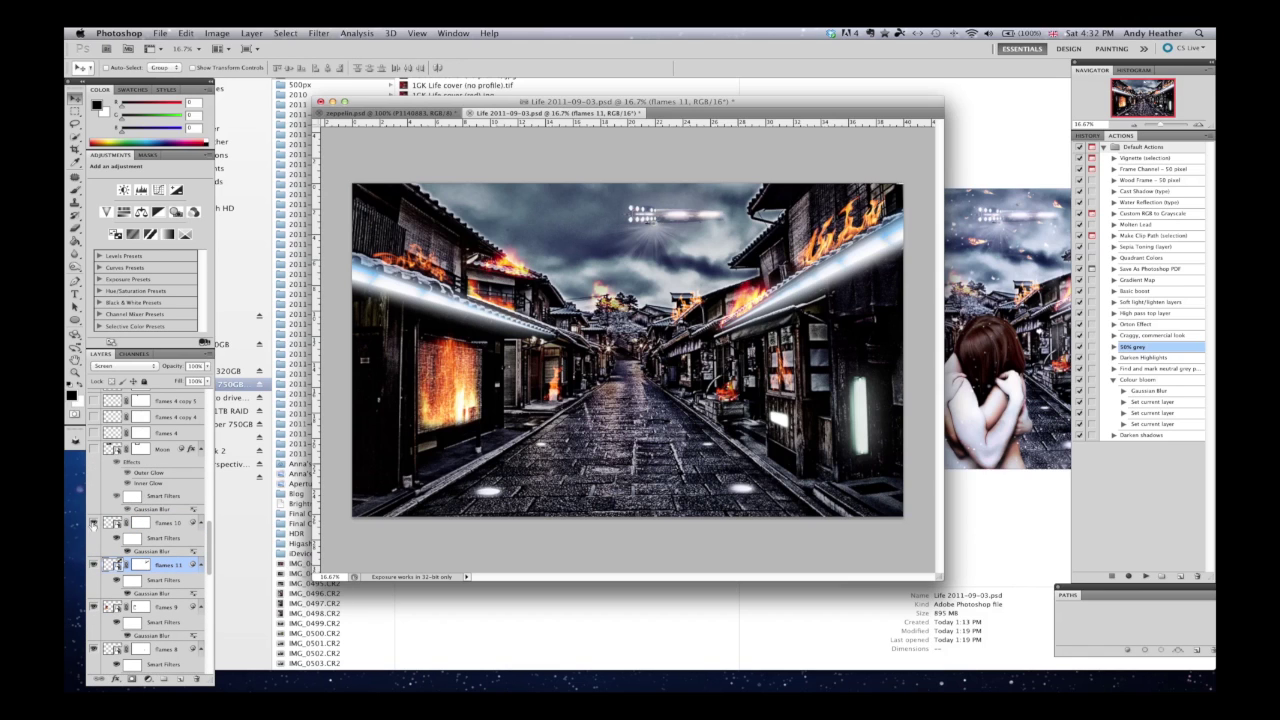
pyautogui.scroll(5, 116, 523)
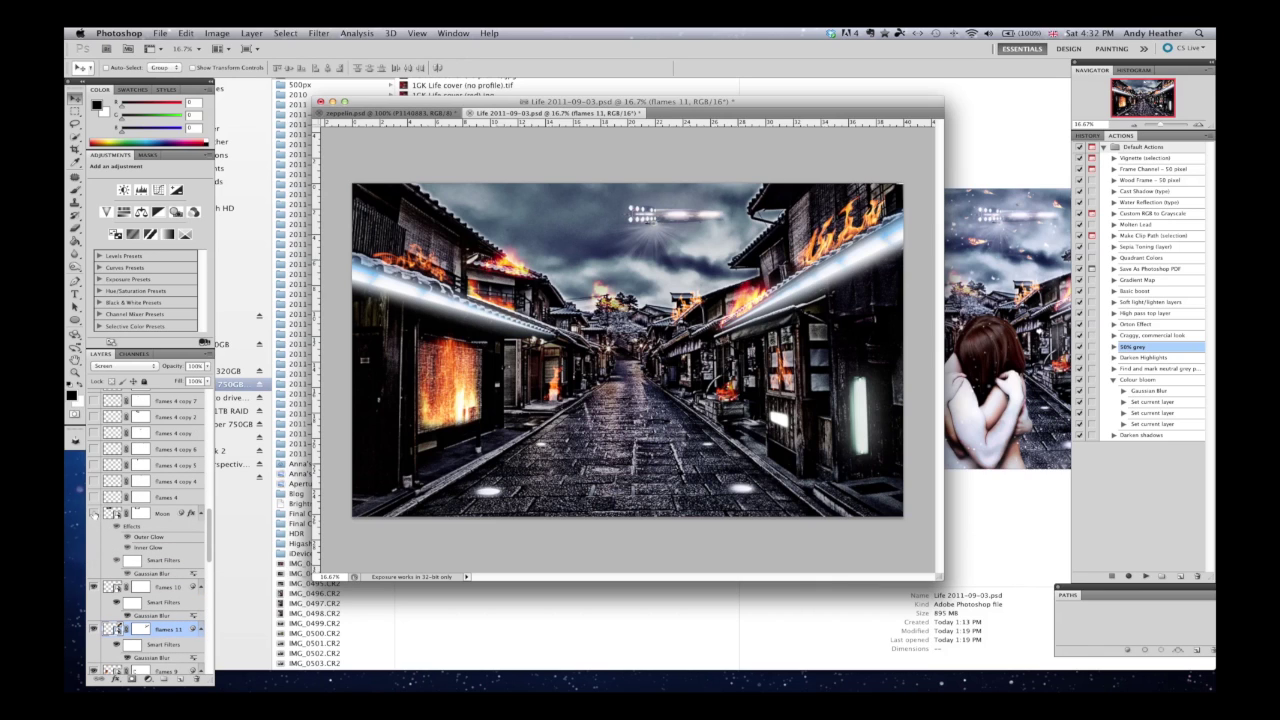
pyautogui.click(93, 514)
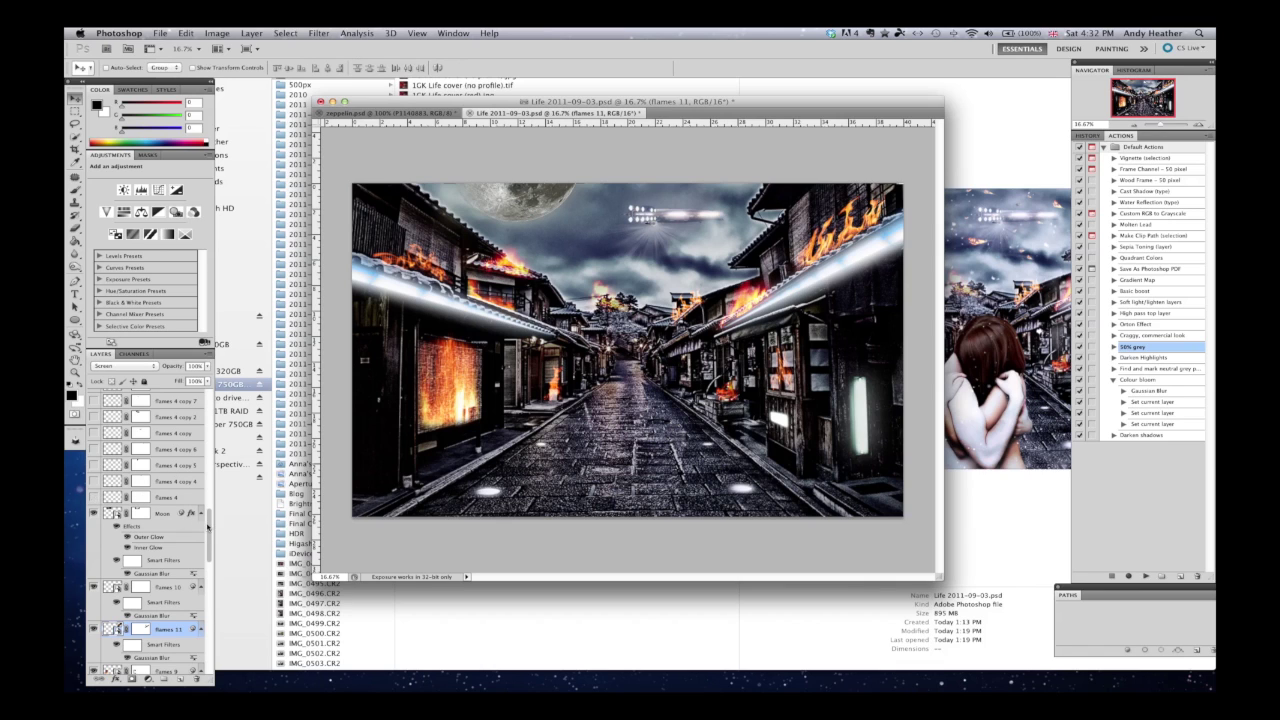
# Step: Turn on flames 4 and a run of flames 4 copy layers, then zoom to 25%
pyautogui.moveTo(209, 529); pyautogui.dragTo(208, 489)
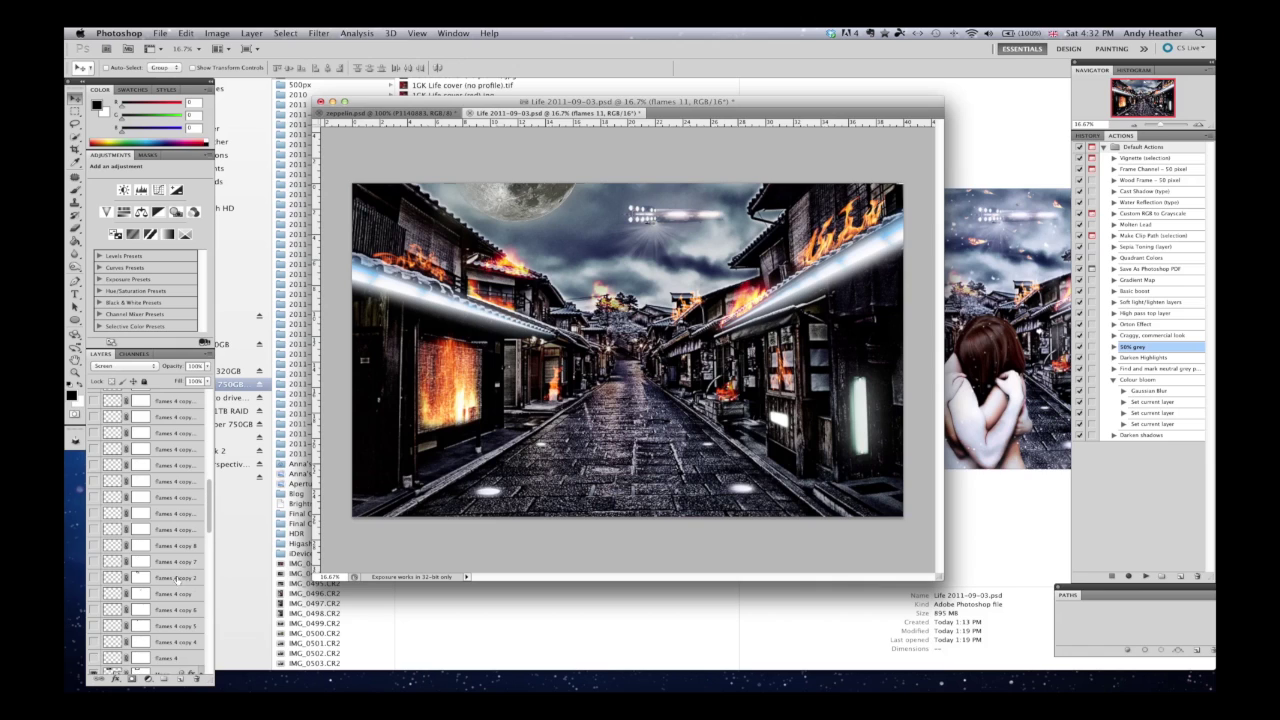
pyautogui.click(93, 658)
pyautogui.moveTo(93, 642); pyautogui.dragTo(93, 516)
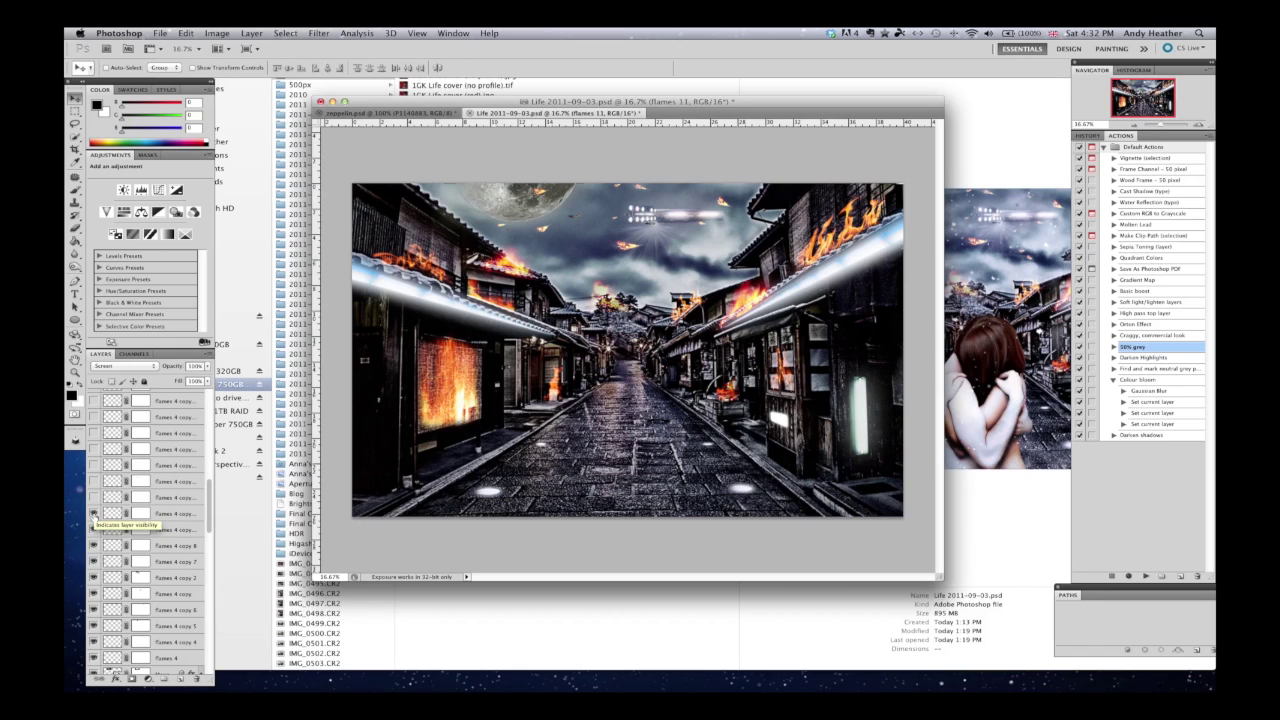
pyautogui.click(93, 498)
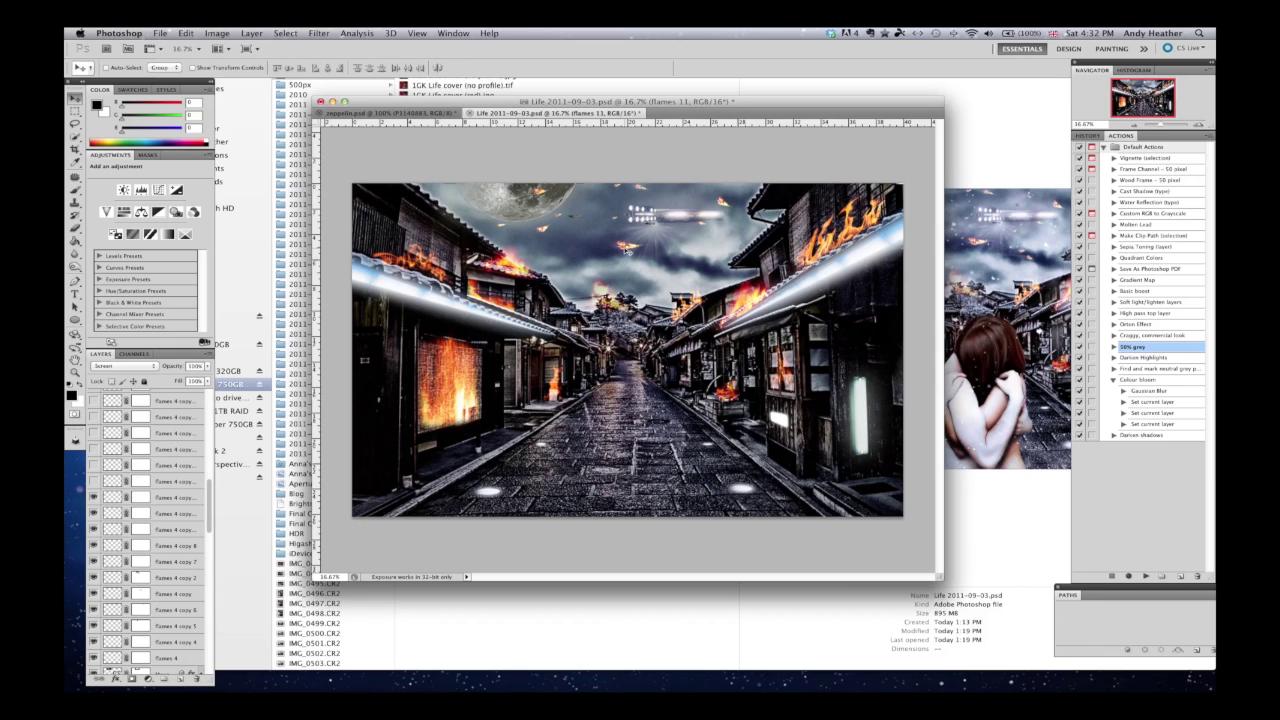
pyautogui.press('super+plus')
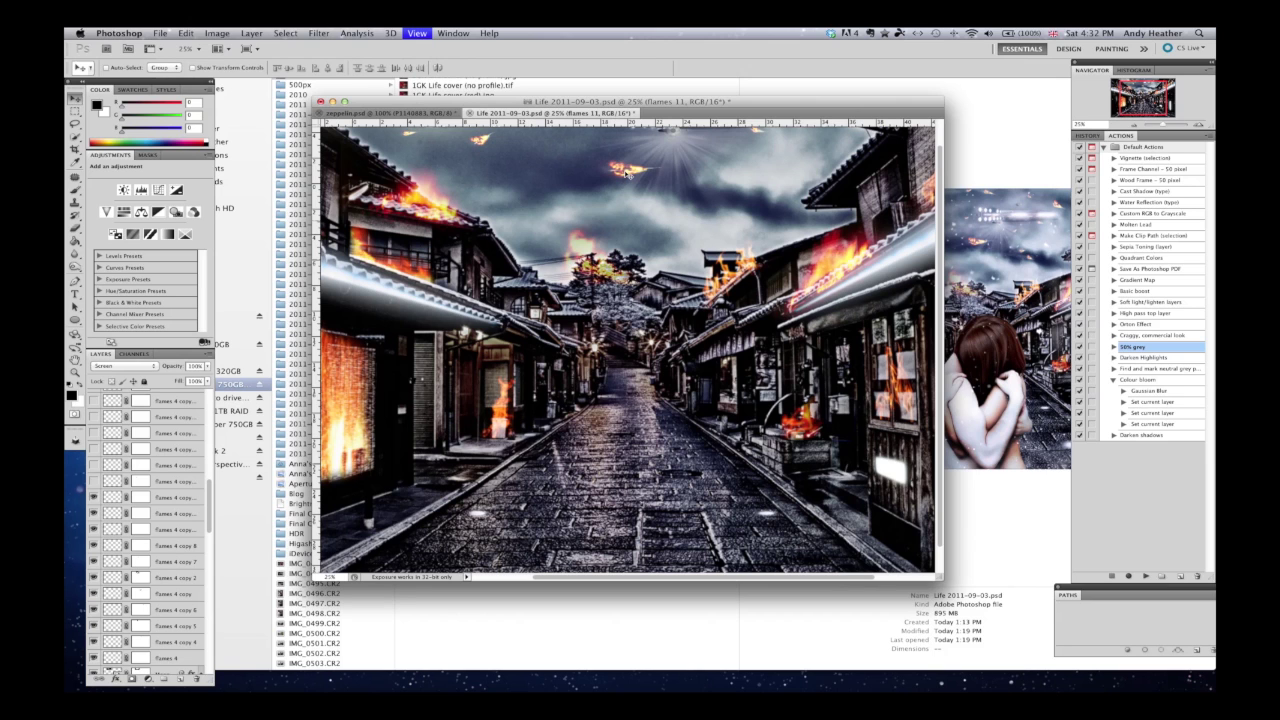
# Step: Zoom to 33.3%, pan to the moon, and try flames 4 copy 17 in Normal before restoring Lighten
pyautogui.press('super+equal')
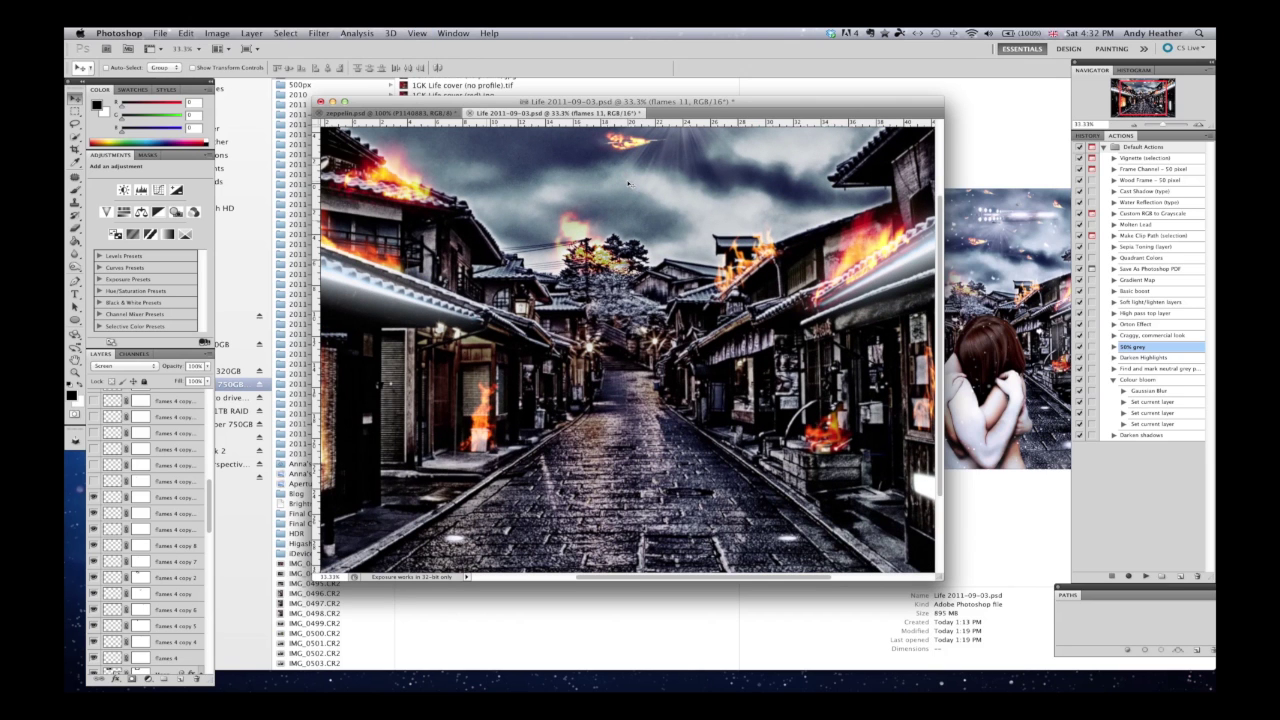
pyautogui.moveTo(629, 181); pyautogui.dragTo(643, 291)
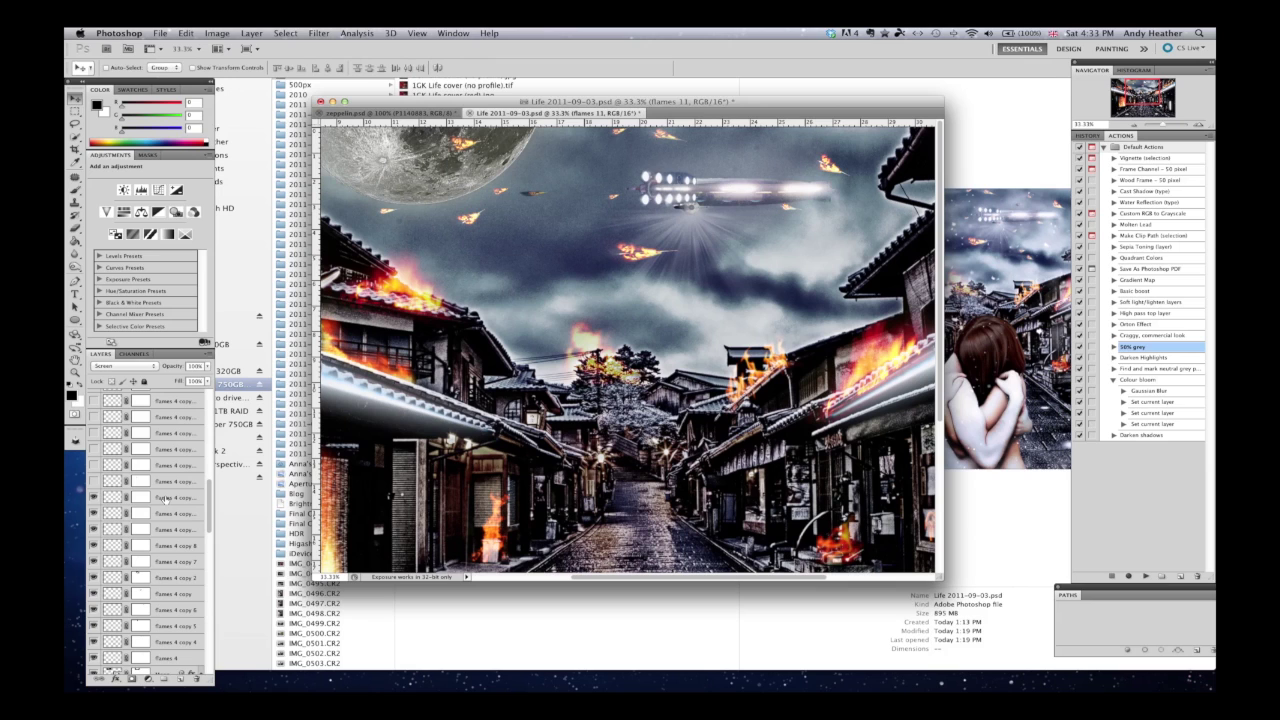
pyautogui.click(162, 498)
pyautogui.click(155, 367)
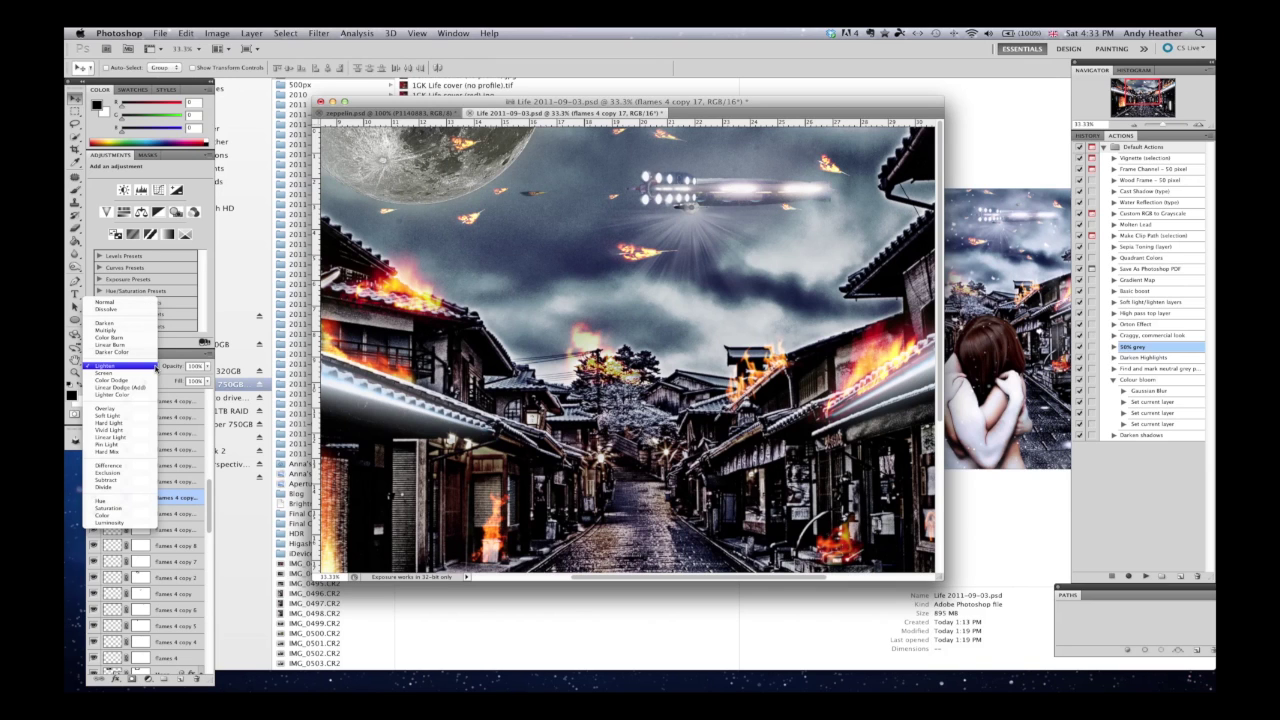
pyautogui.click(136, 304)
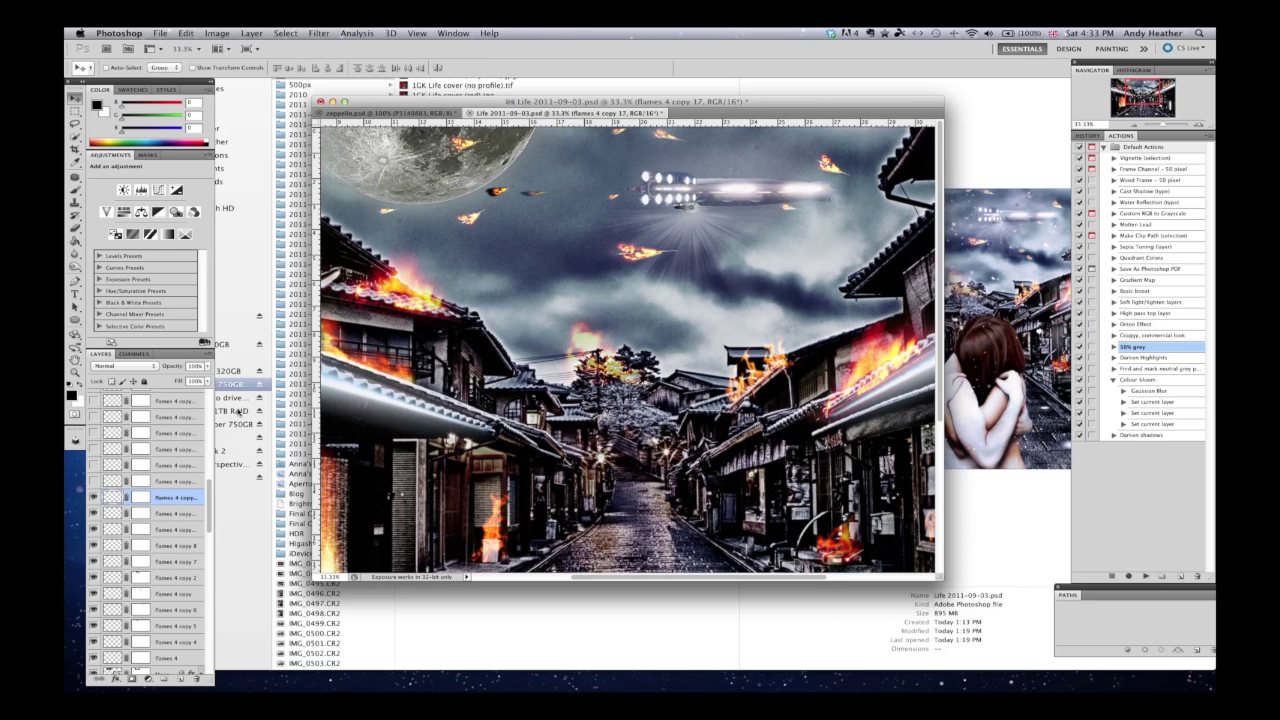
pyautogui.click(153, 368)
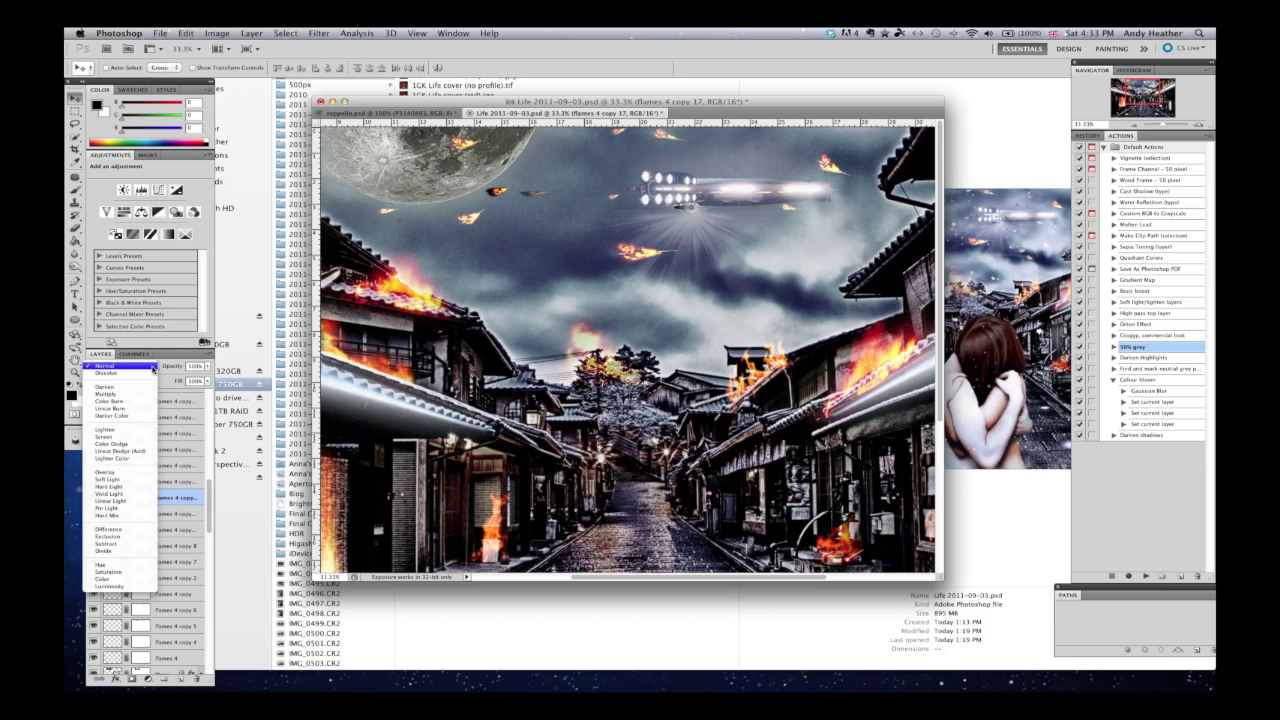
pyautogui.click(126, 432)
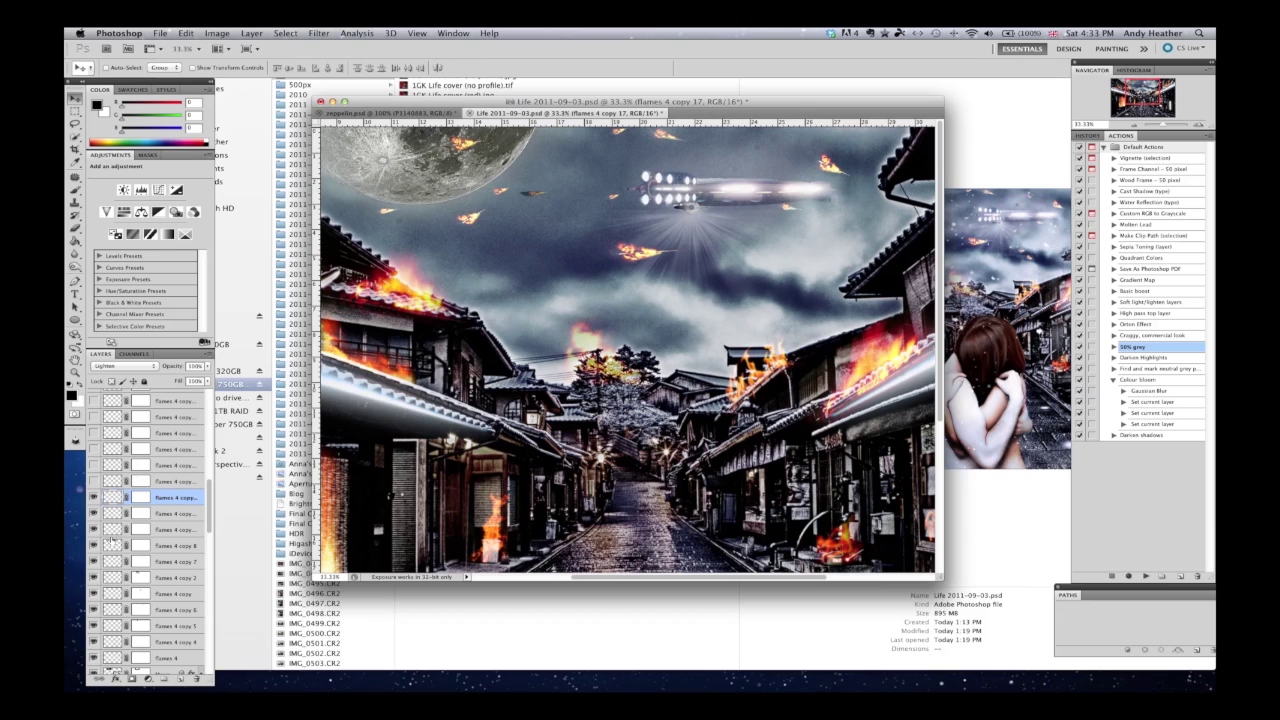
# Step: Switch on the remaining hidden flames copy layers to fill the sky with flaming arrows
pyautogui.click(94, 481)
pyautogui.click(94, 466)
pyautogui.click(94, 450)
pyautogui.click(94, 434)
pyautogui.click(94, 418)
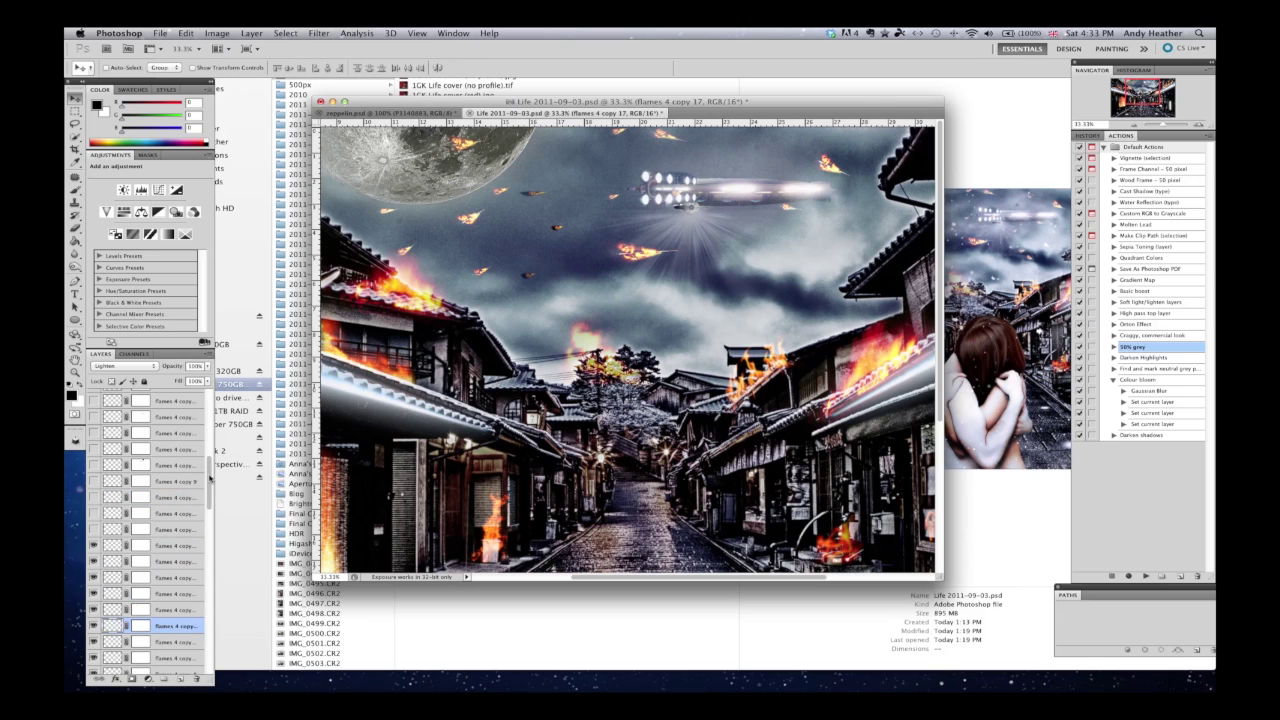
pyautogui.scroll(4, 110, 560)
pyautogui.click(94, 594)
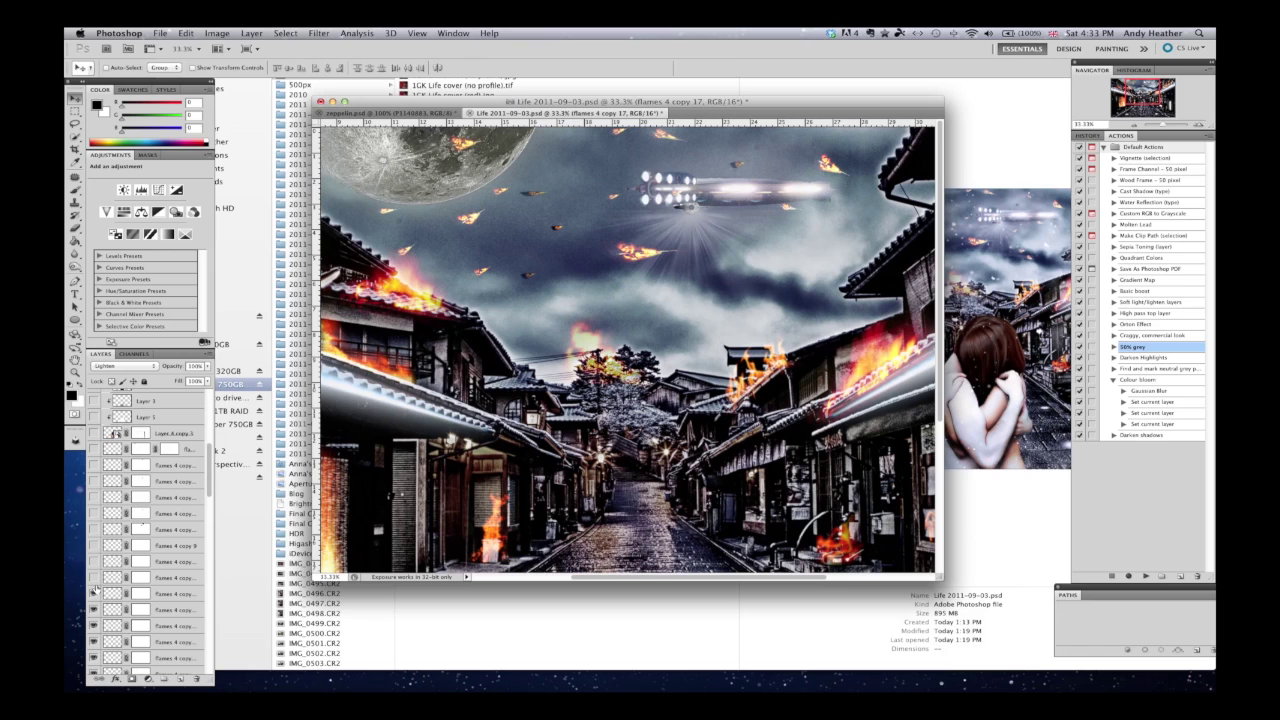
pyautogui.moveTo(93, 575); pyautogui.dragTo(93, 466)
# Step: Show the Layer 4 copy 5 couple, zoom to 16.7%, and move and enlarge the document window
pyautogui.scroll(5, 207, 483)
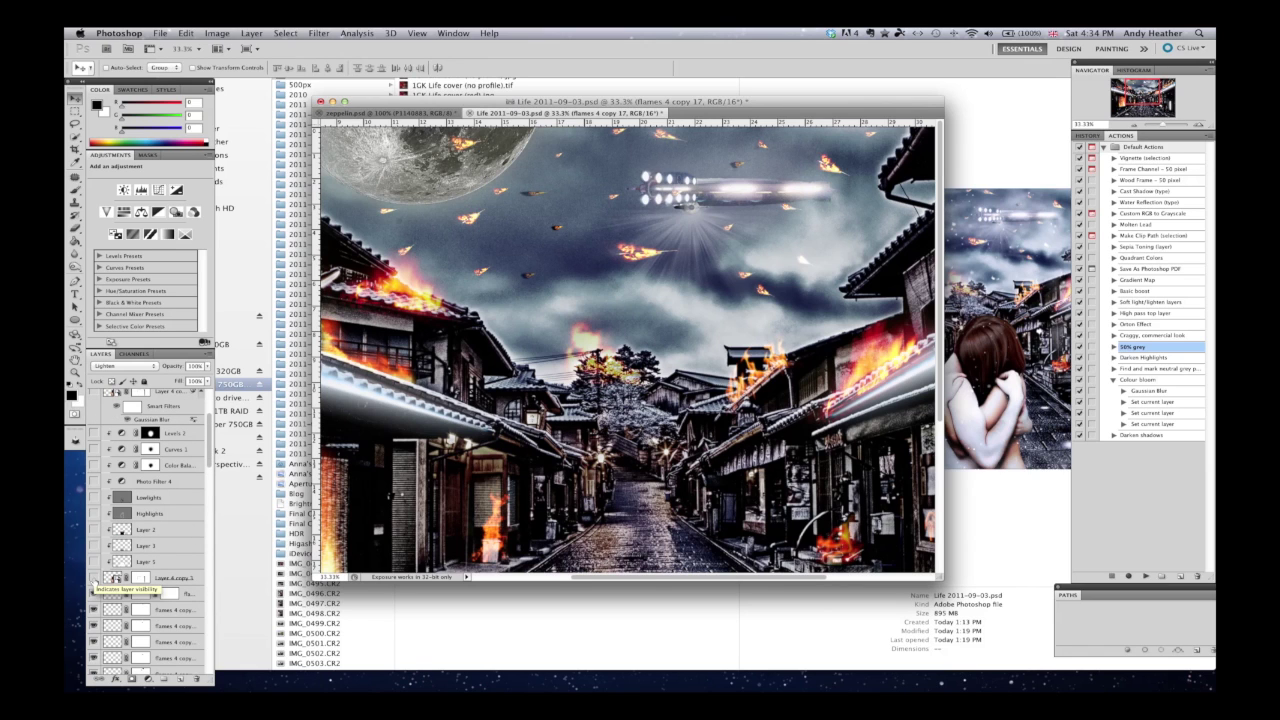
pyautogui.click(94, 579)
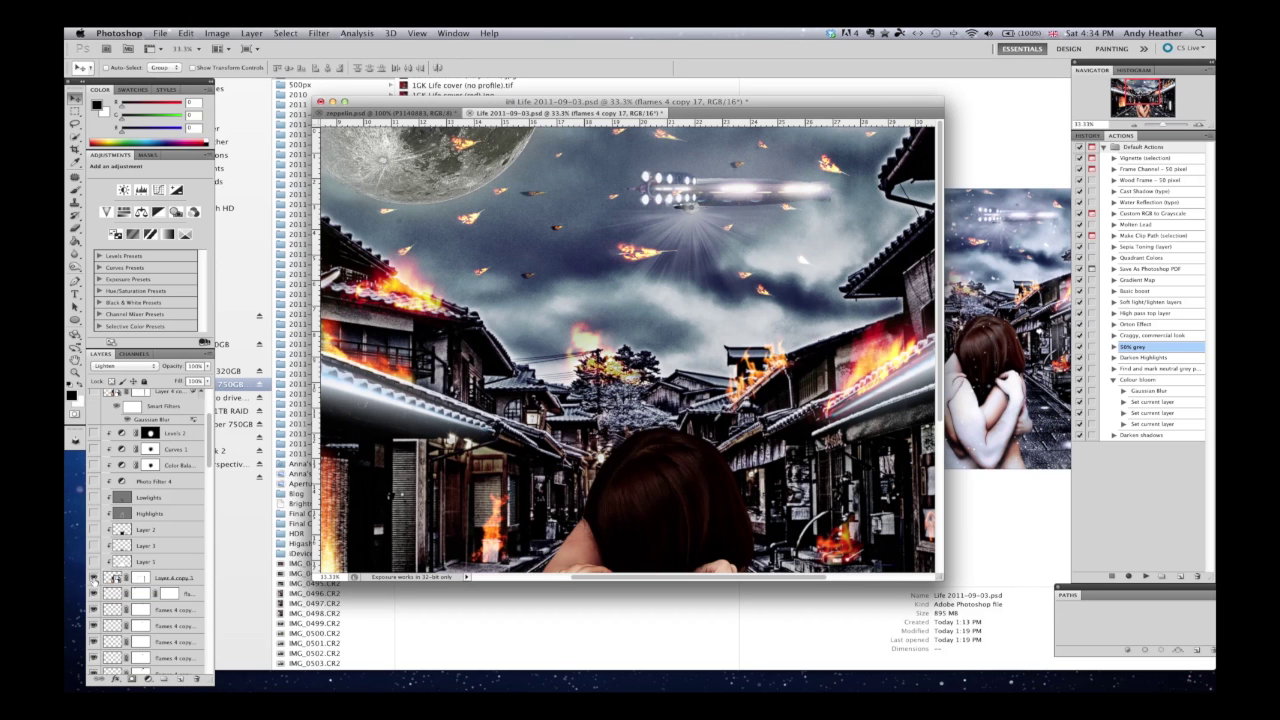
pyautogui.press('super+minus')
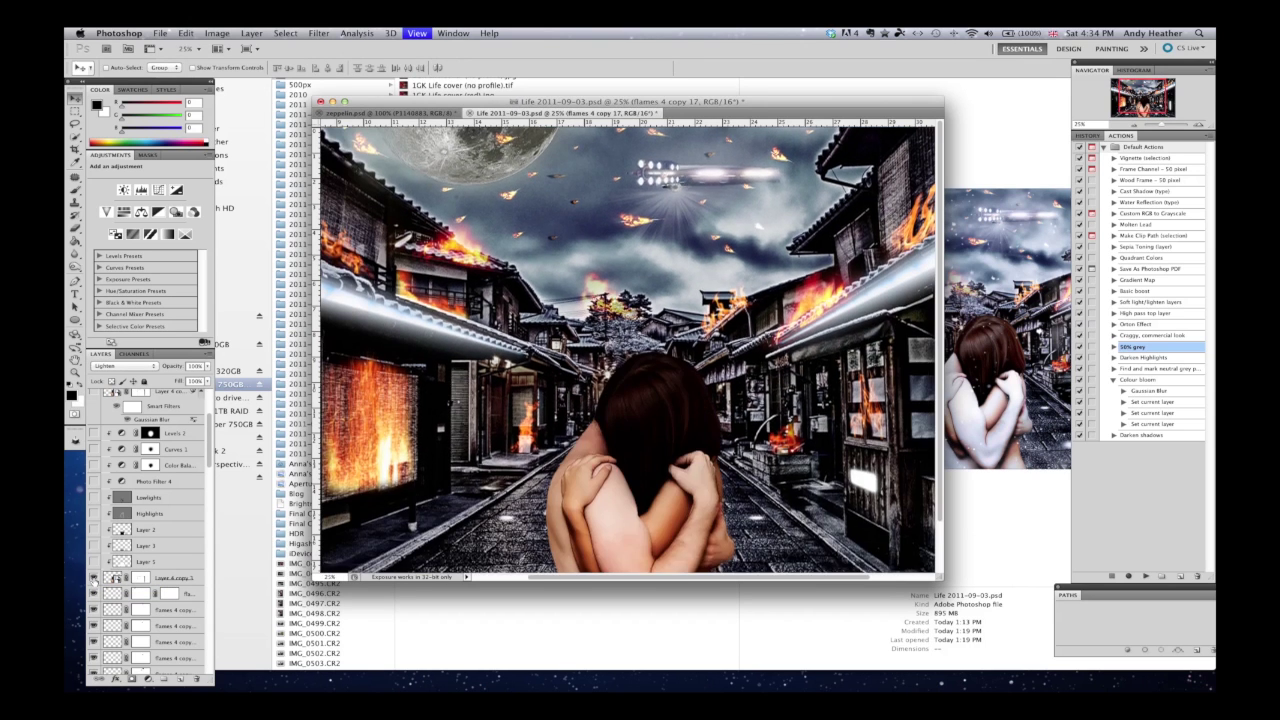
pyautogui.press('super+minus')
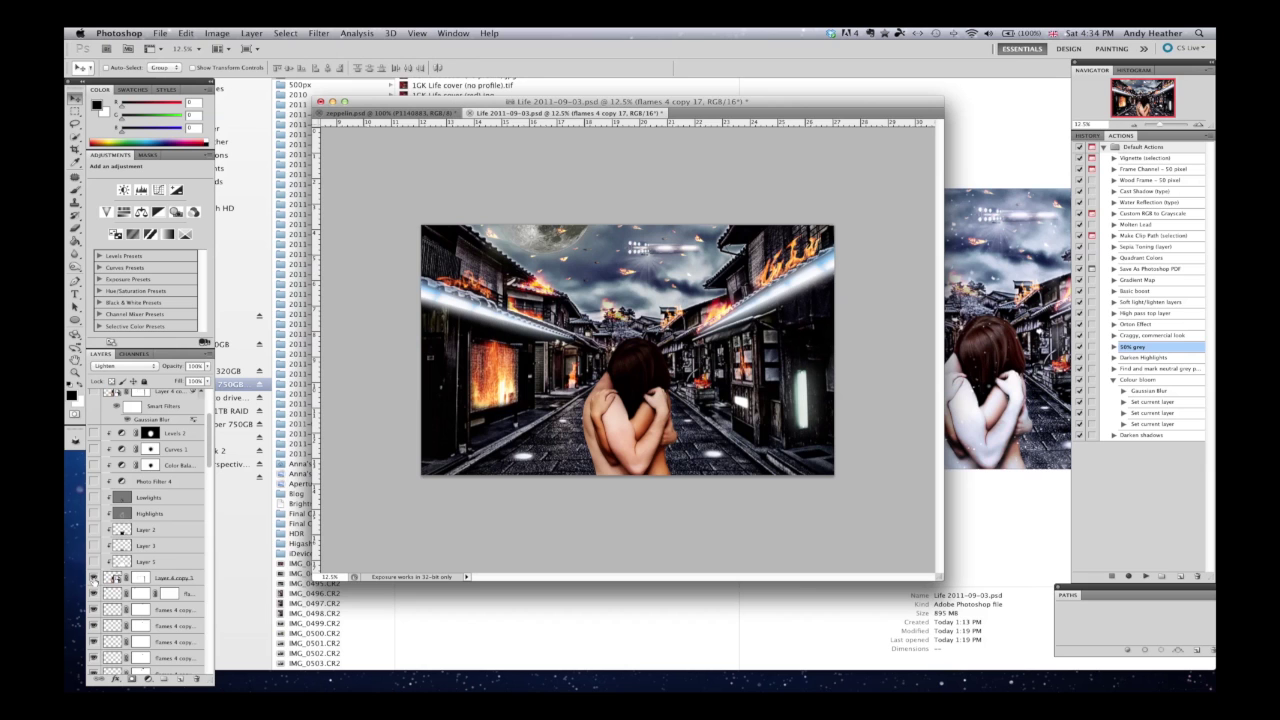
pyautogui.press('super+plus')
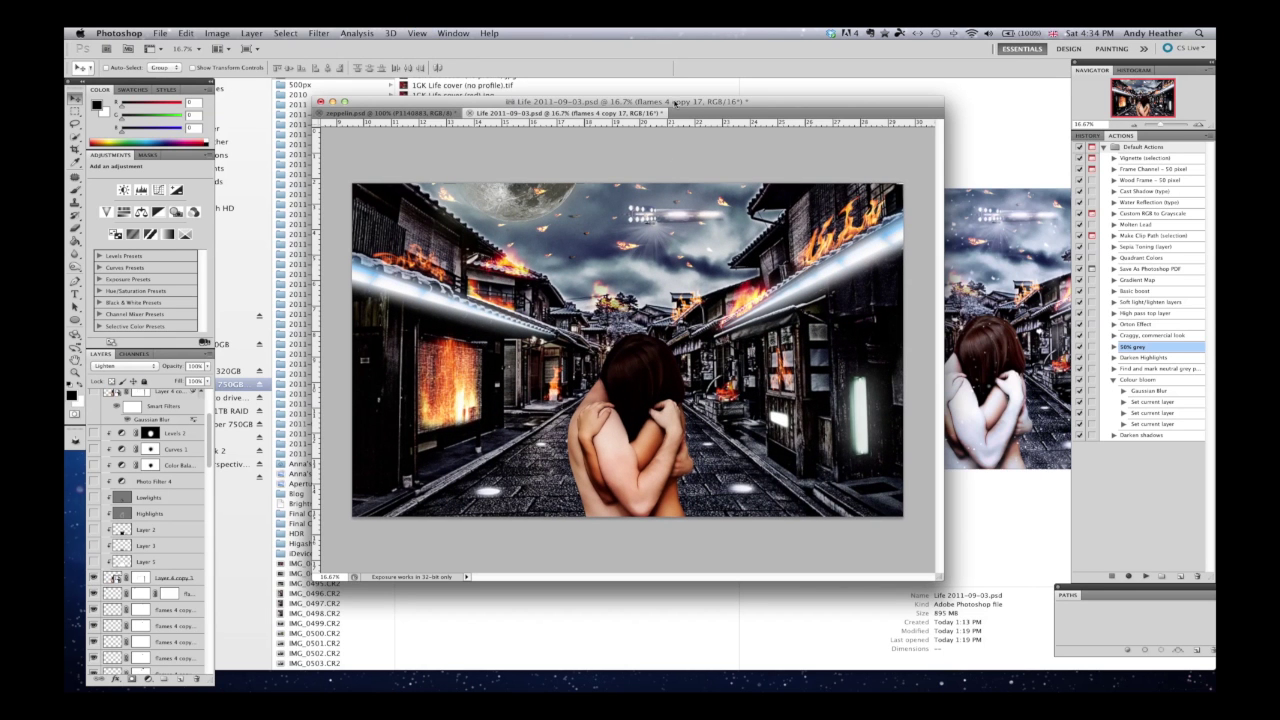
pyautogui.moveTo(675, 103); pyautogui.dragTo(577, 85)
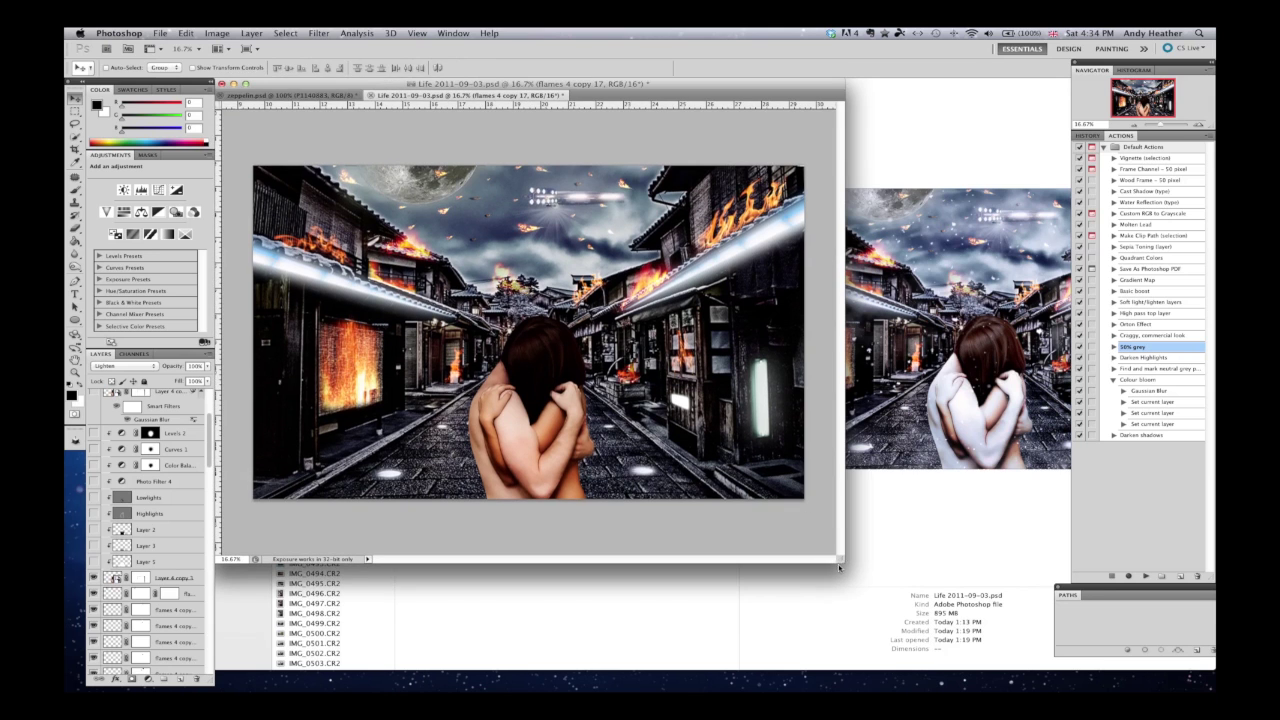
pyautogui.moveTo(840, 566); pyautogui.dragTo(1033, 679)
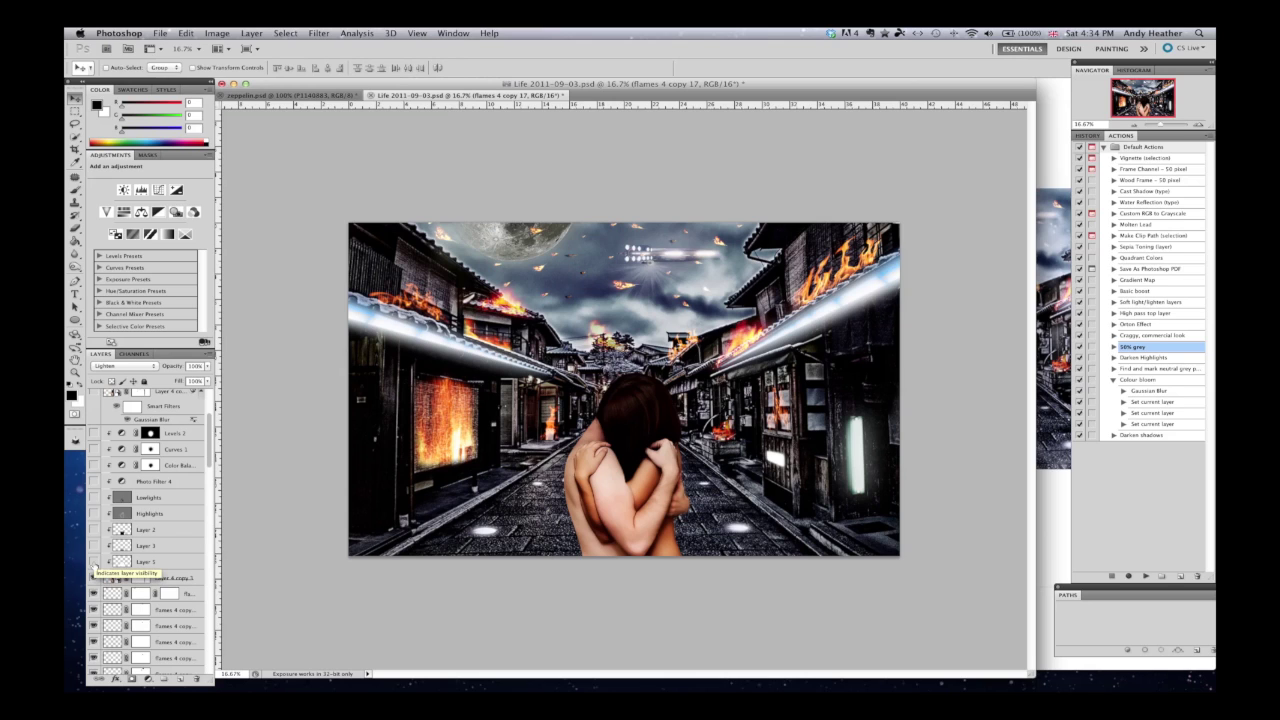
# Step: Compare Layer 1 off and on, then switch on Layer 3's shading and toggle Layer 2
pyautogui.click(94, 562)
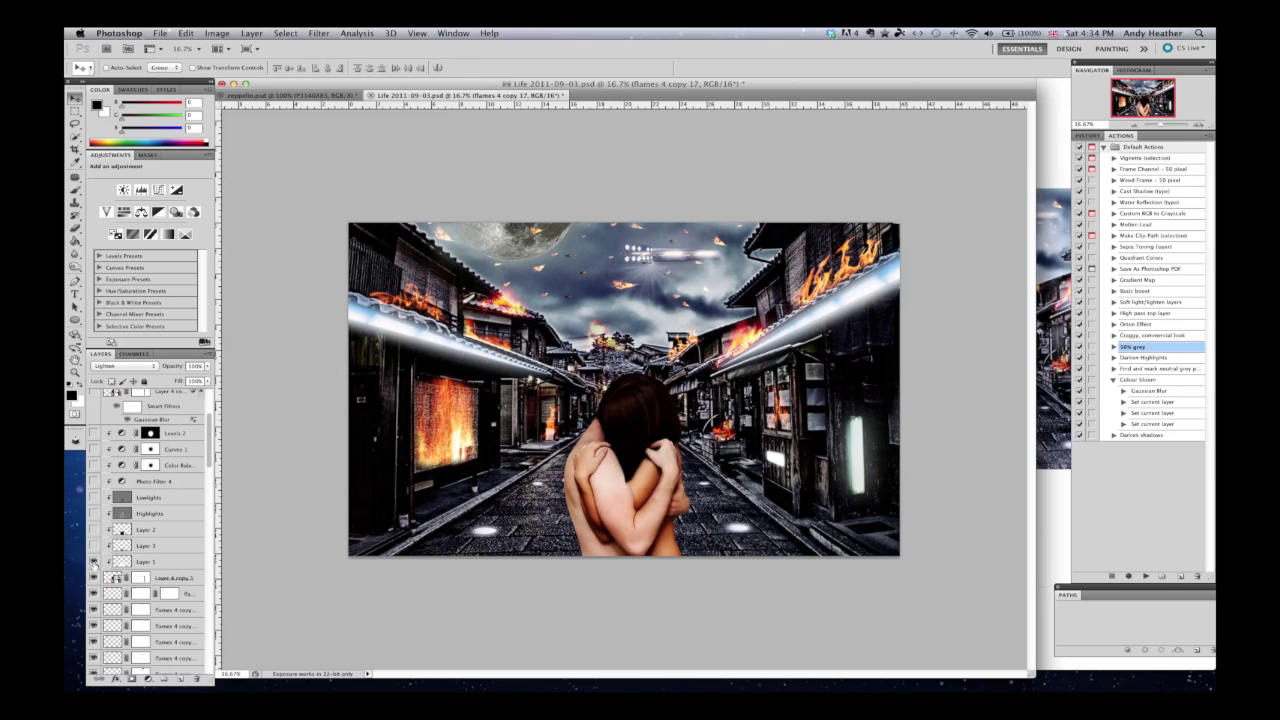
pyautogui.click(94, 562)
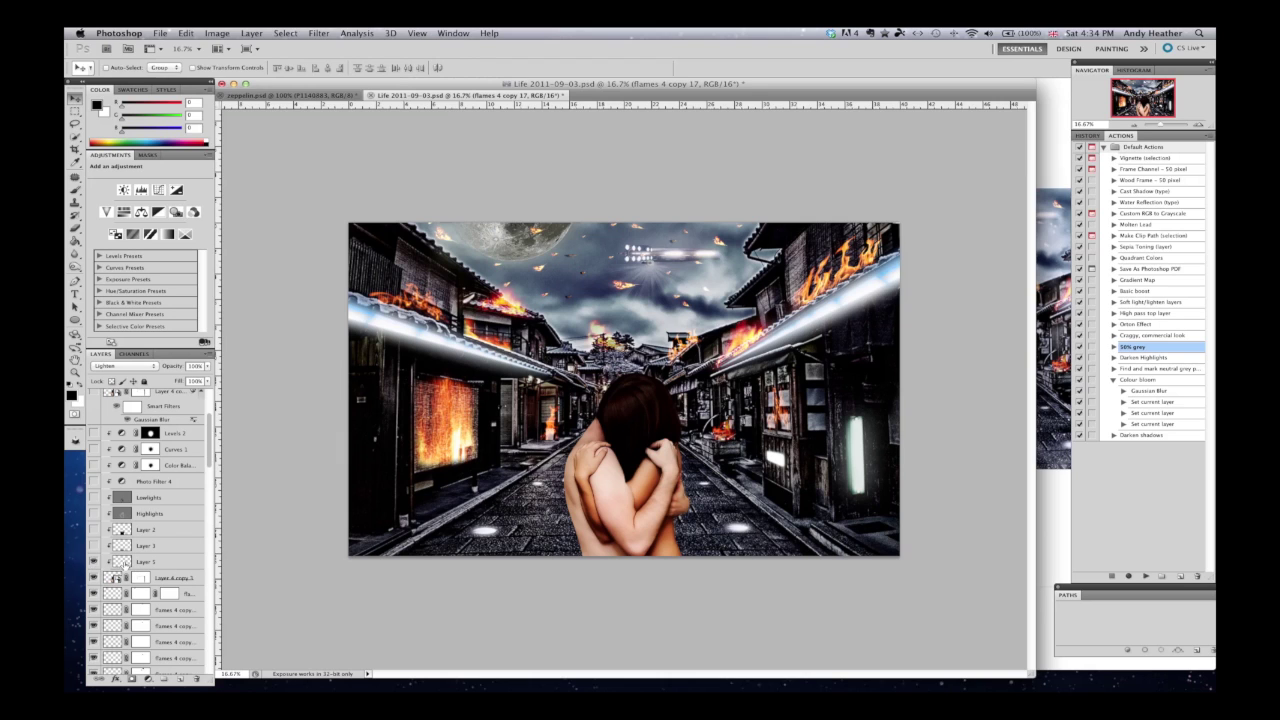
pyautogui.click(142, 562)
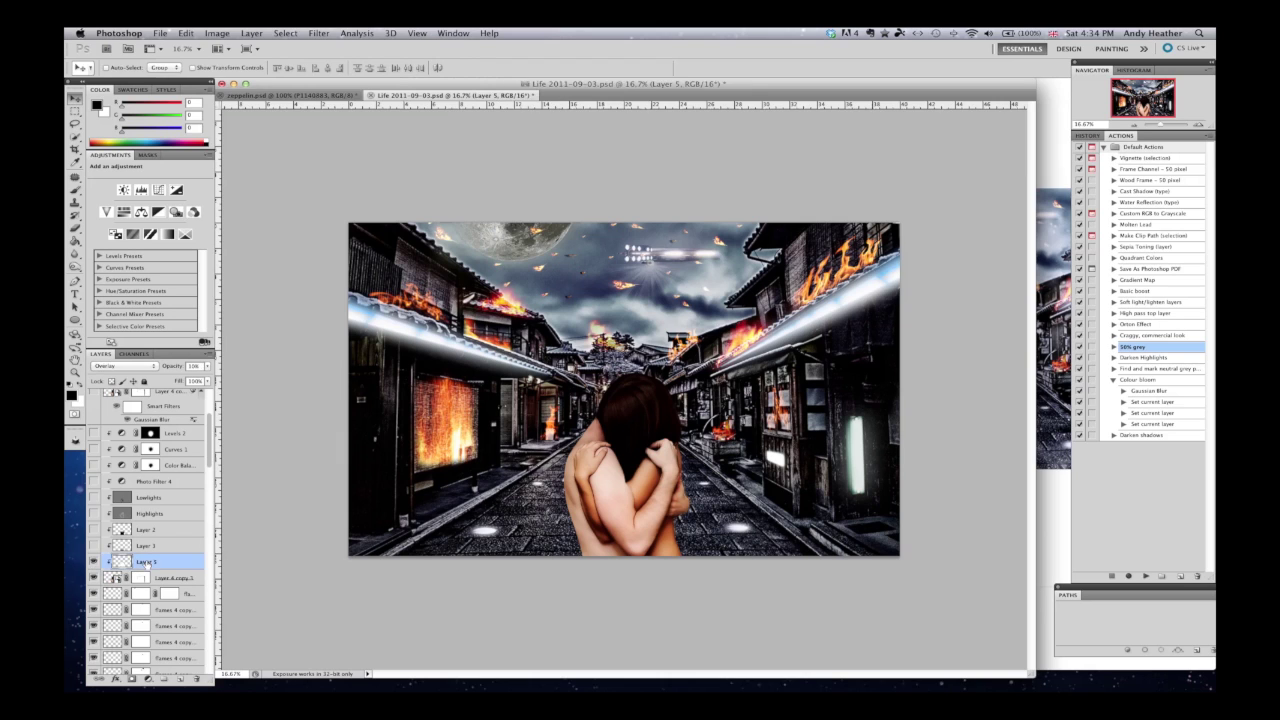
pyautogui.click(93, 545)
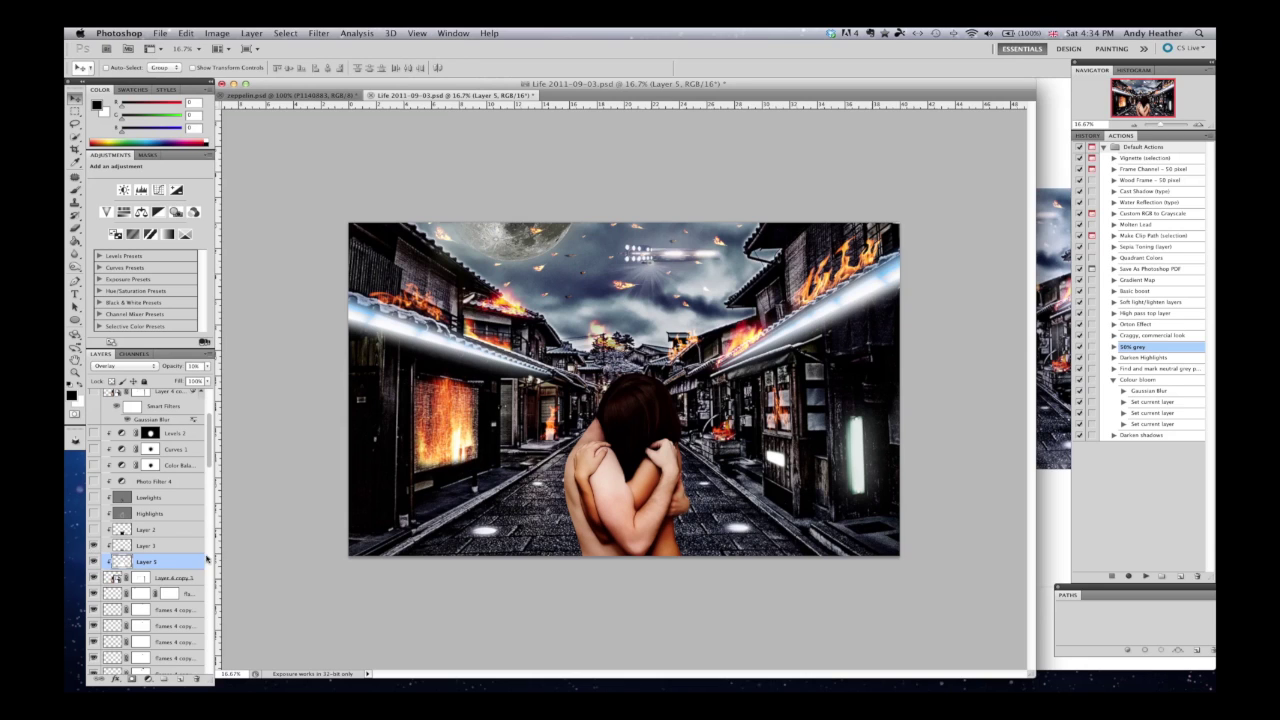
pyautogui.click(155, 547)
pyautogui.click(93, 530)
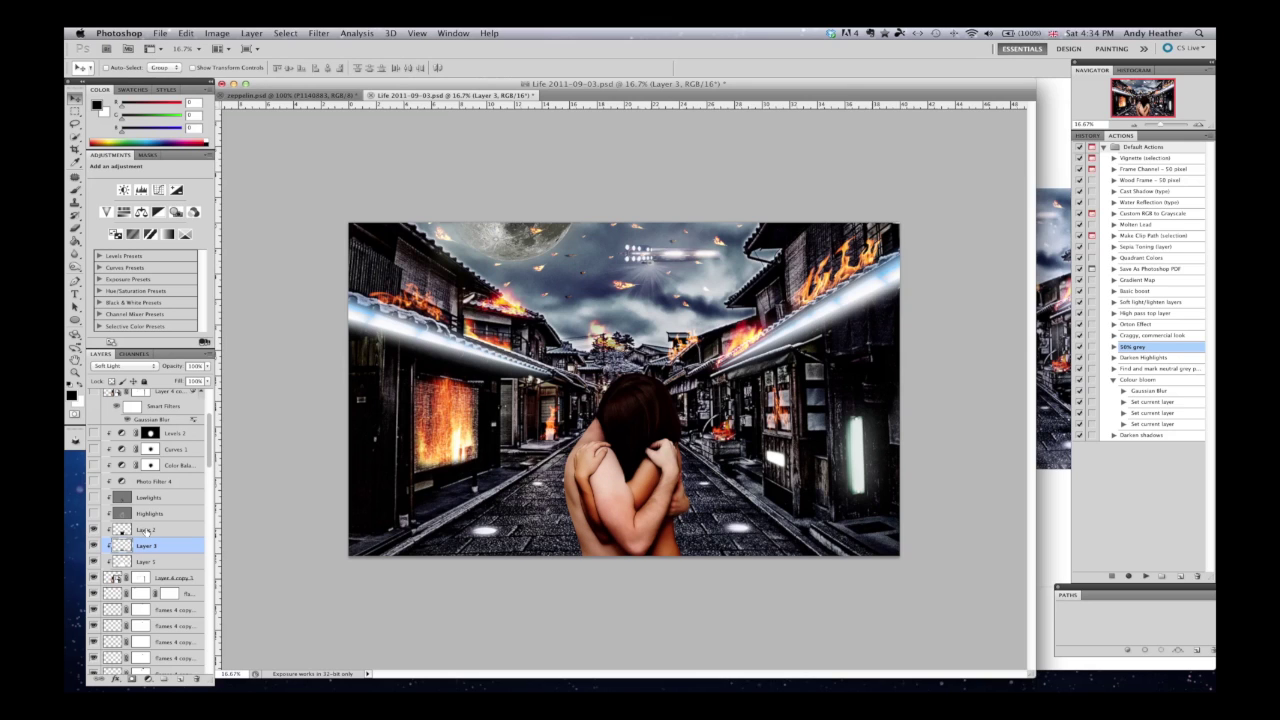
# Step: Turn on the Highlights layer, compare it on and off, and raise its opacity to about 63%
pyautogui.click(130, 531)
pyautogui.click(93, 514)
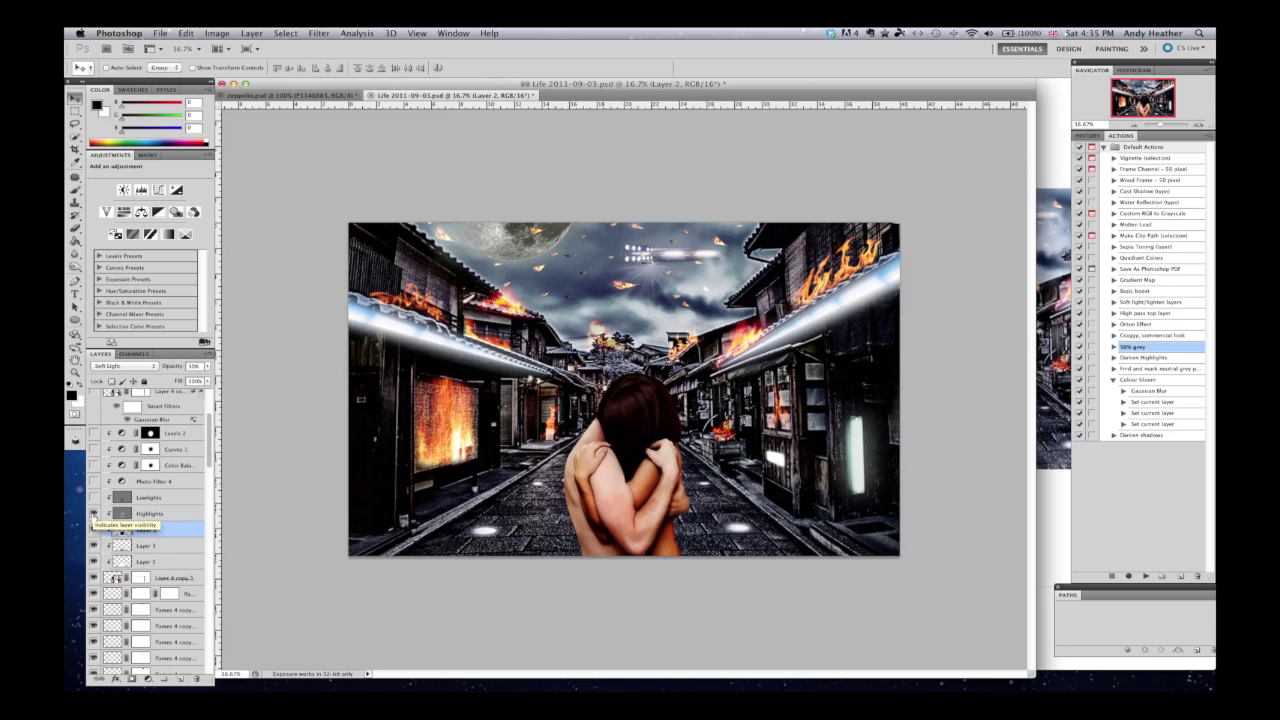
pyautogui.click(146, 513)
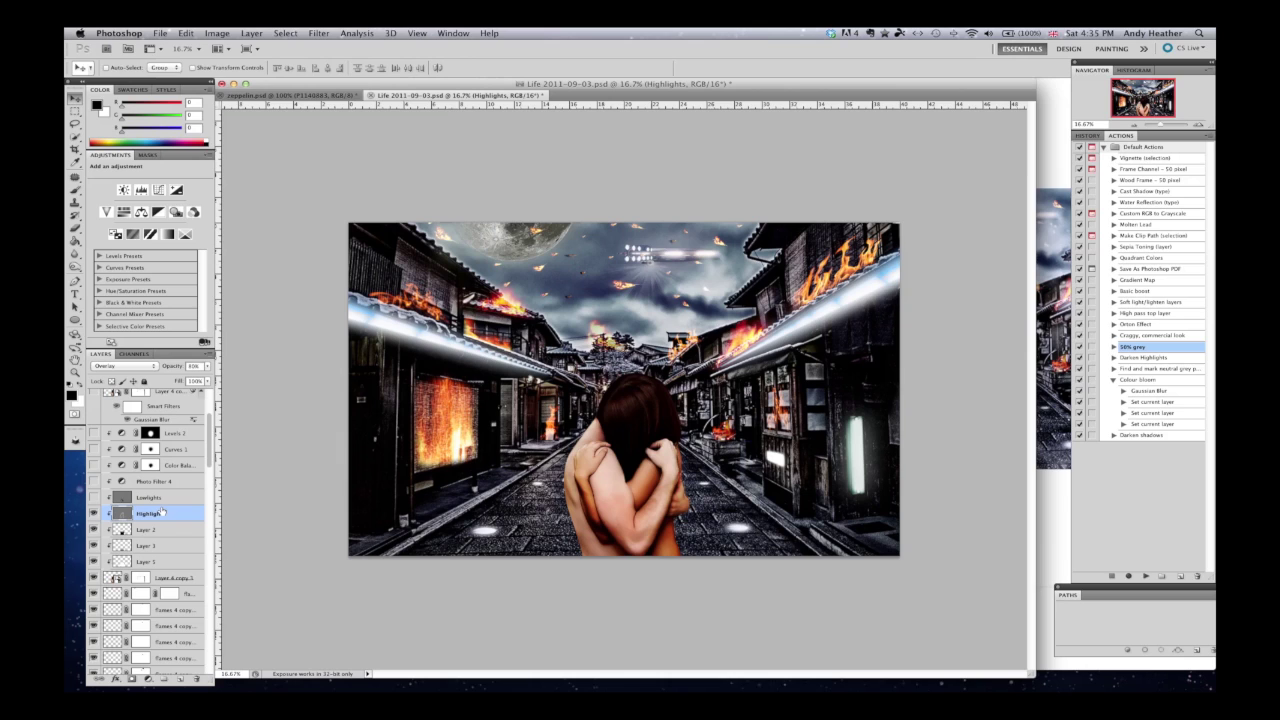
pyautogui.click(93, 513)
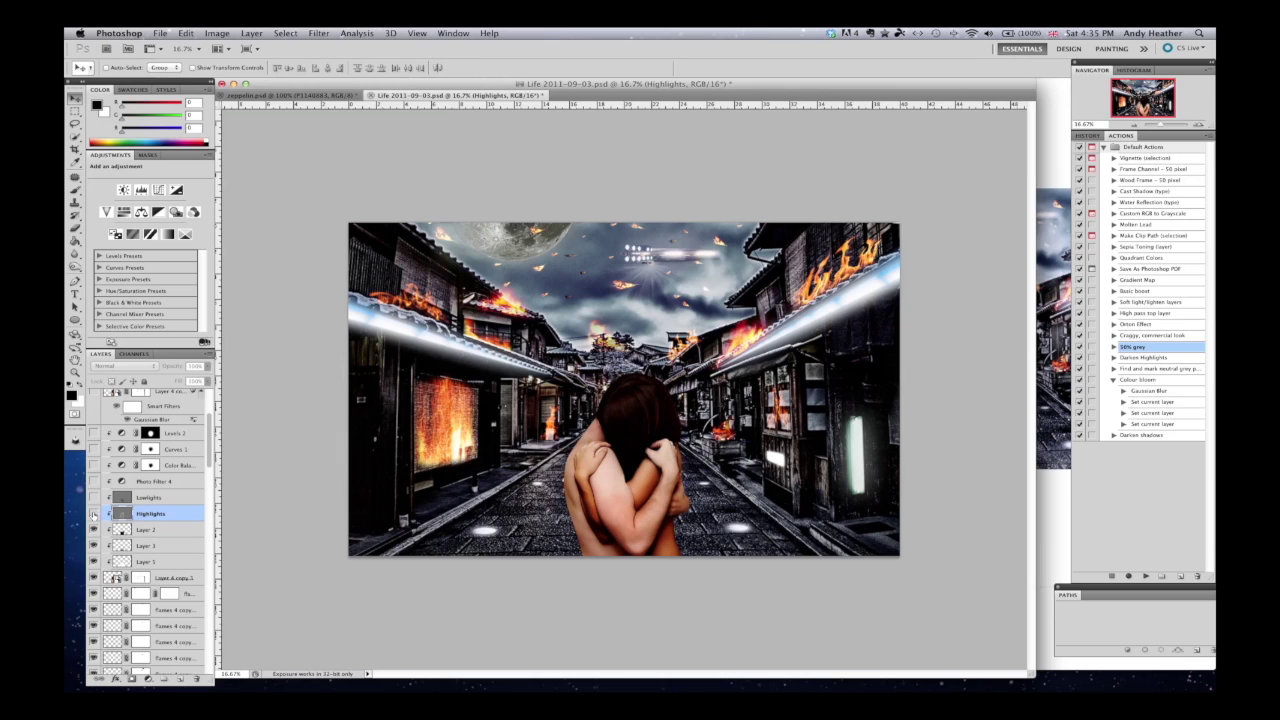
pyautogui.click(93, 513)
pyautogui.click(93, 513)
pyautogui.click(93, 513)
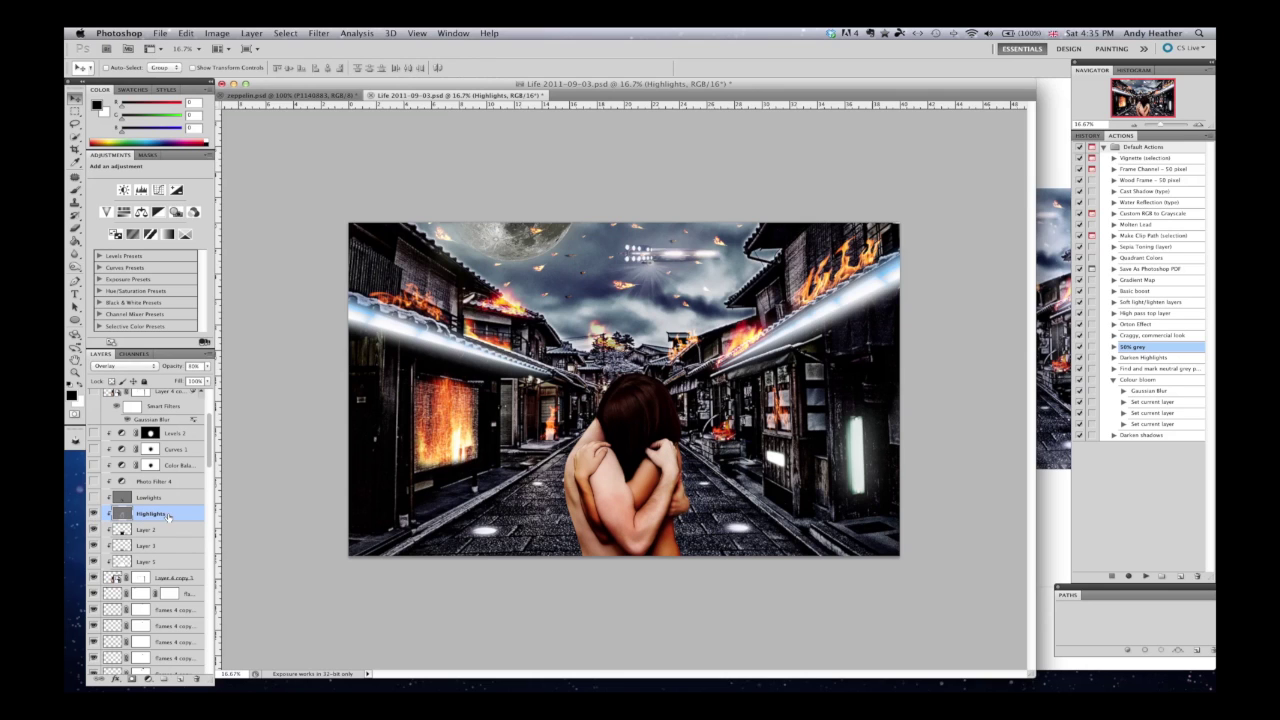
pyautogui.moveTo(151, 369); pyautogui.dragTo(153, 369)
# Step: Show the Lowlights layer, comparing the couple with and without it, and leave it visible
pyautogui.click(140, 497)
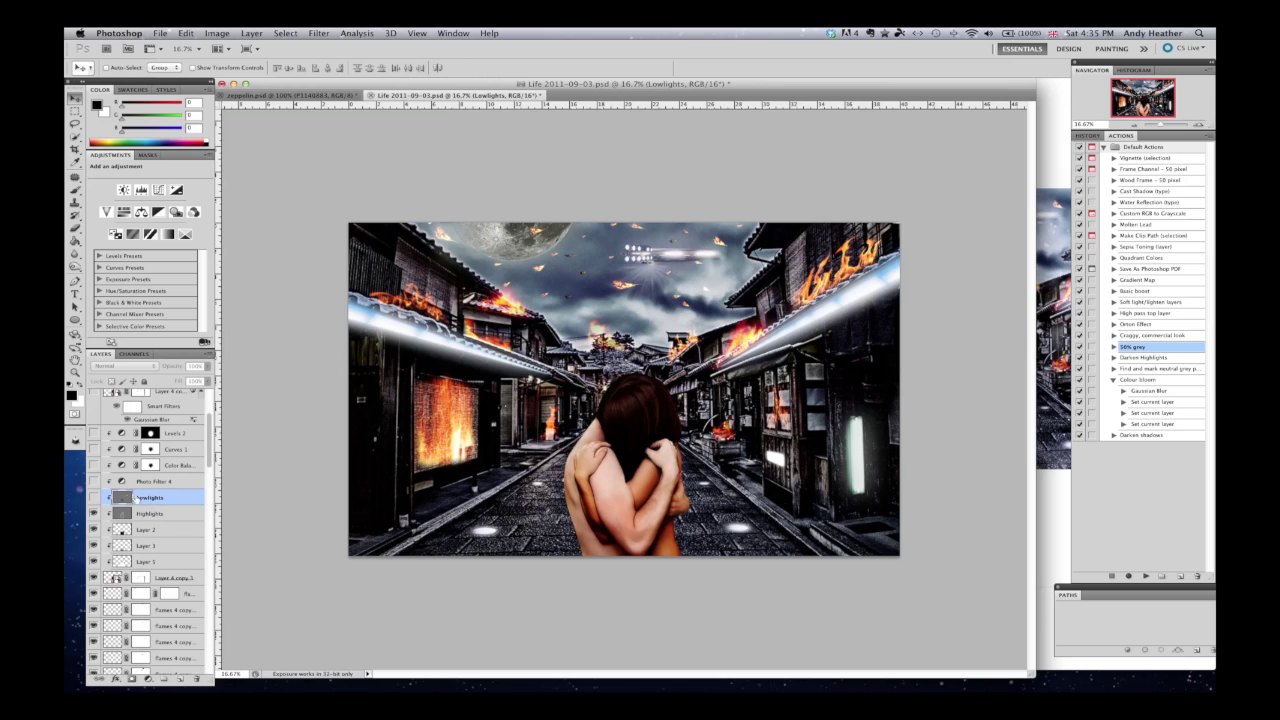
pyautogui.click(94, 497)
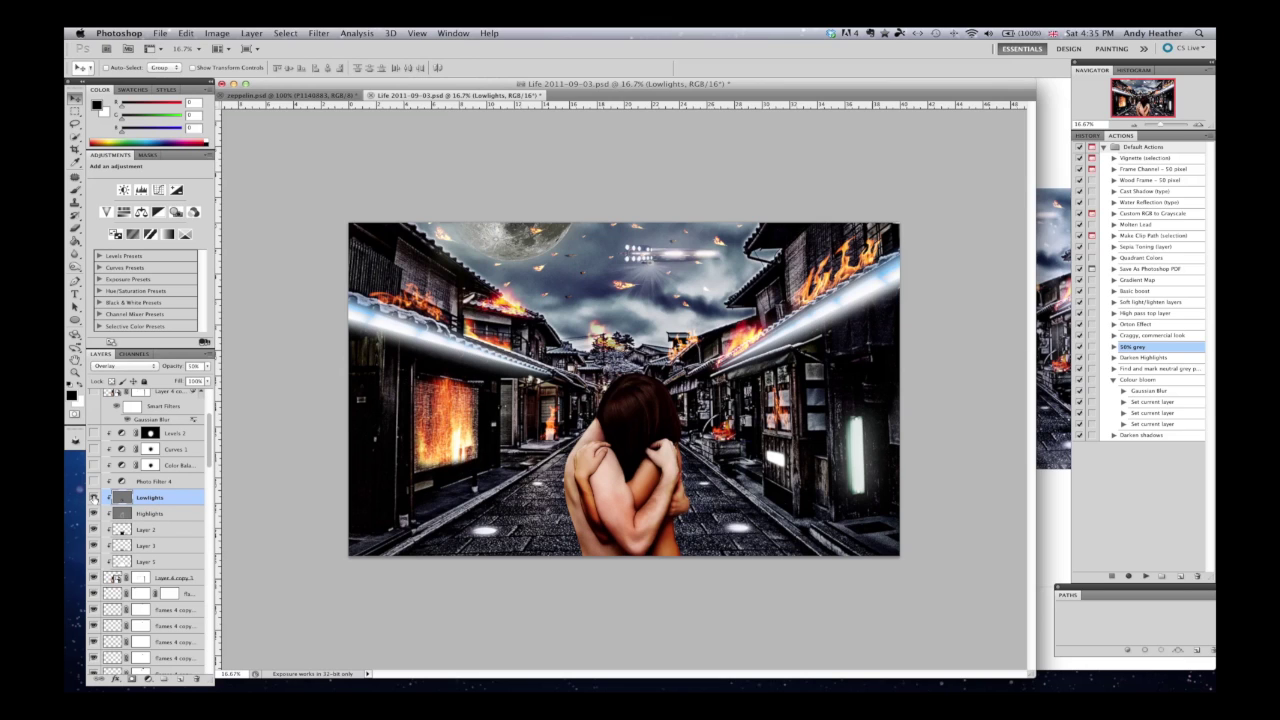
pyautogui.click(94, 497)
pyautogui.click(94, 497)
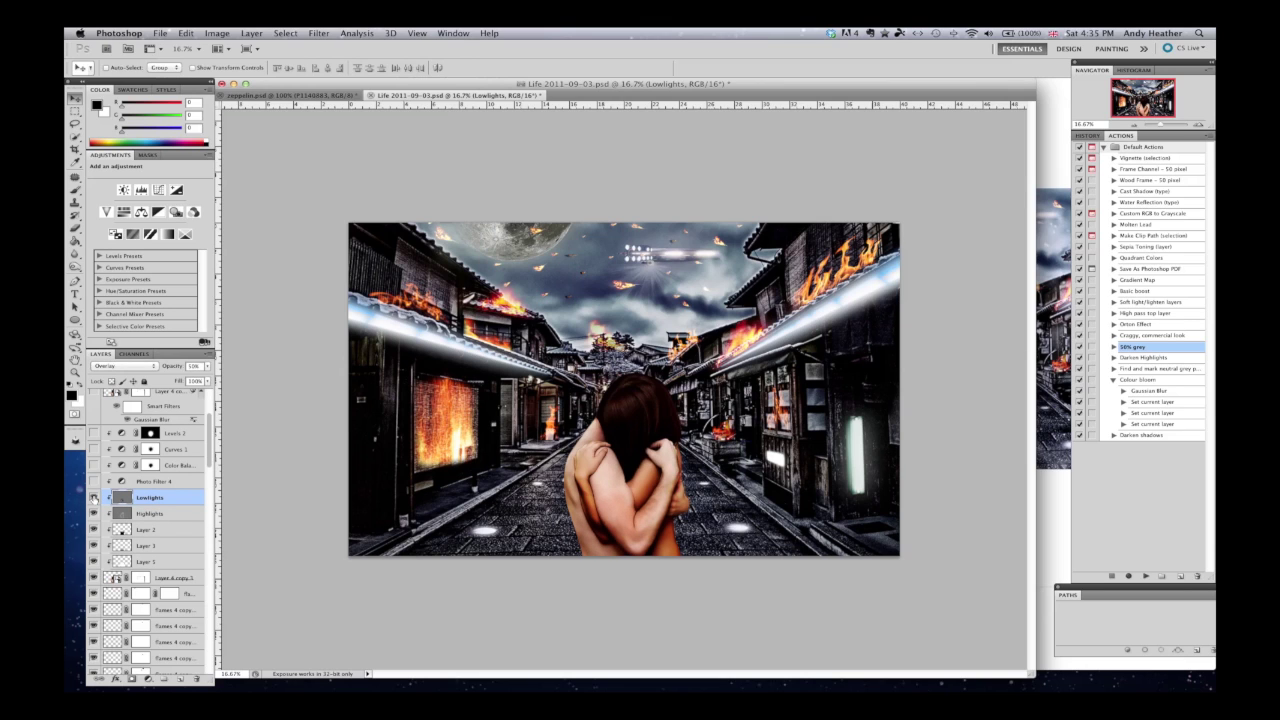
pyautogui.click(94, 497)
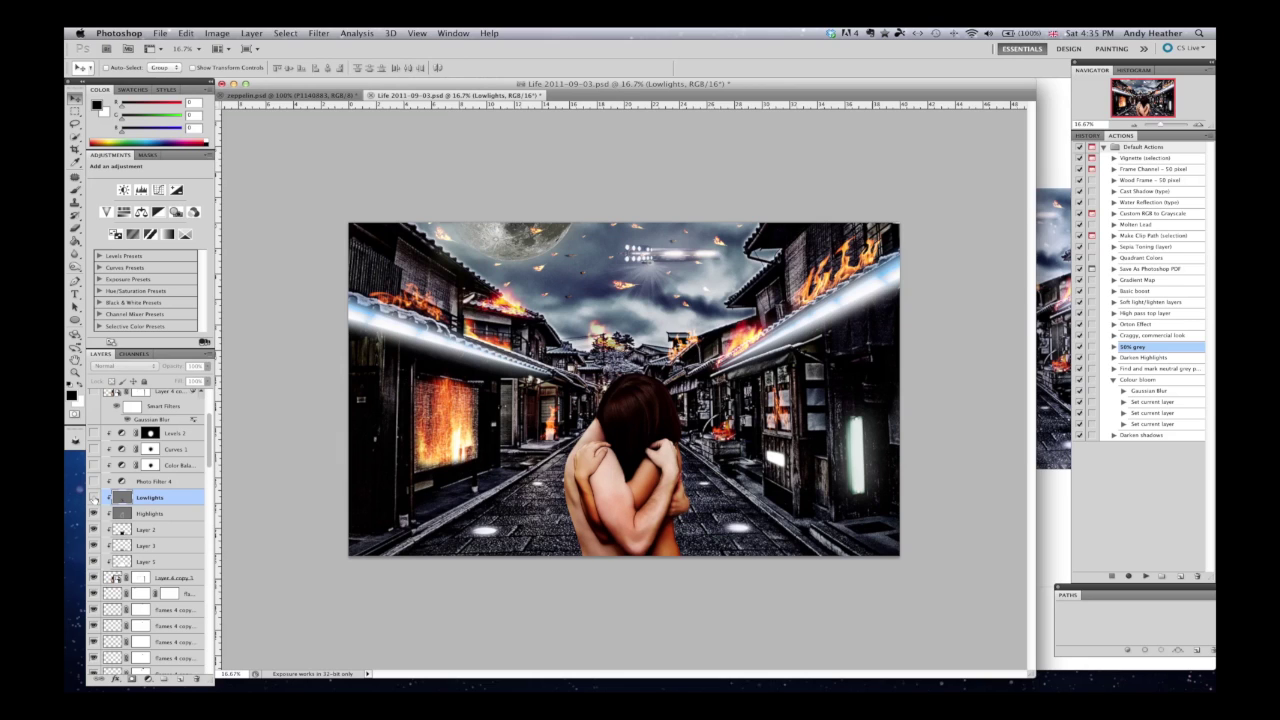
pyautogui.click(94, 497)
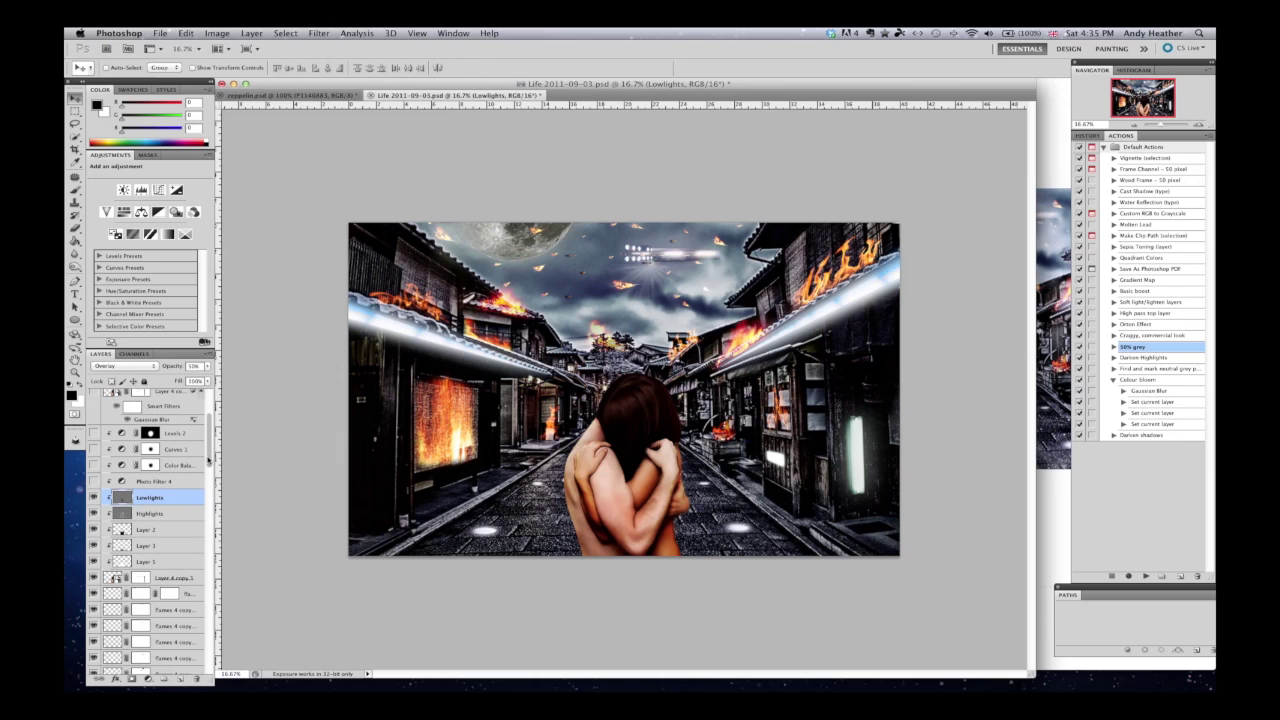
pyautogui.moveTo(210, 461); pyautogui.dragTo(208, 452)
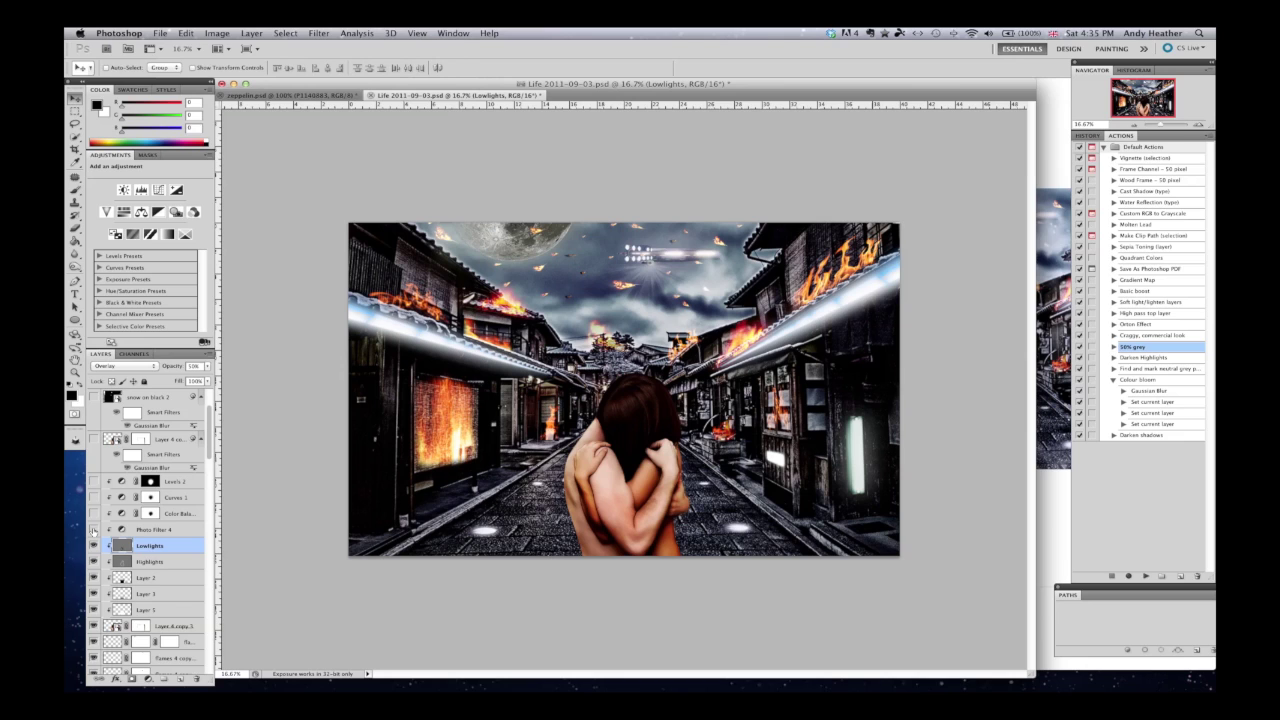
# Step: Show and select Photo Filter 4, then turn on the Color Balance and Curves 1 adjustments
pyautogui.click(93, 530)
pyautogui.click(150, 529)
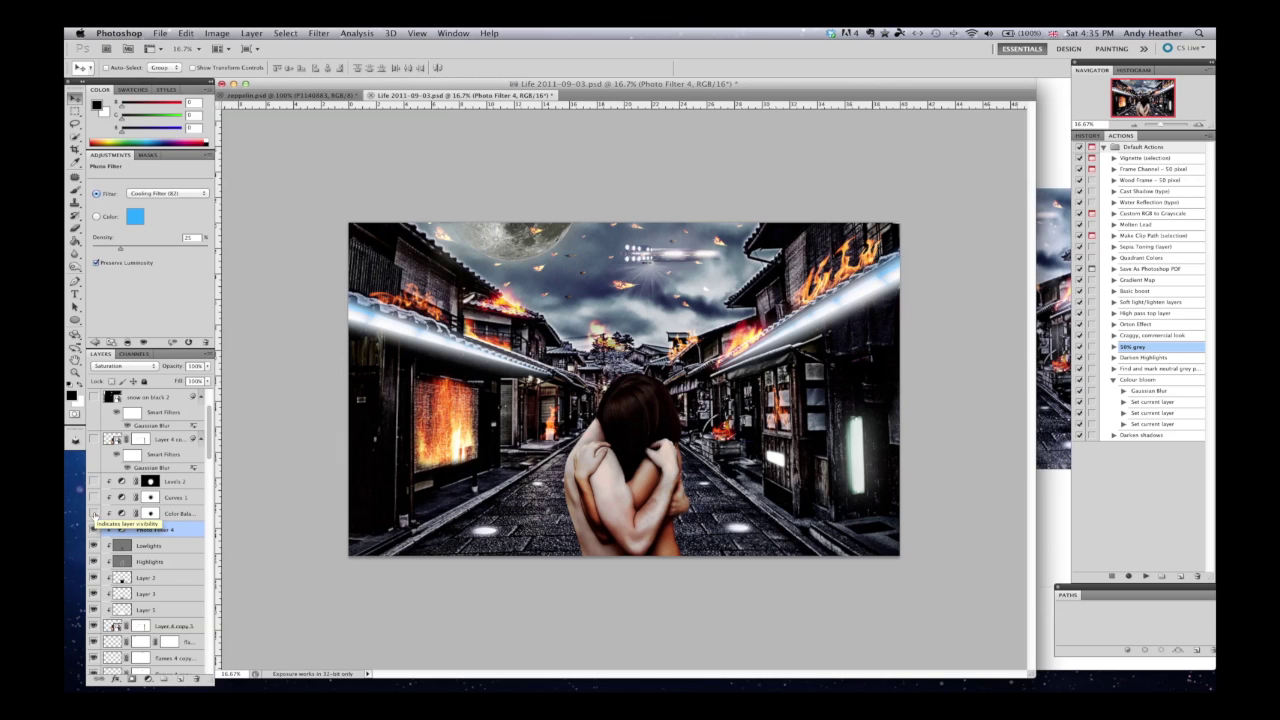
pyautogui.click(94, 513)
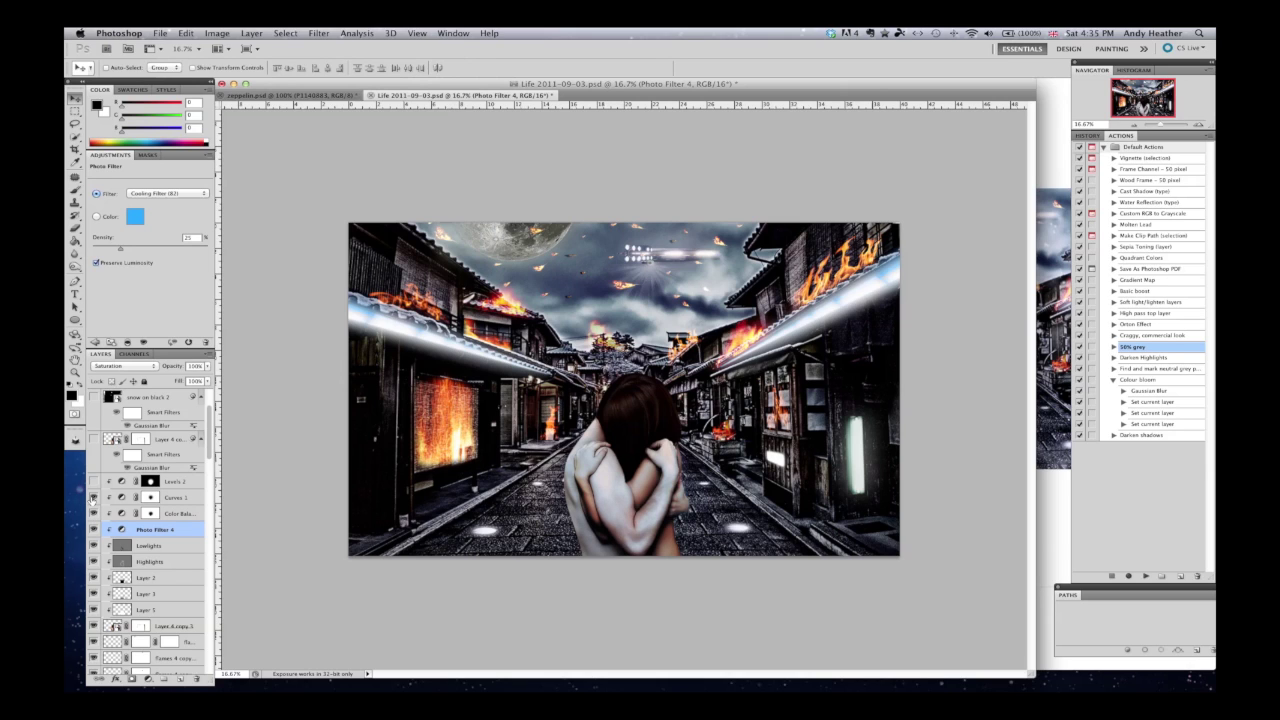
pyautogui.click(93, 497)
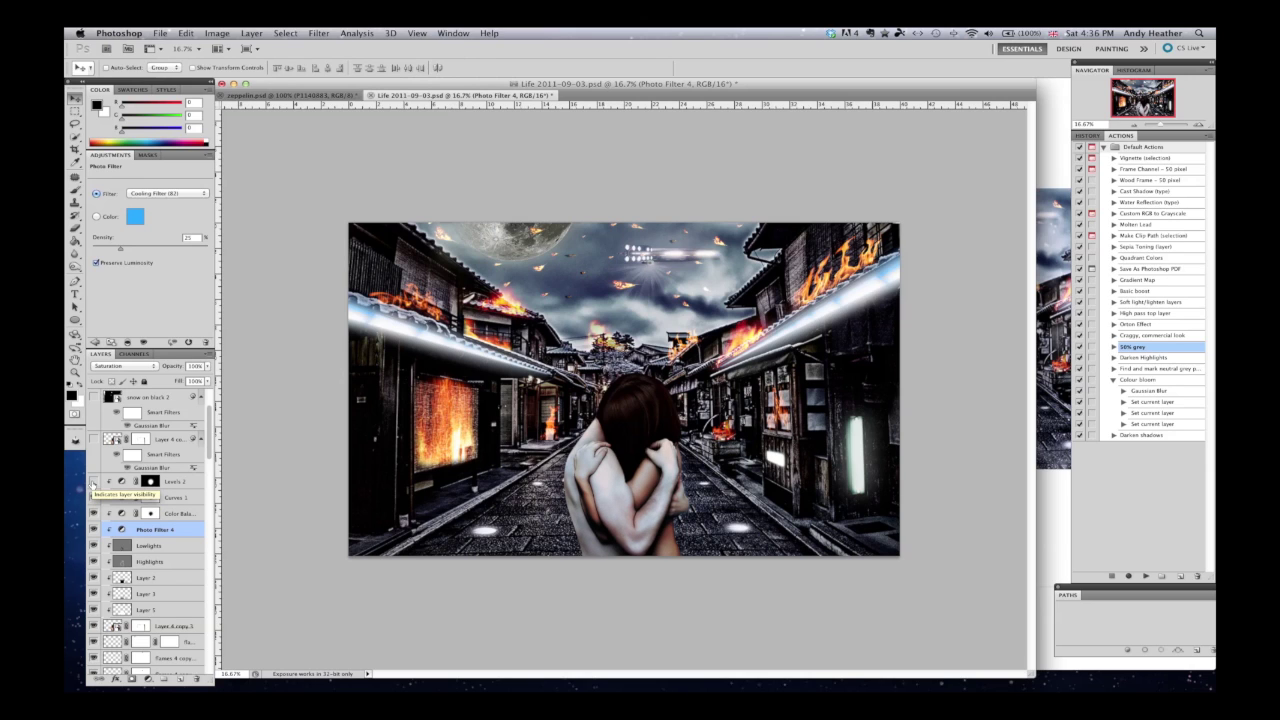
# Step: Turn on Levels 2, comparing the couple with and without it, and show Layer 4 copy
pyautogui.click(93, 481)
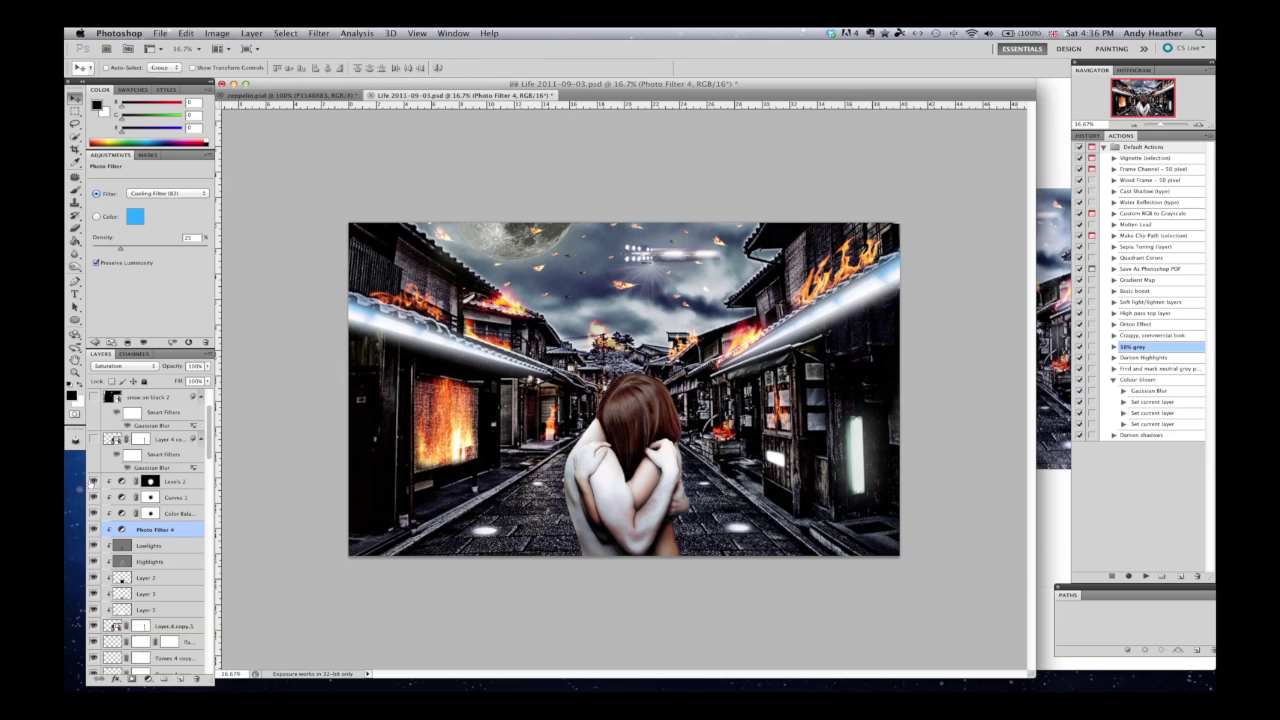
pyautogui.click(93, 482)
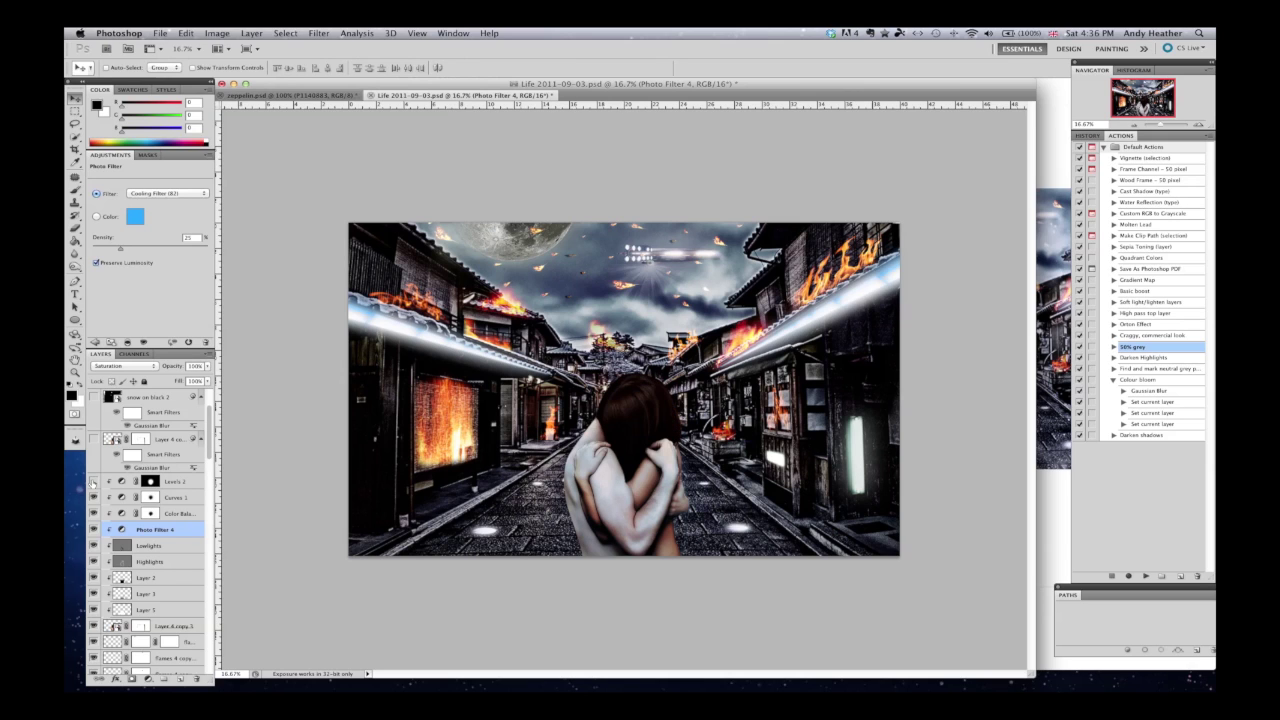
pyautogui.click(93, 482)
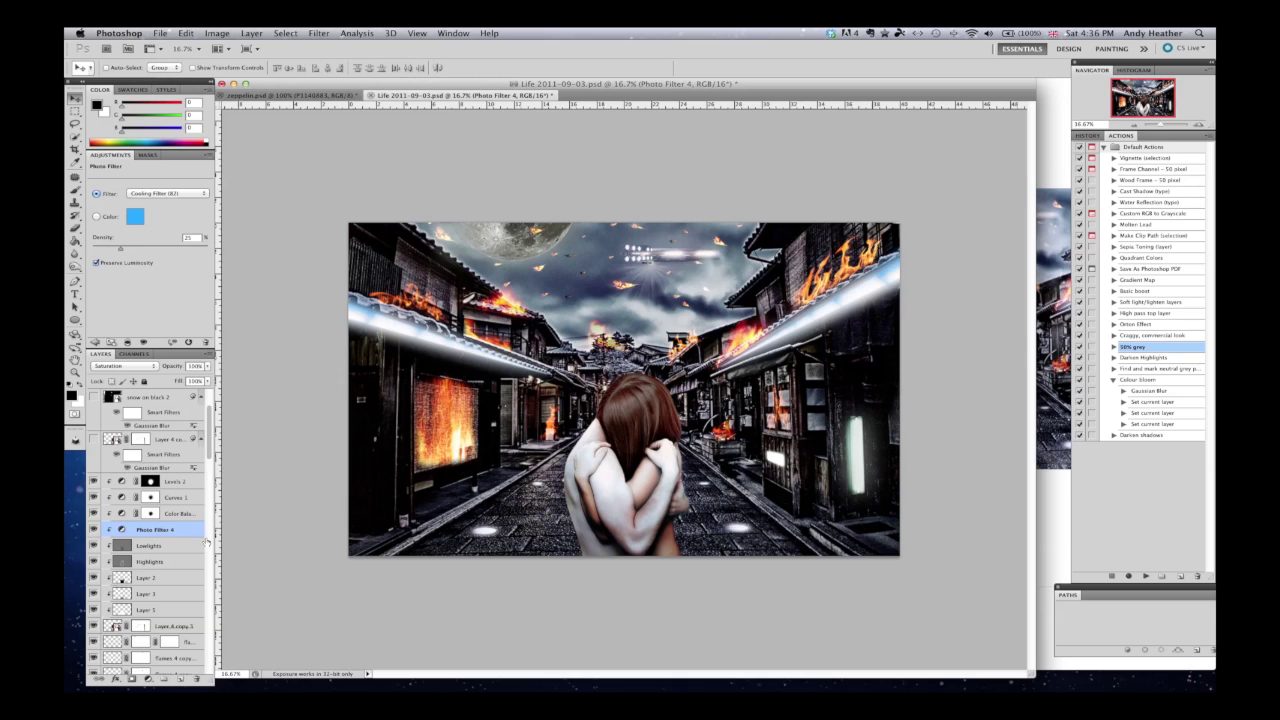
pyautogui.scroll(3, 180, 555)
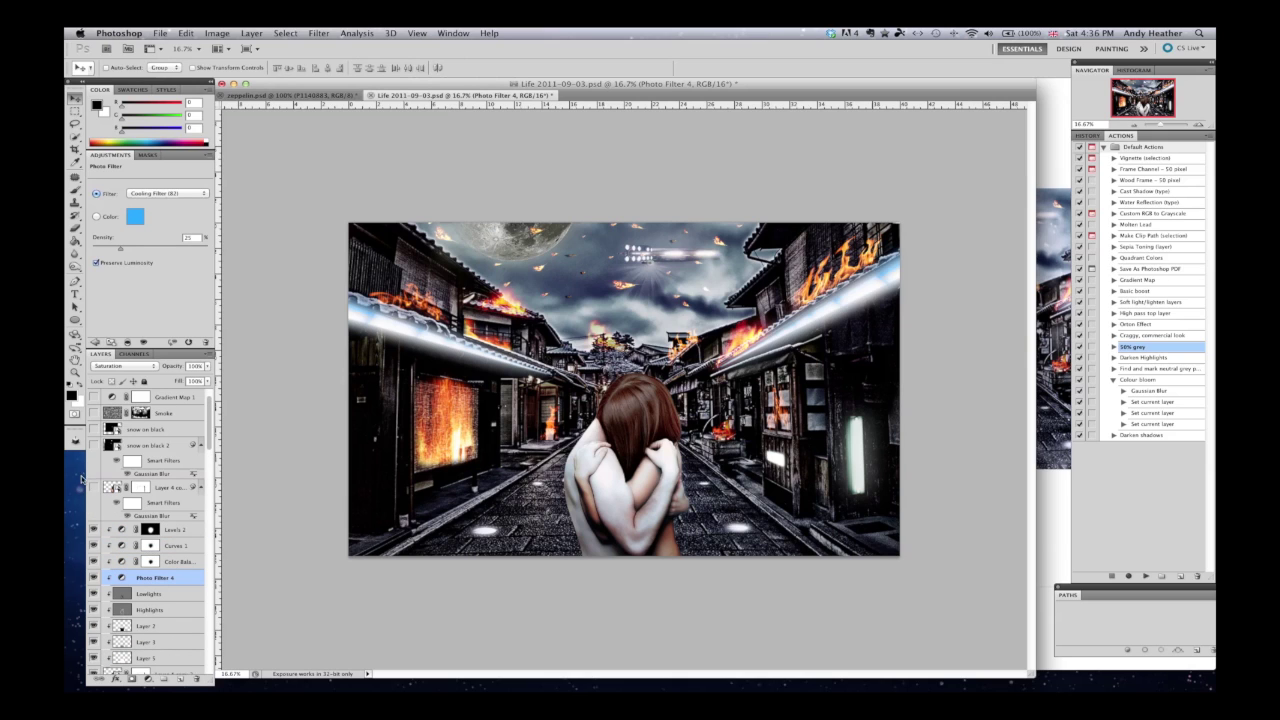
pyautogui.click(92, 488)
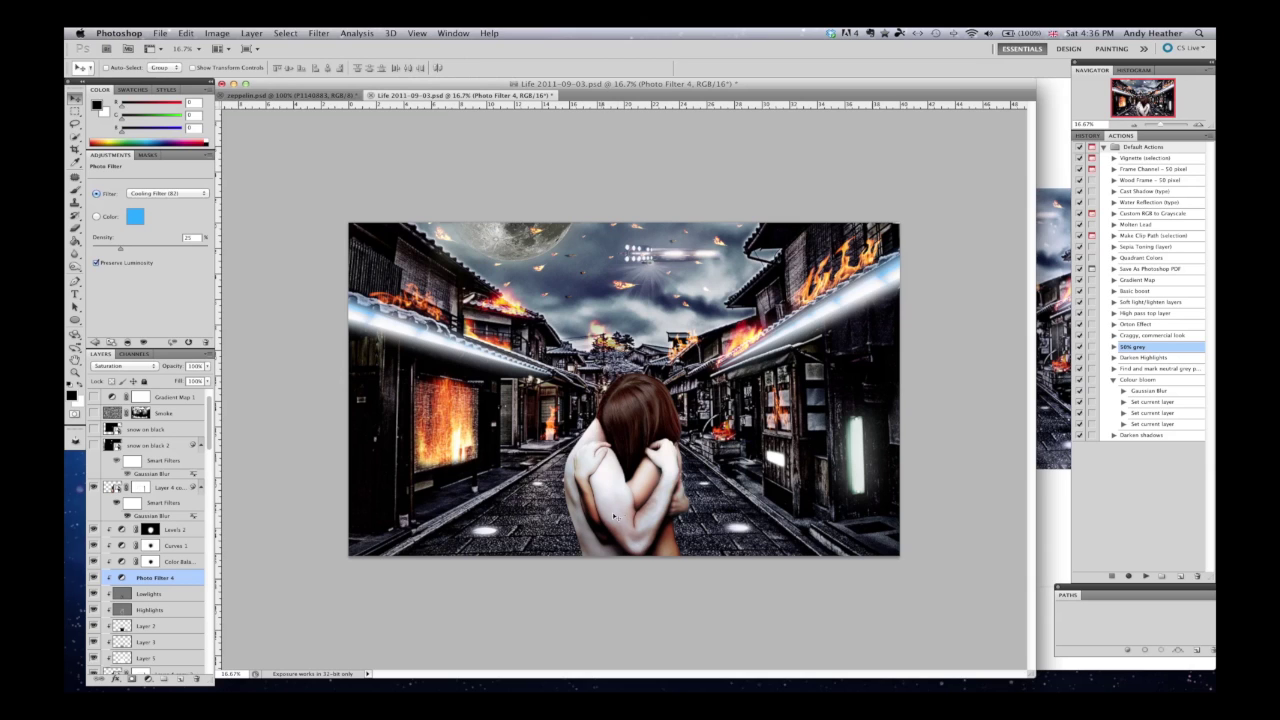
# Step: Show snow on black 2, solo snow on black and restore all layers, then solo Smoke
pyautogui.scroll(2, 172, 545)
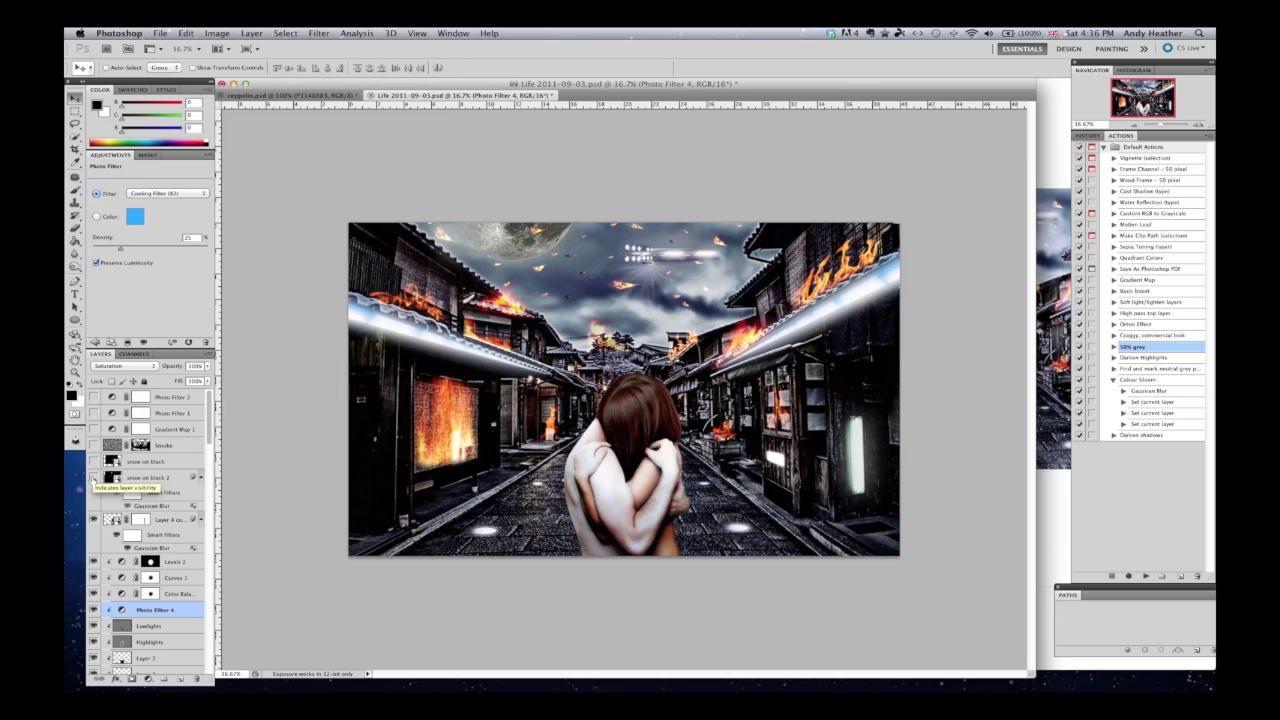
pyautogui.click(93, 479)
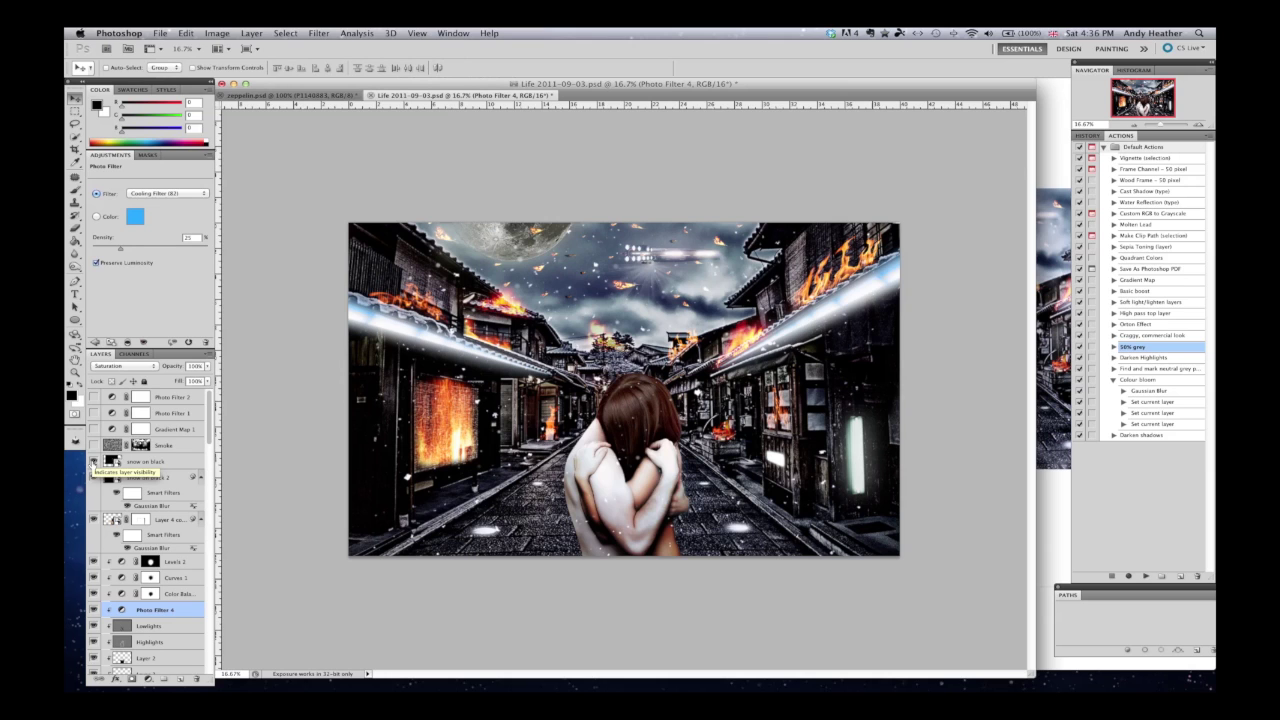
pyautogui.keyDown('alt'); pyautogui.click(93, 462); pyautogui.keyUp('alt')
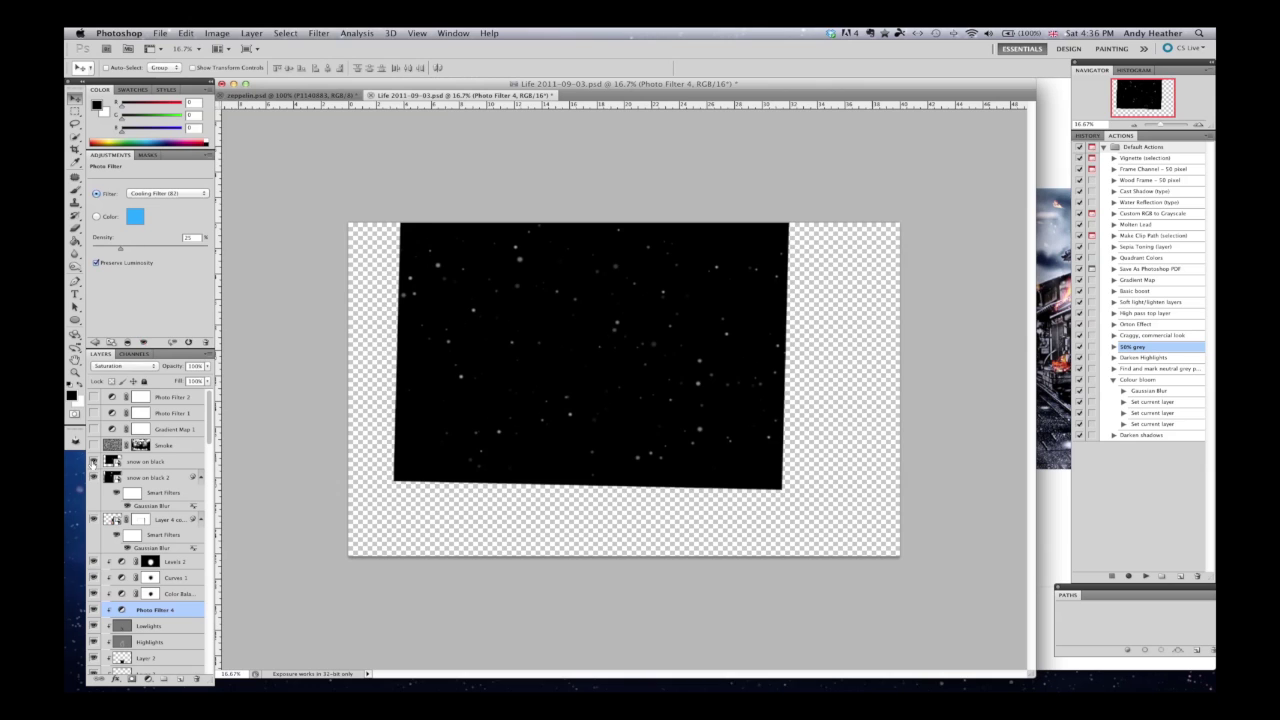
pyautogui.keyDown('alt'); pyautogui.click(93, 462); pyautogui.keyUp('alt')
pyautogui.click(148, 462)
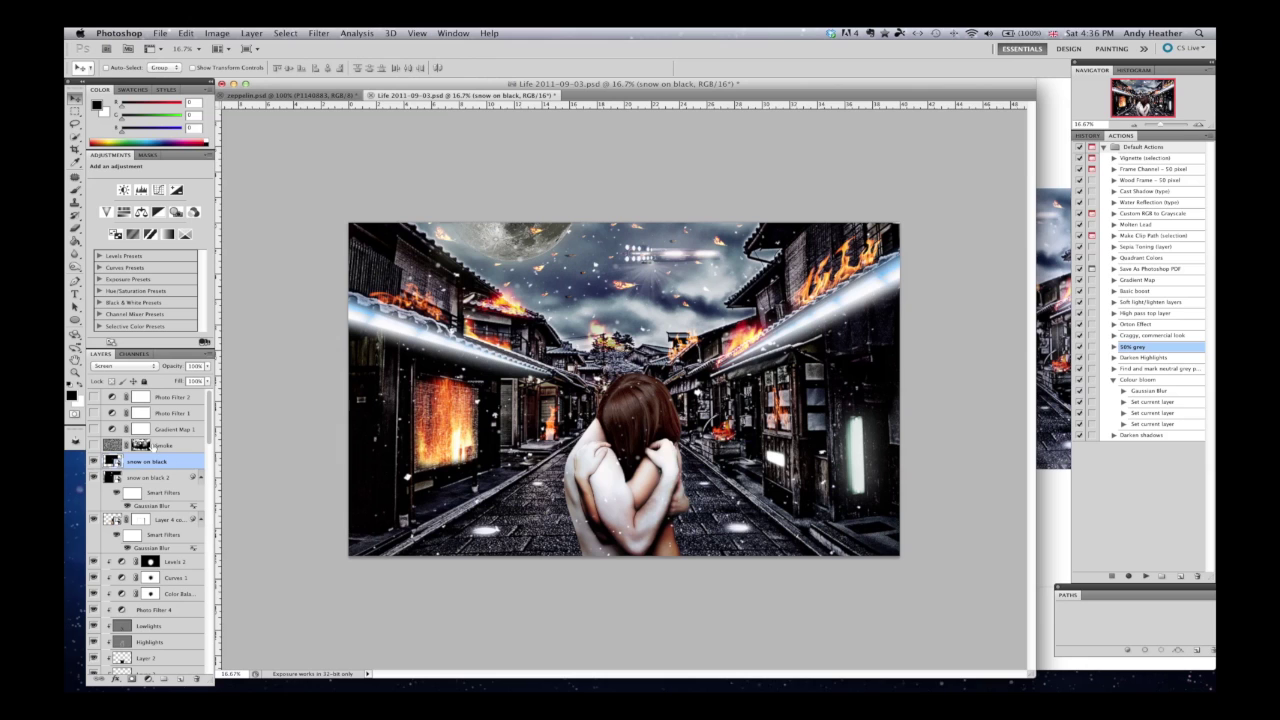
pyautogui.keyDown('alt'); pyautogui.click(93, 446); pyautogui.keyUp('alt')
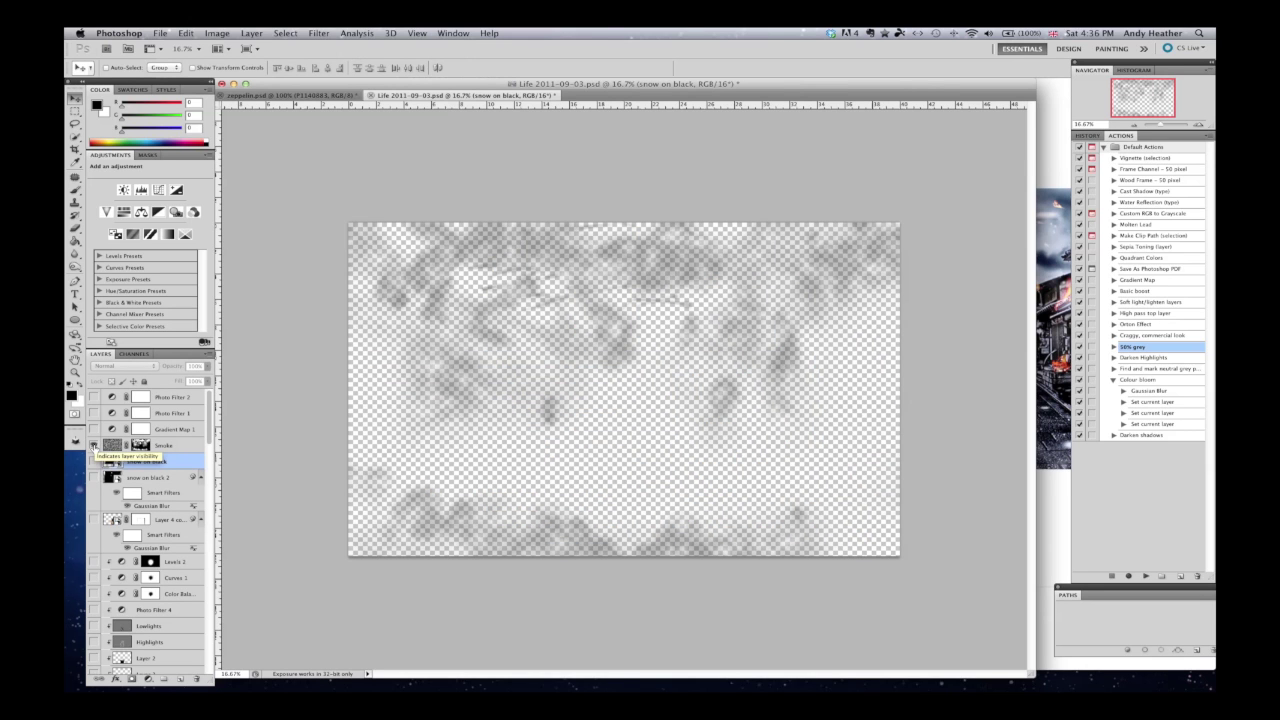
# Step: Restore the full composite, show the Smoke haze to compare, and lower its opacity to 48%
pyautogui.click(160, 446)
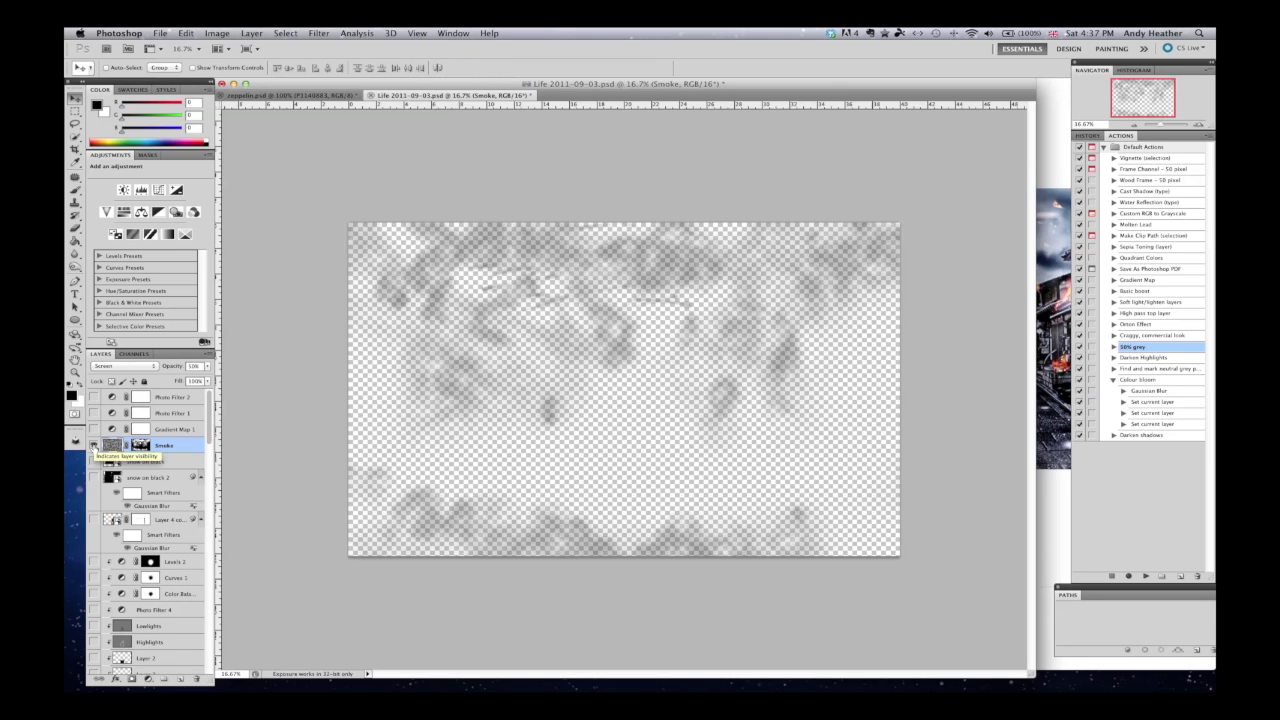
pyautogui.keyDown('alt'); pyautogui.click(93, 445); pyautogui.keyUp('alt')
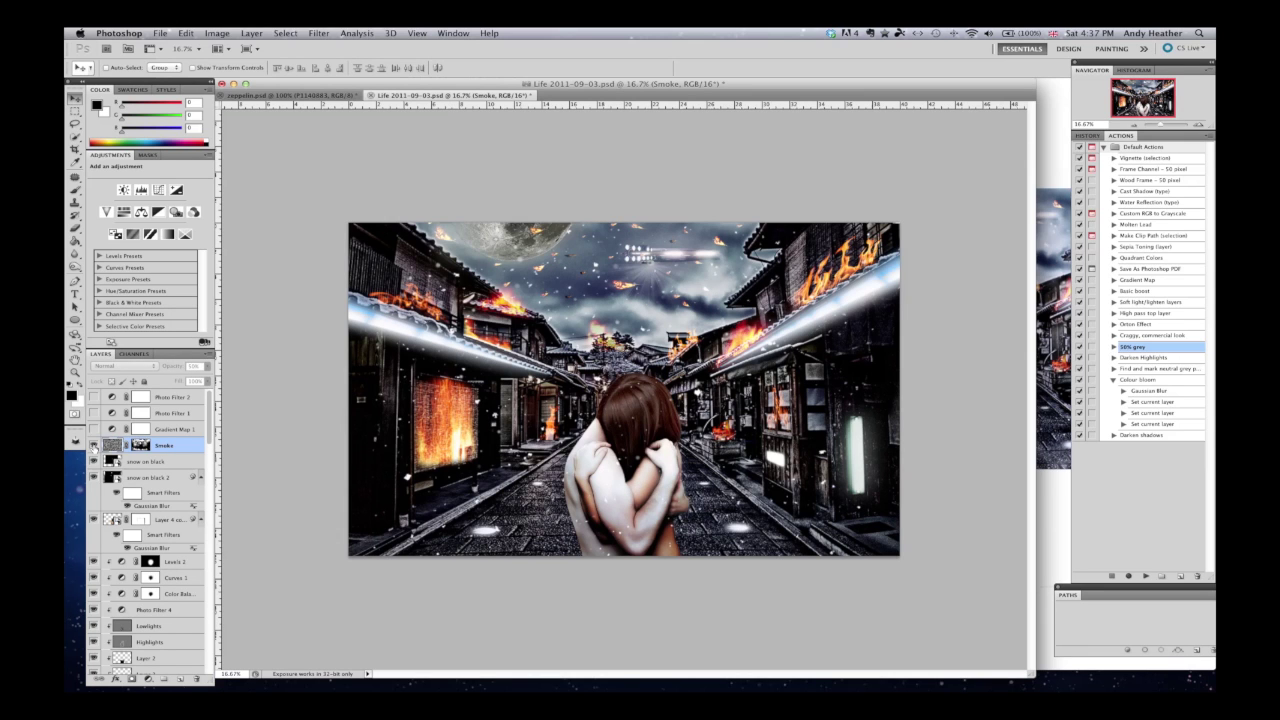
pyautogui.click(93, 445)
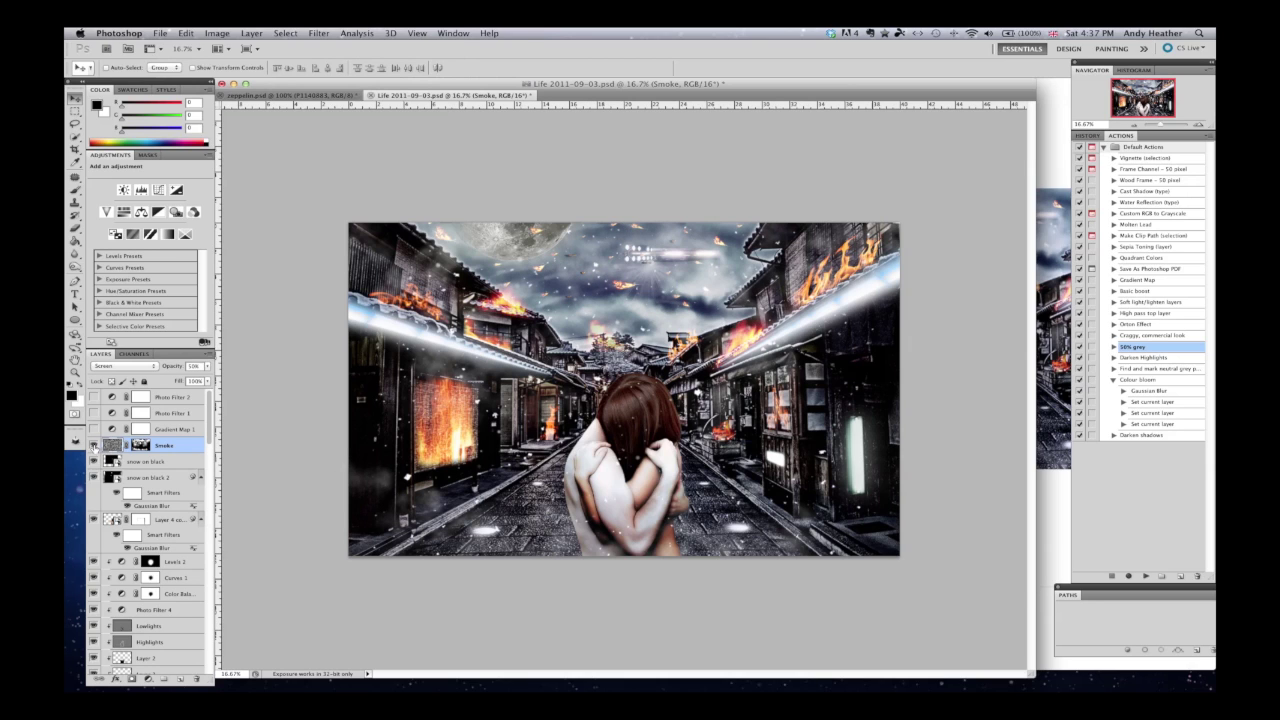
pyautogui.click(93, 446)
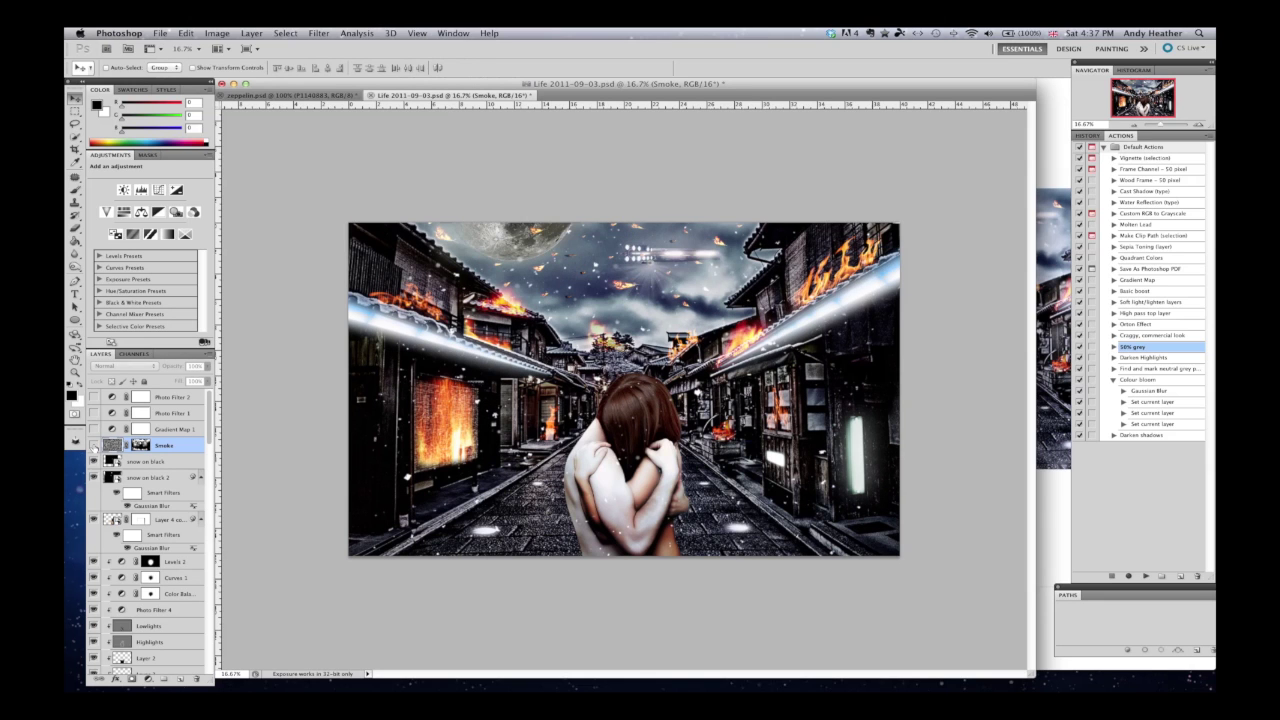
pyautogui.click(93, 446)
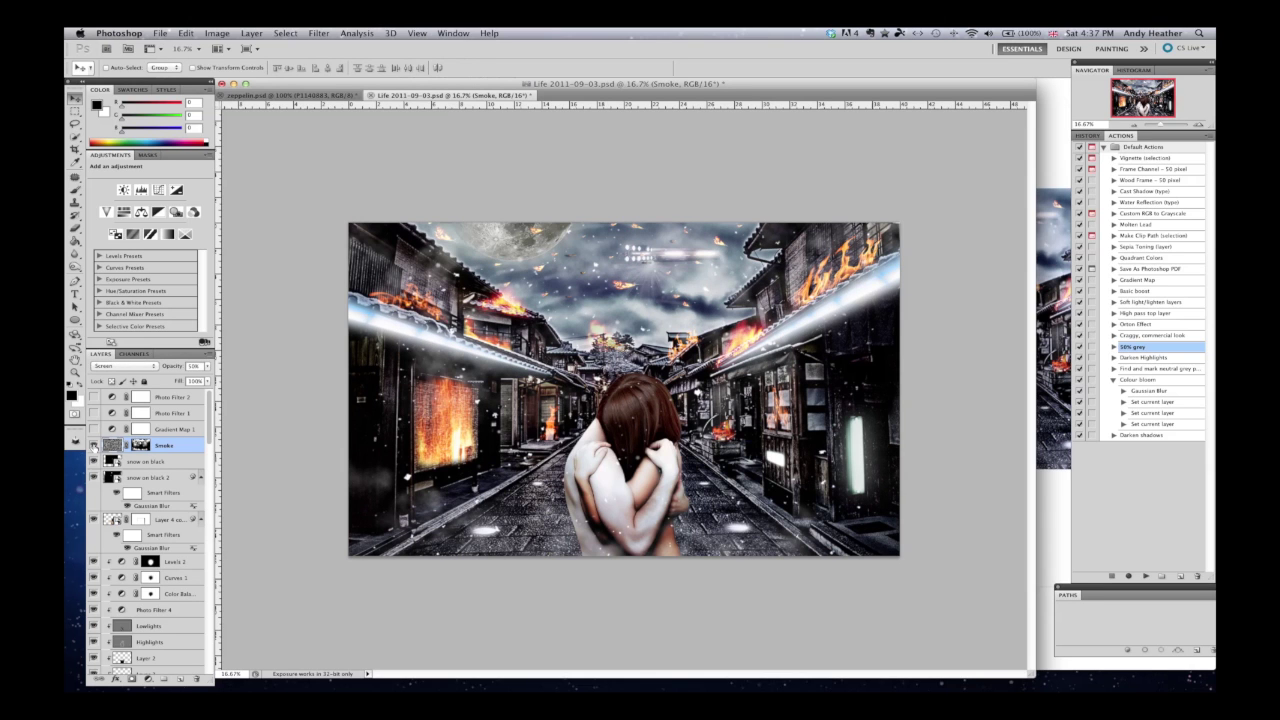
pyautogui.click(207, 367)
pyautogui.moveTo(178, 378); pyautogui.dragTo(173, 379)
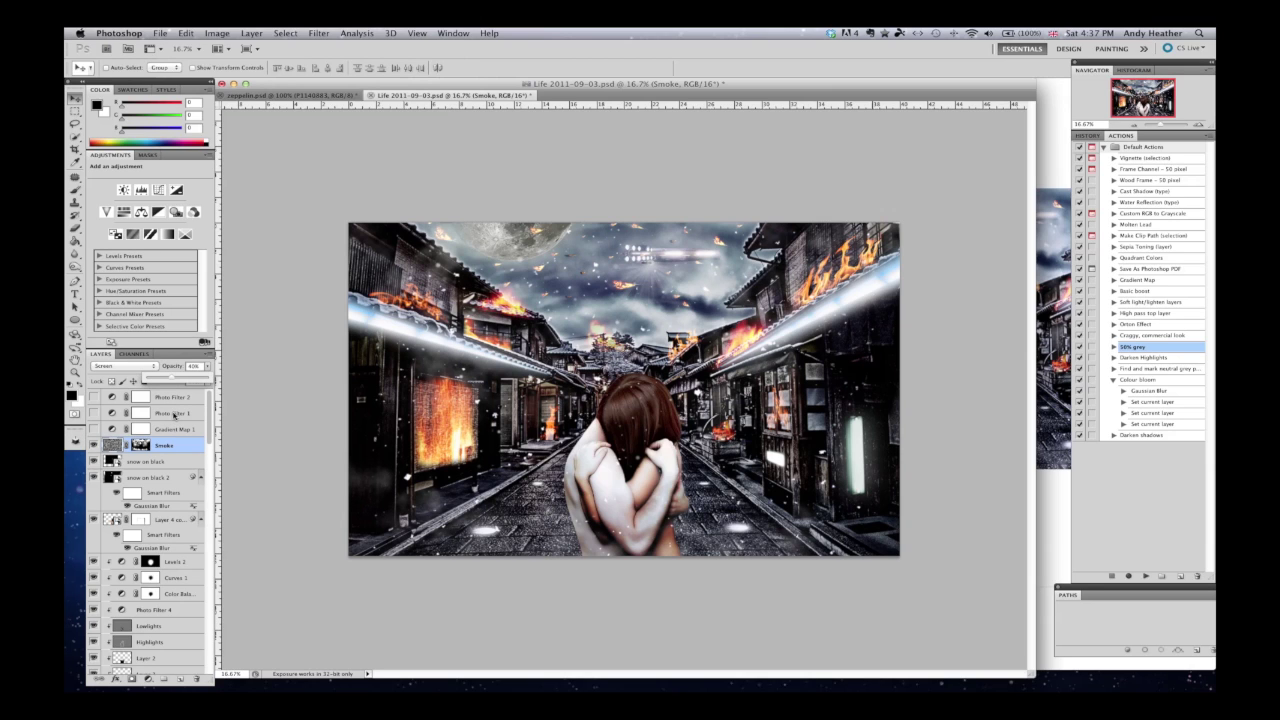
# Step: Select the Photo Filter 1 Cooling Filter (80) adjustment and make it visible
pyautogui.click(174, 413)
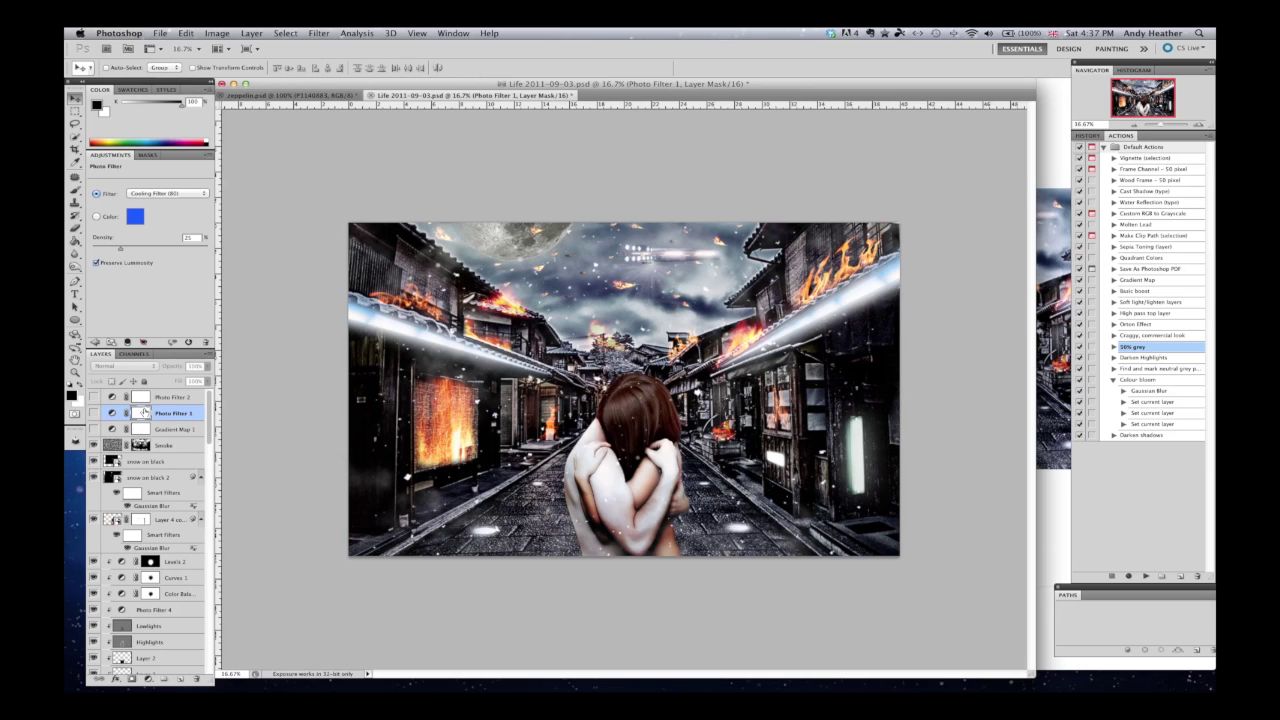
pyautogui.click(93, 413)
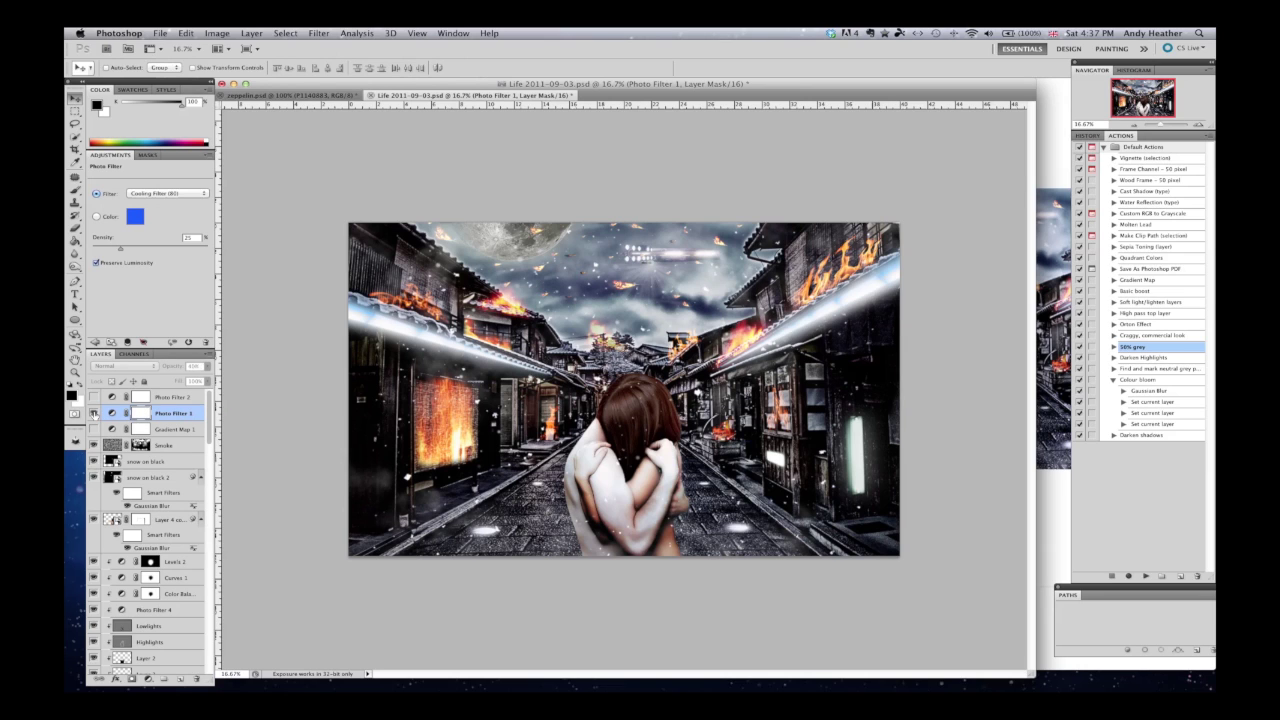